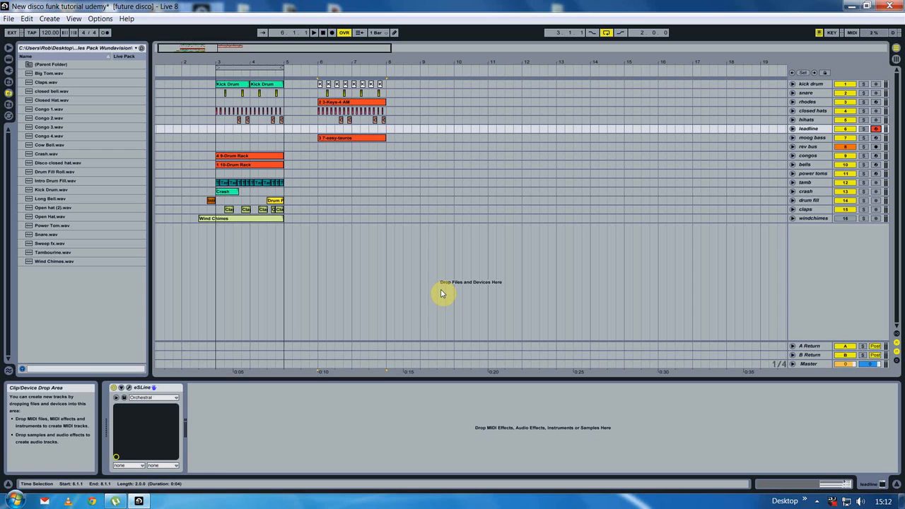
- Find the Keys-4 AM preset in the Instrument Rack's Classic Electric Pianos and arm the rhodes track for recording
click(9, 60)
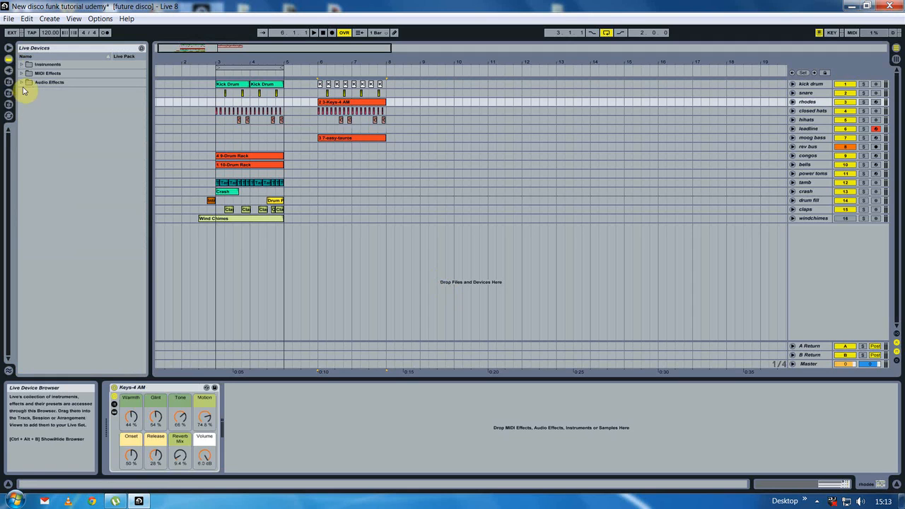
click(21, 66)
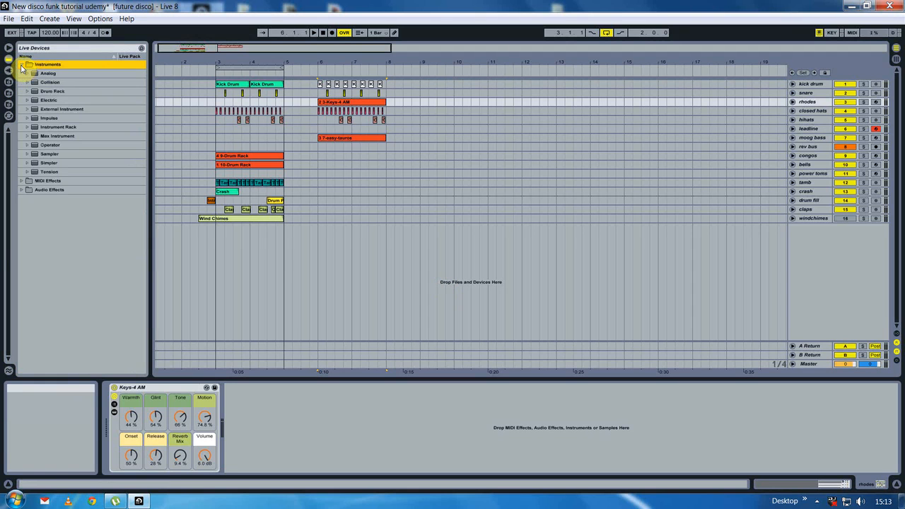
click(28, 128)
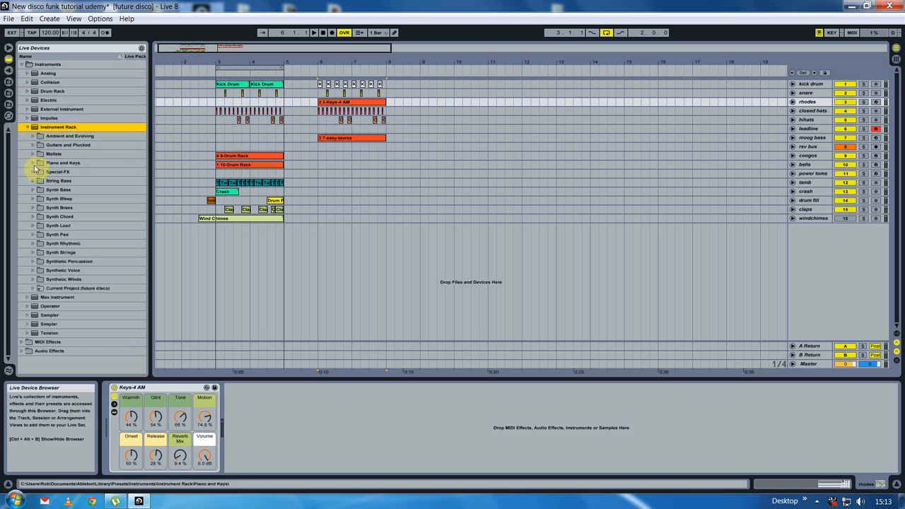
click(33, 165)
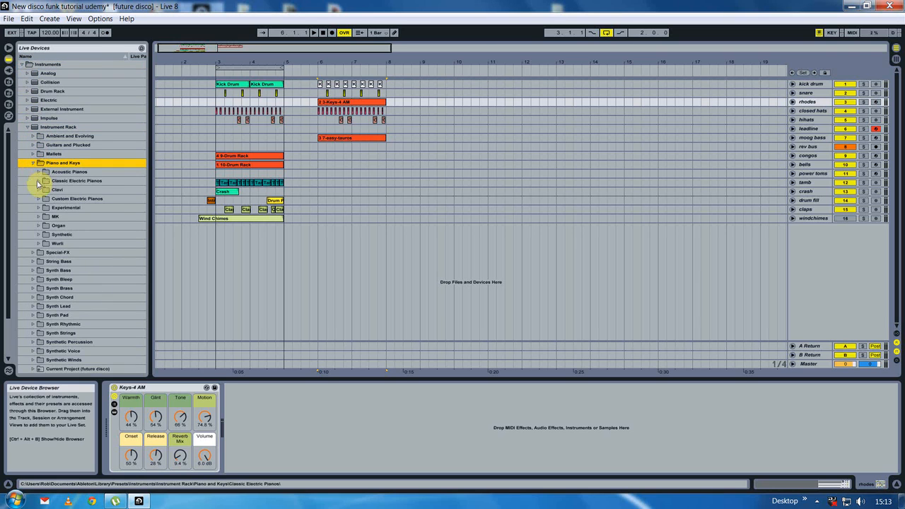
click(39, 181)
click(68, 190)
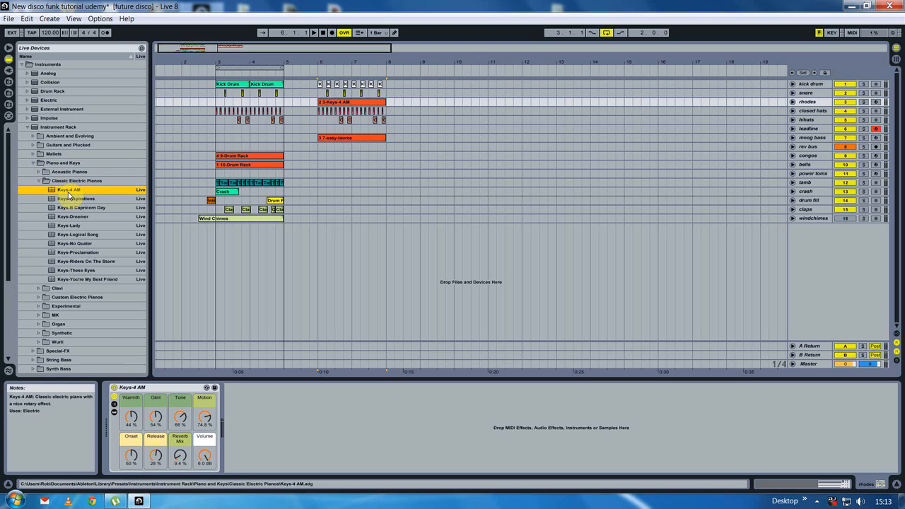
click(876, 103)
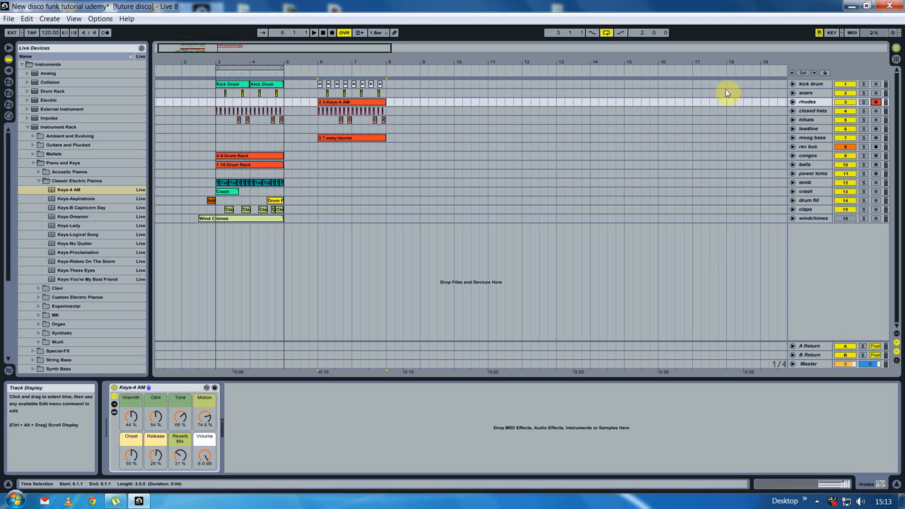
- Examine the eSLine String Machine plug-in on the leadline track
click(812, 129)
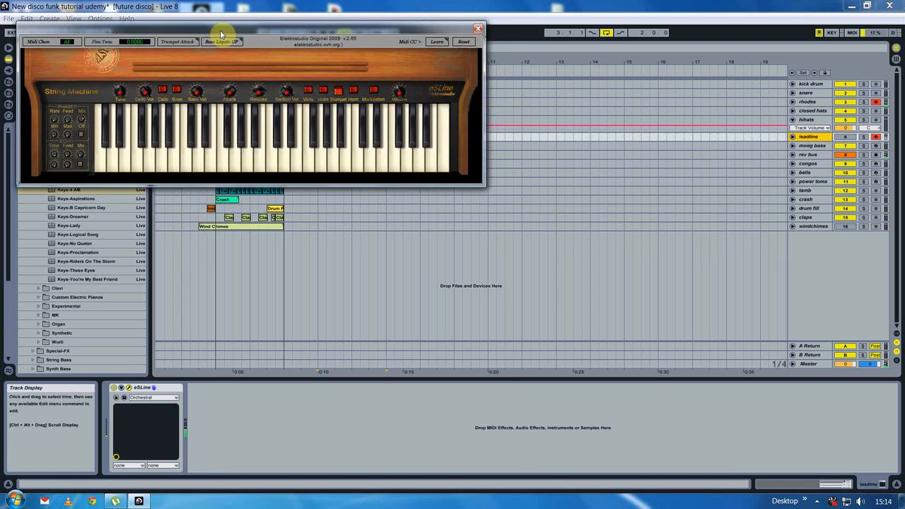
drag(220, 34, 369, 41)
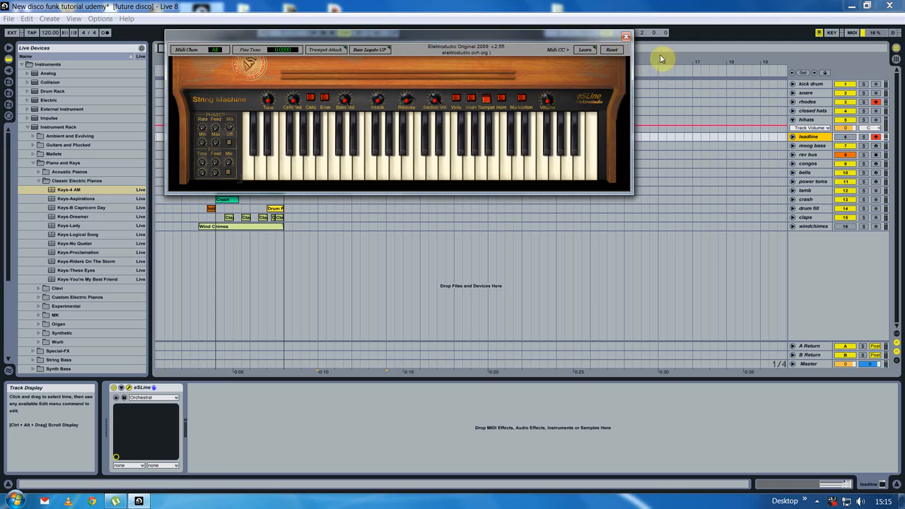
key(ctrl+alt+p)
- Record a sustained chord on the rhodes track from the start of the song into bar 4
click(159, 106)
click(313, 32)
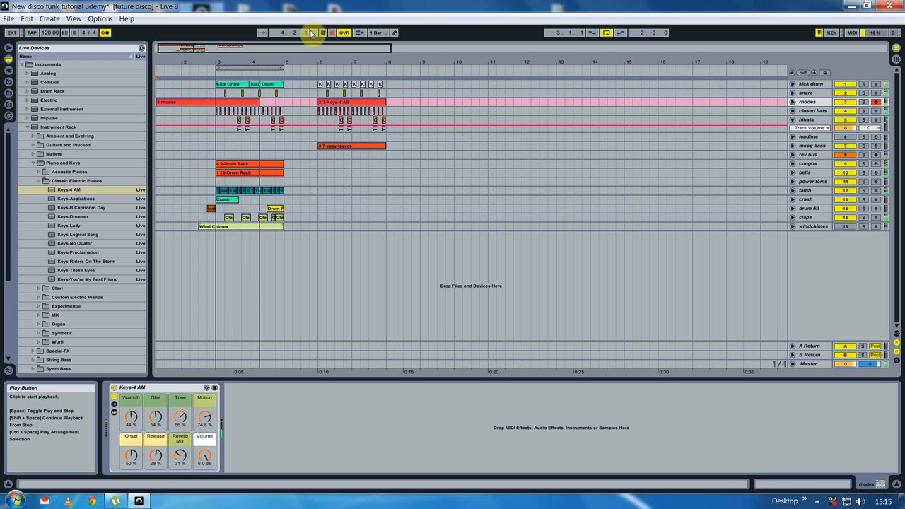
key(space)
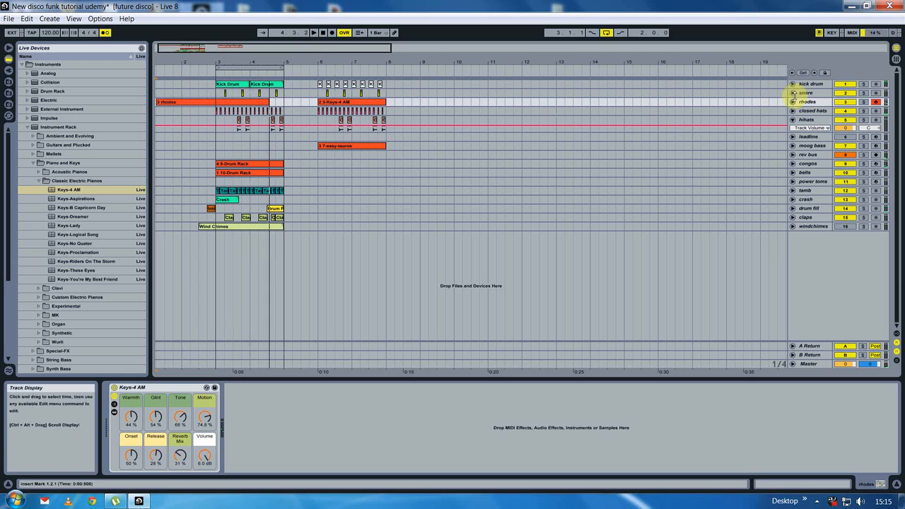
- Trim the start of the recorded rhodes clip to bar 3 and open its notes for editing
click(793, 102)
drag(159, 102, 215, 104)
double_click(239, 103)
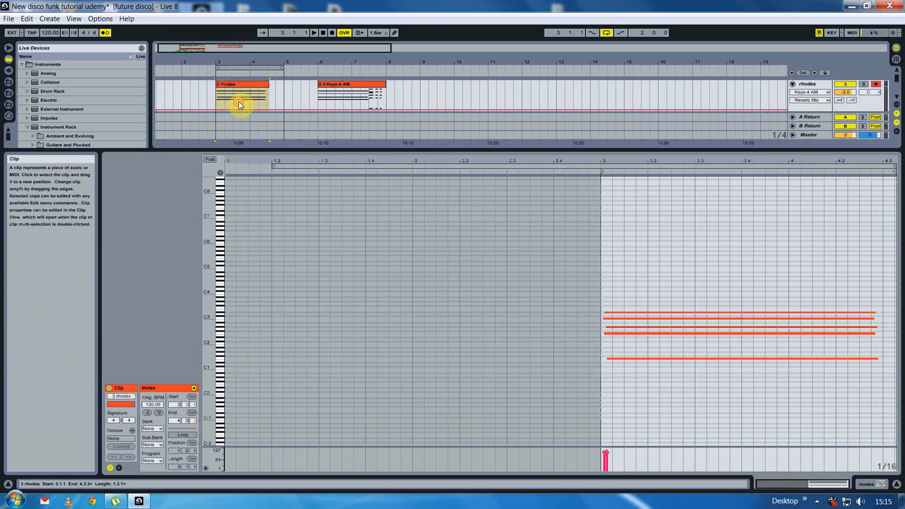
- Quantize all notes of the rhodes chord and align the lowest note's start with bar 3
key(ctrl+a)
click(26, 19)
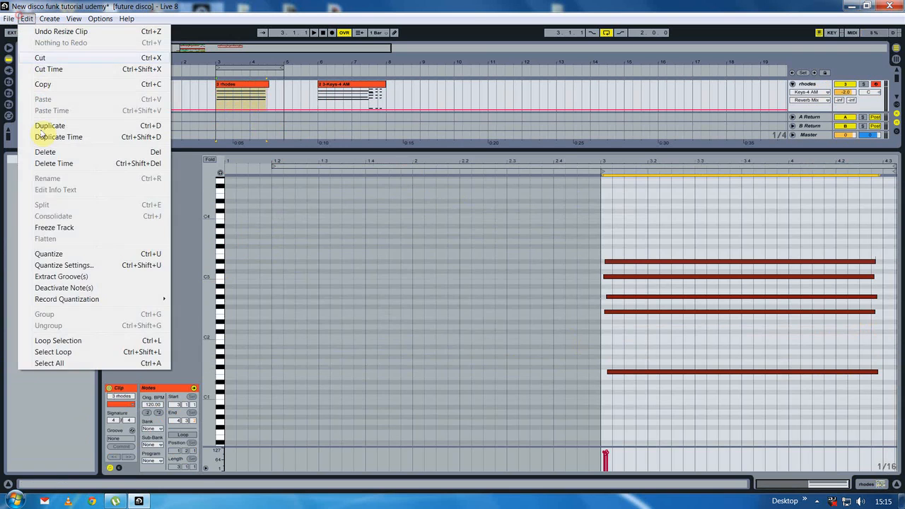
click(47, 252)
click(636, 388)
drag(613, 371, 604, 371)
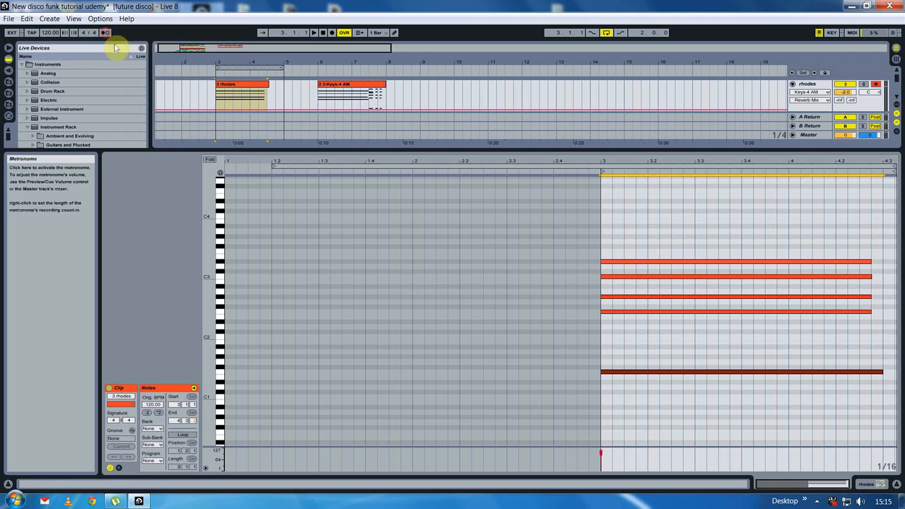
- Play the rhodes clip and shorten its lowest note to end with the rest of the chord
key(space)
click(870, 400)
drag(881, 372, 874, 377)
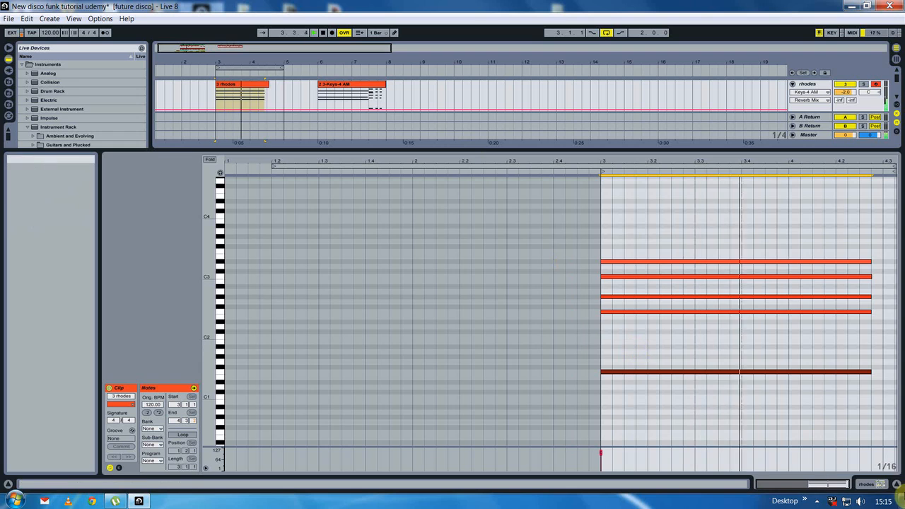
drag(600, 453, 600, 453)
click(600, 451)
- Return to the full arrangement, trim the rhodes clip's end to 4.3.1 and place the insert marker at 3.1.1
key(ctrl+alt+l)
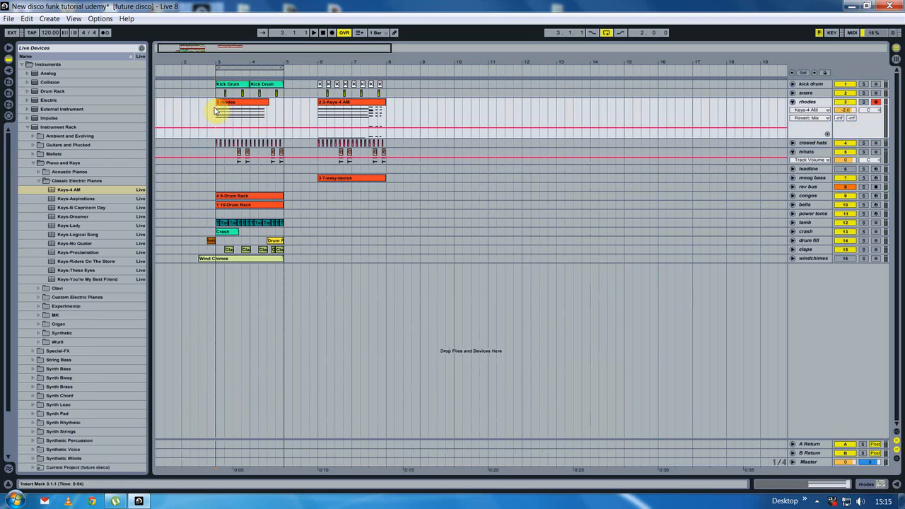
click(264, 102)
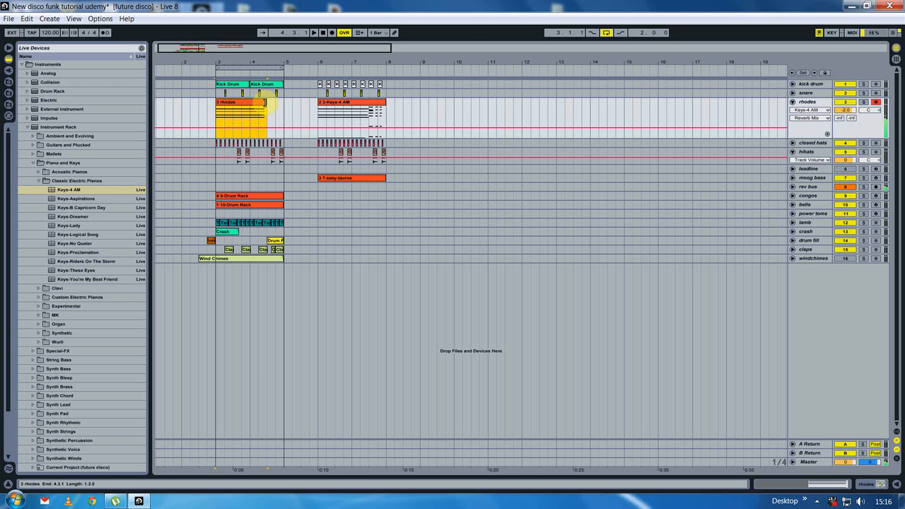
click(217, 111)
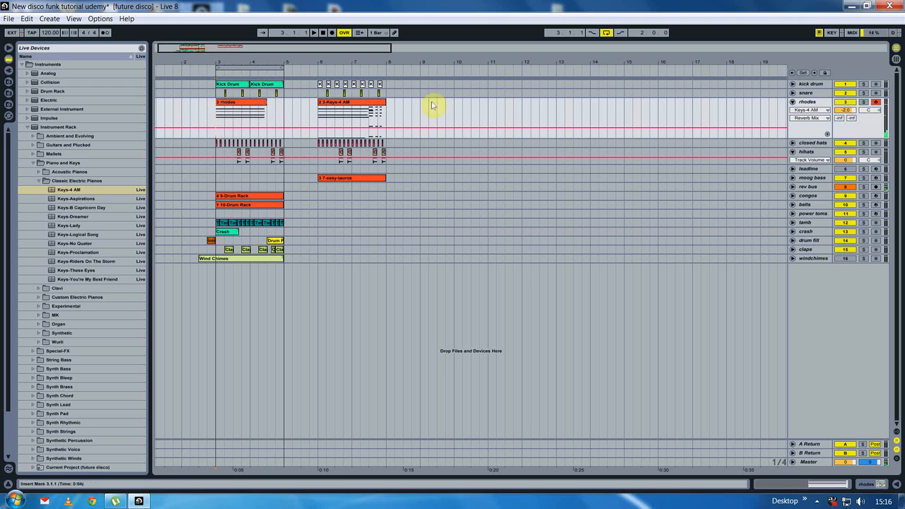
- Arm the leadline track and examine its eSLine String Machine settings again
click(816, 170)
click(876, 169)
click(872, 484)
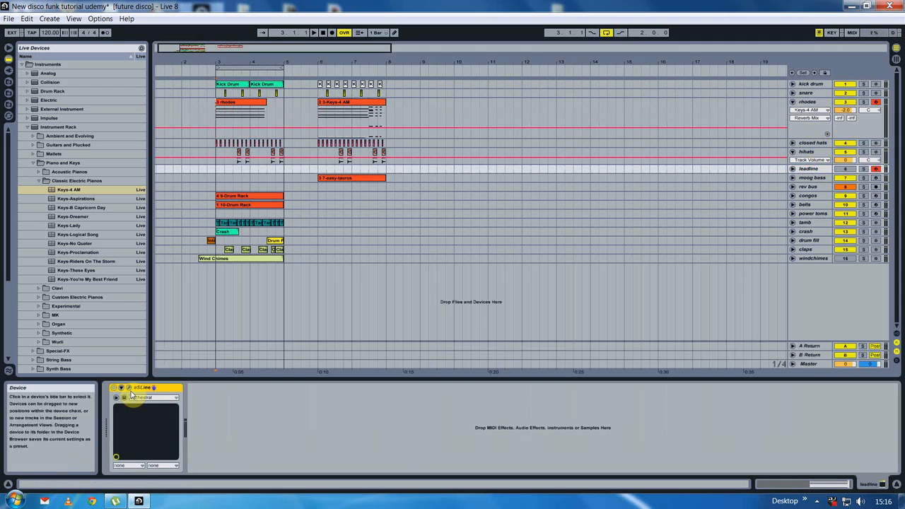
click(129, 388)
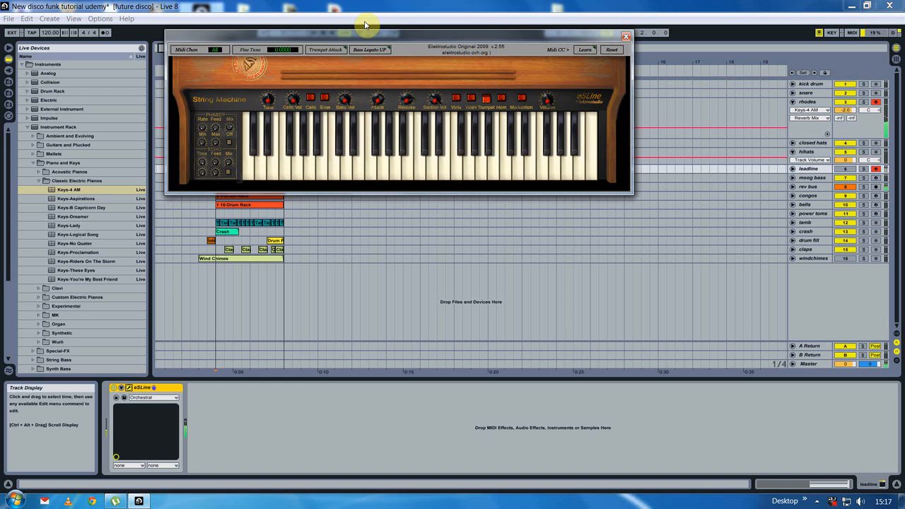
click(625, 37)
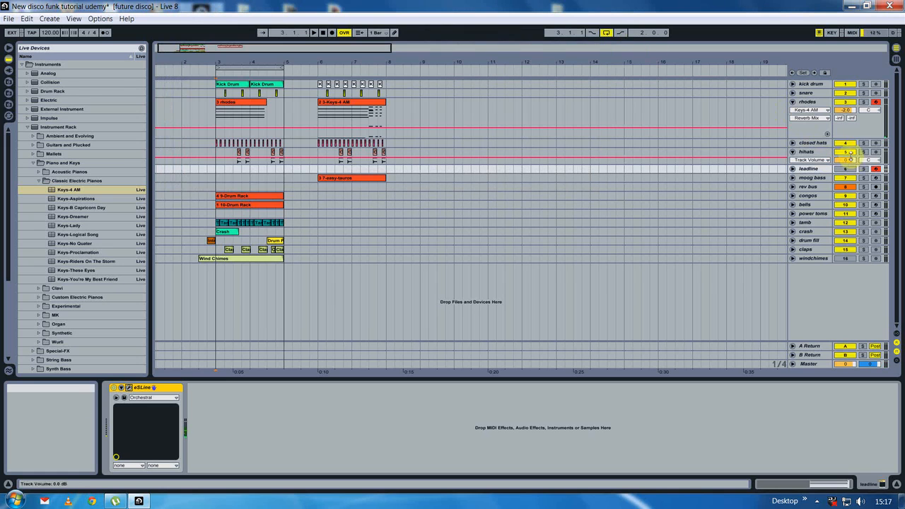
- Overdub short chord stabs on the rhodes track in the second half of bar 4
key(space)
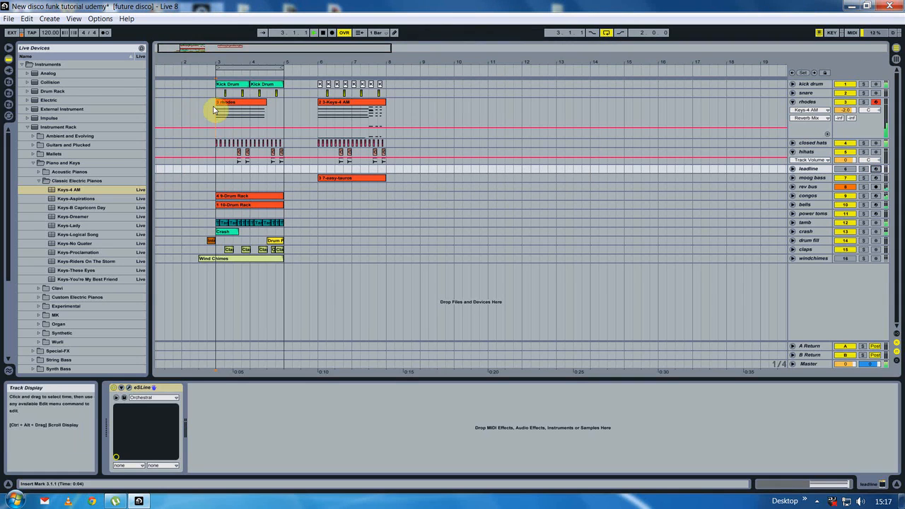
click(331, 34)
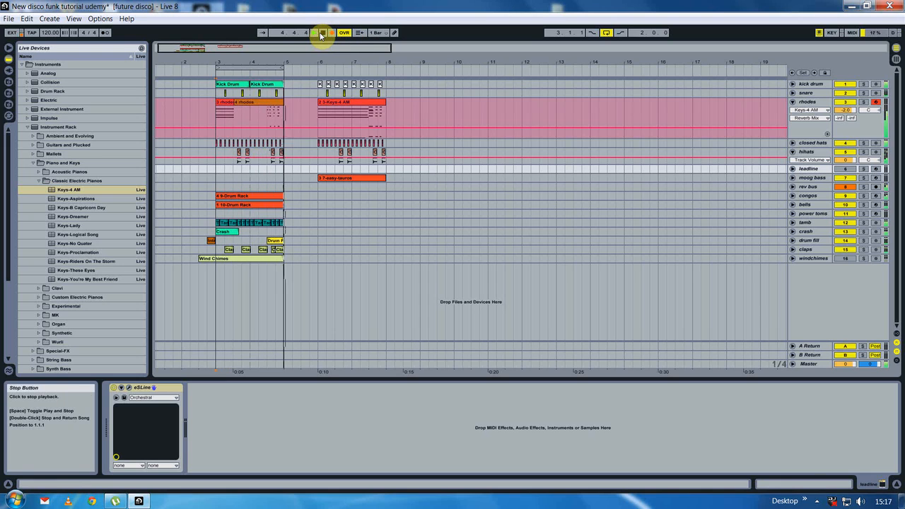
click(321, 33)
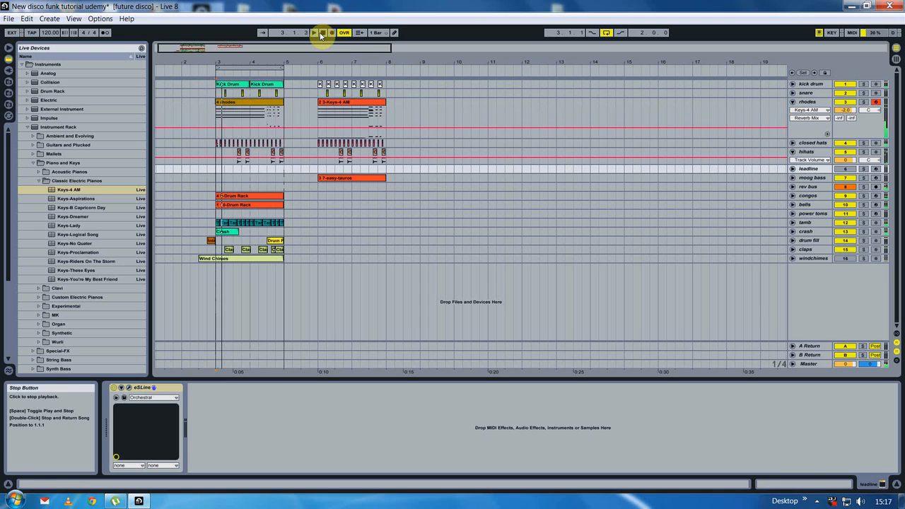
- Open the overdubbed rhodes clip and delete the stray notes before bar 3
click(268, 105)
double_click(271, 104)
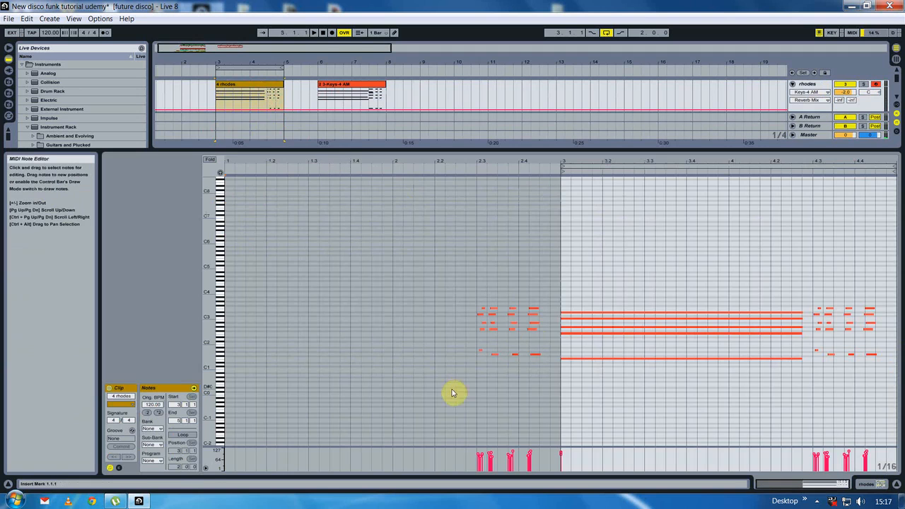
drag(452, 393, 544, 268)
key(Delete)
- Quantize the chord stabs in the second half of bar 4 of the rhodes clip
drag(804, 398, 884, 253)
click(26, 19)
click(49, 254)
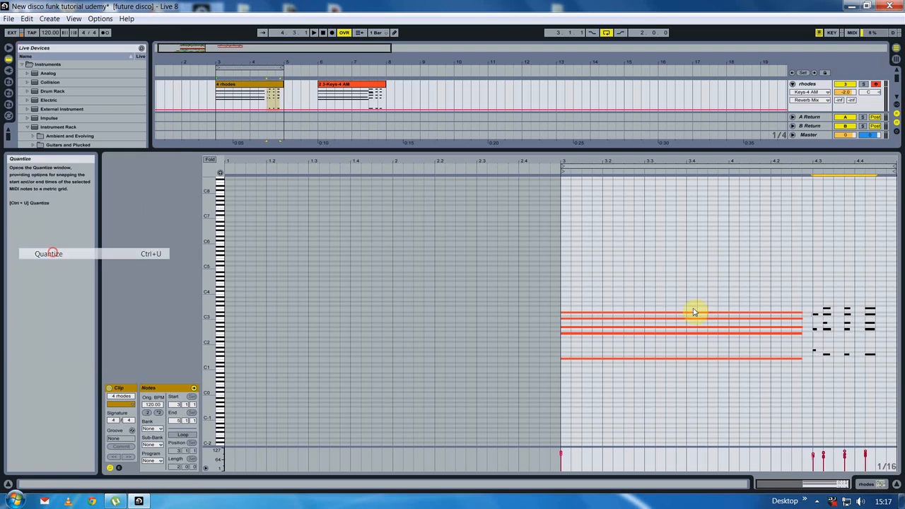
- Complete the first stab with the missing F3 and A#2 notes and lower its bass note to match the other stabs
drag(839, 162, 747, 339)
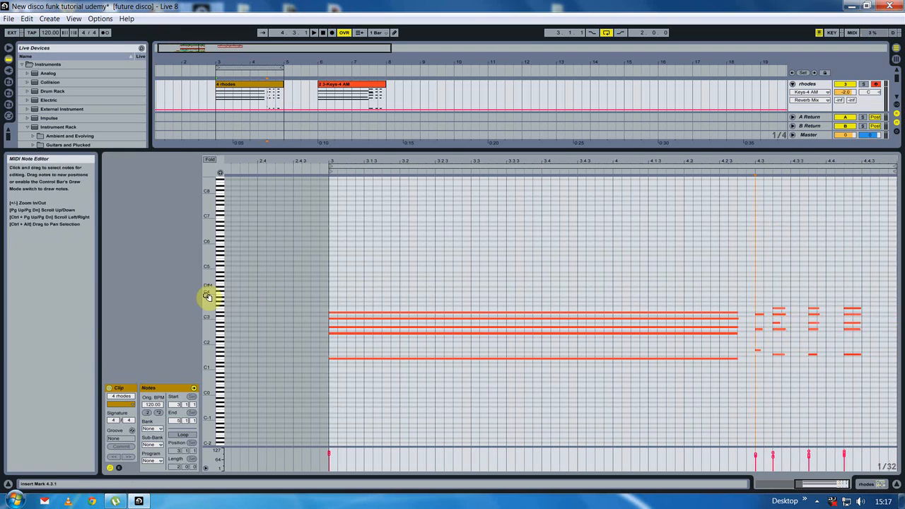
drag(208, 296, 216, 297)
click(759, 293)
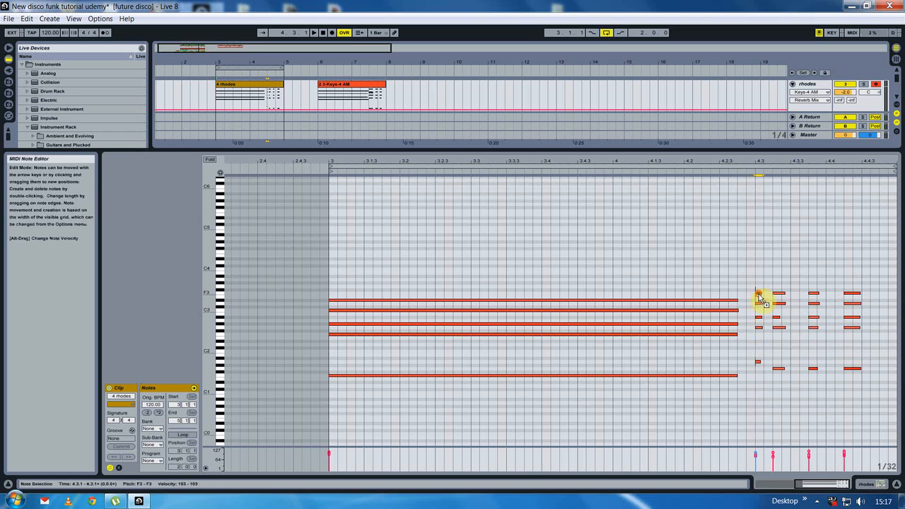
click(757, 362)
key(space)
- Lengthen the shorter notes in the first two stabs to match their chords and close the clip editor
click(779, 317)
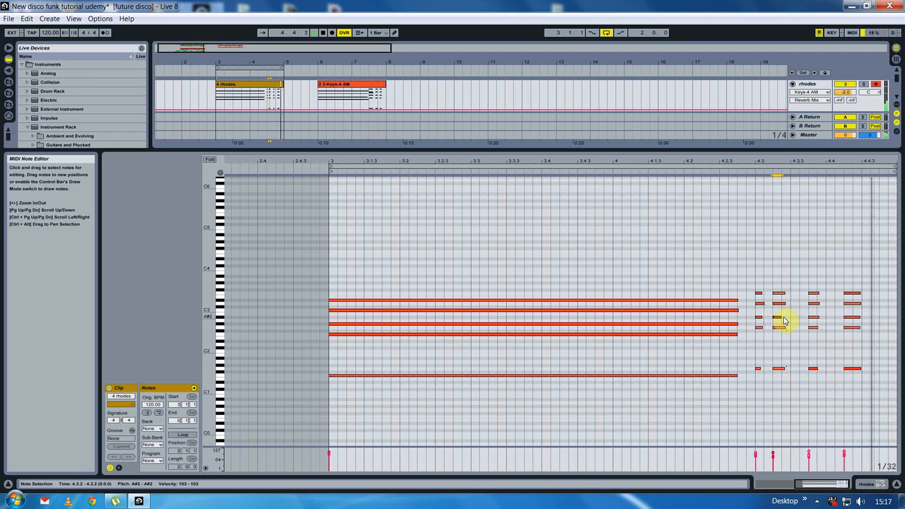
drag(755, 406, 872, 262)
drag(792, 162, 720, 239)
click(599, 339)
drag(600, 328, 608, 292)
drag(586, 368, 609, 368)
drag(721, 317, 742, 317)
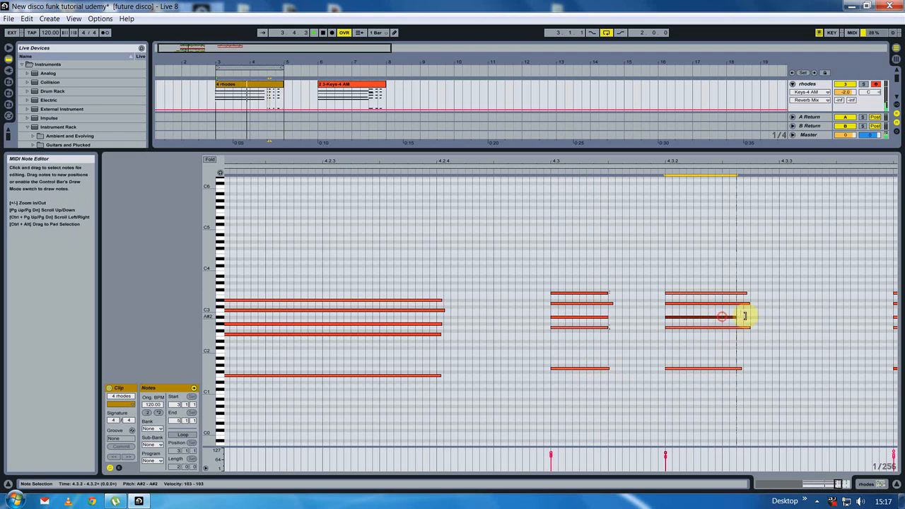
drag(751, 157, 465, 159)
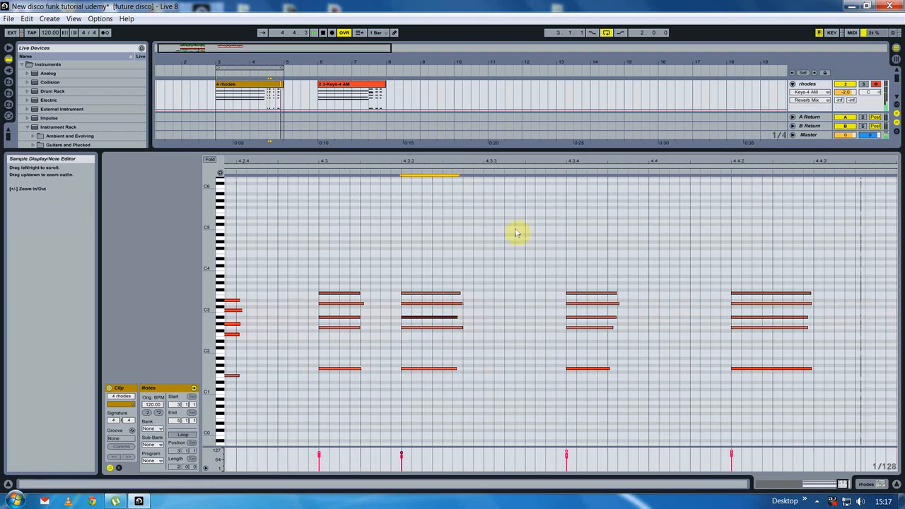
drag(622, 158, 693, 181)
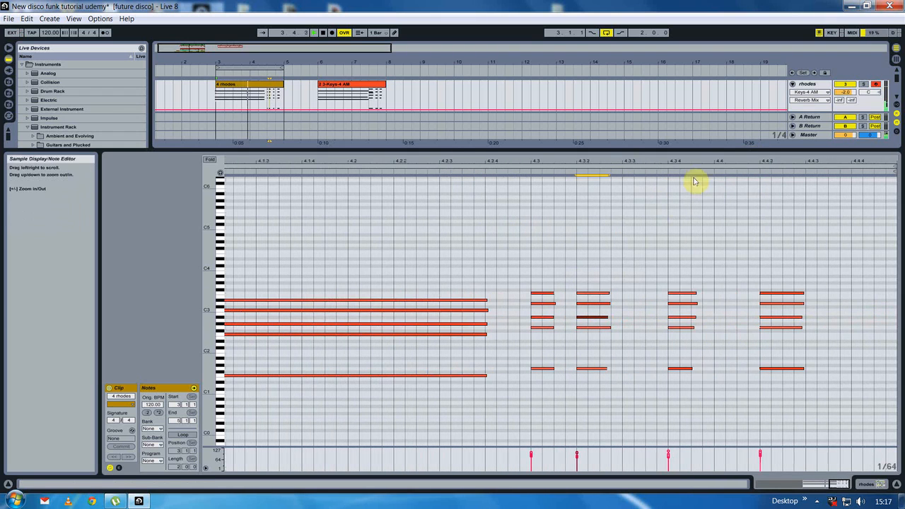
click(896, 485)
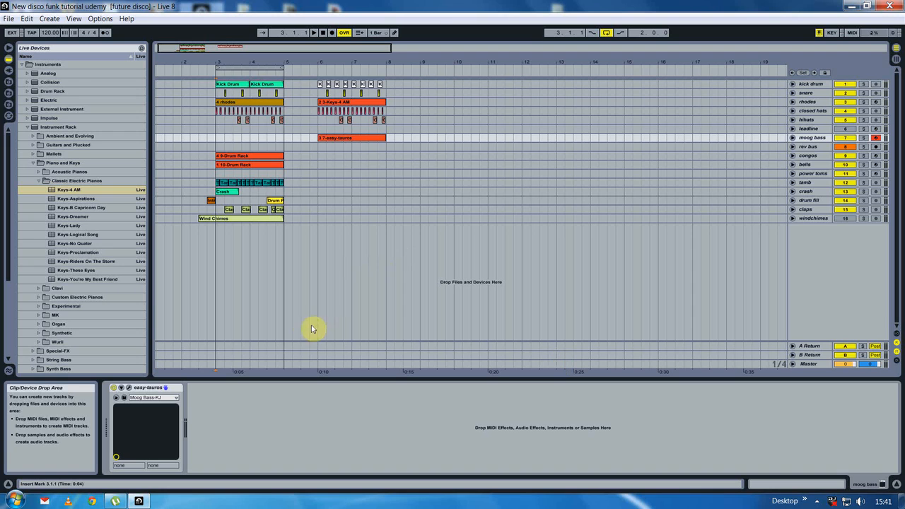
- Examine the easy-tauros bass synth interface and its preset list, keeping the Moog Bass-KJ preset
click(129, 388)
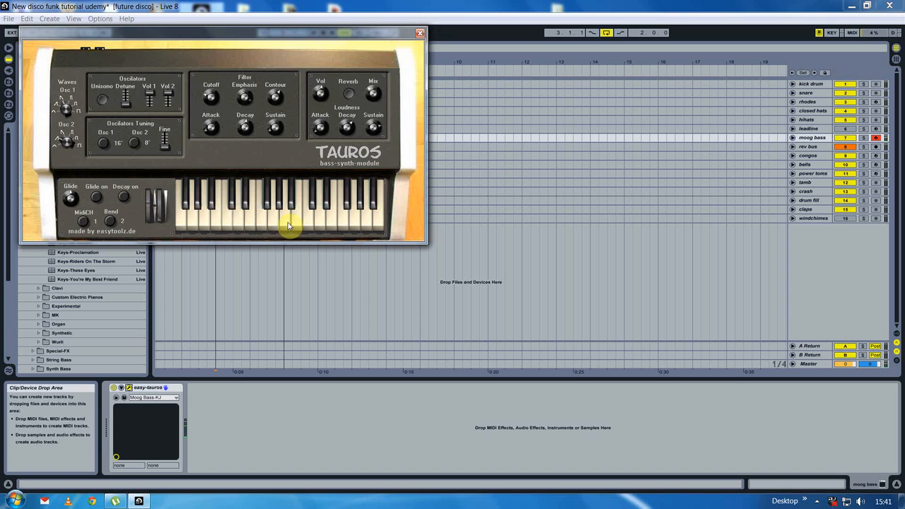
click(420, 35)
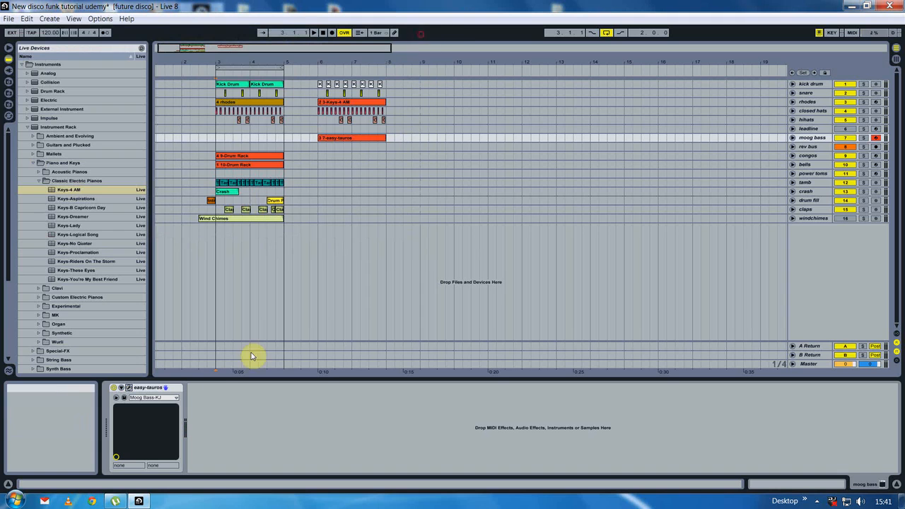
click(151, 398)
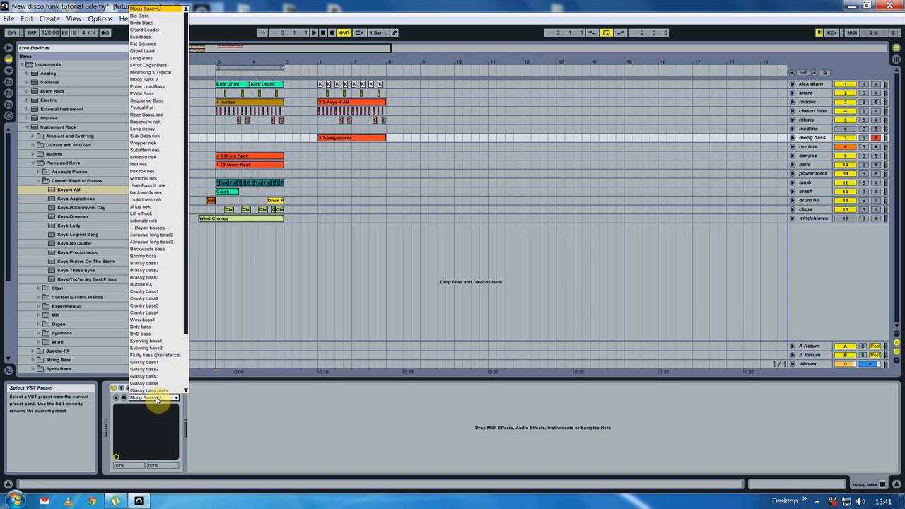
click(156, 400)
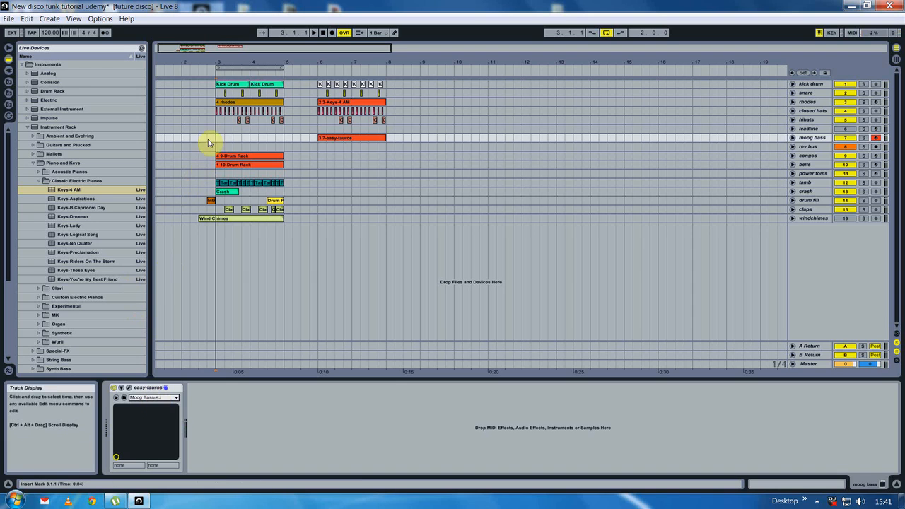
- Record a moog bass part from bar 1 with the metronome on
click(182, 139)
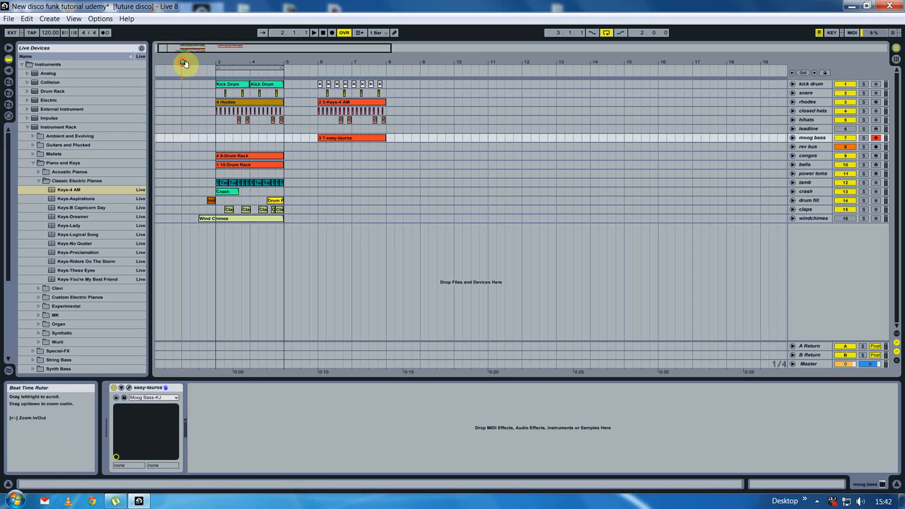
drag(182, 61, 170, 98)
click(158, 137)
click(106, 32)
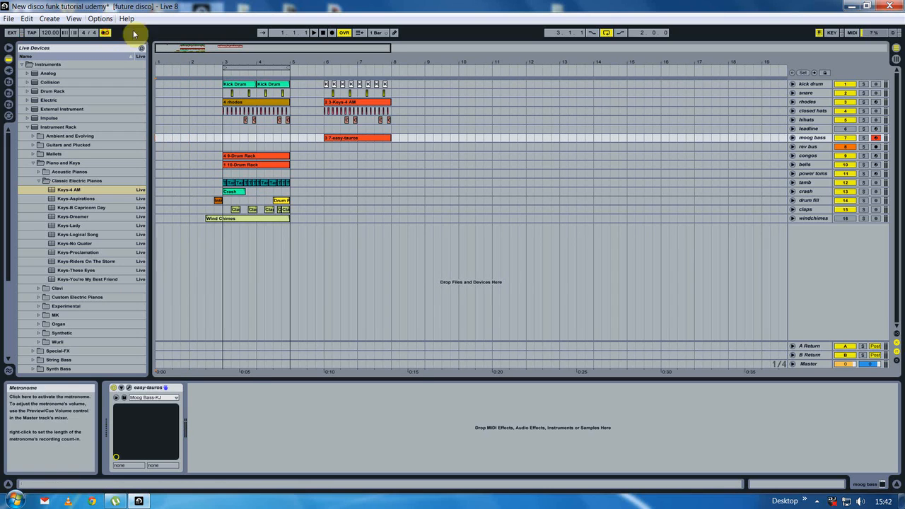
click(332, 34)
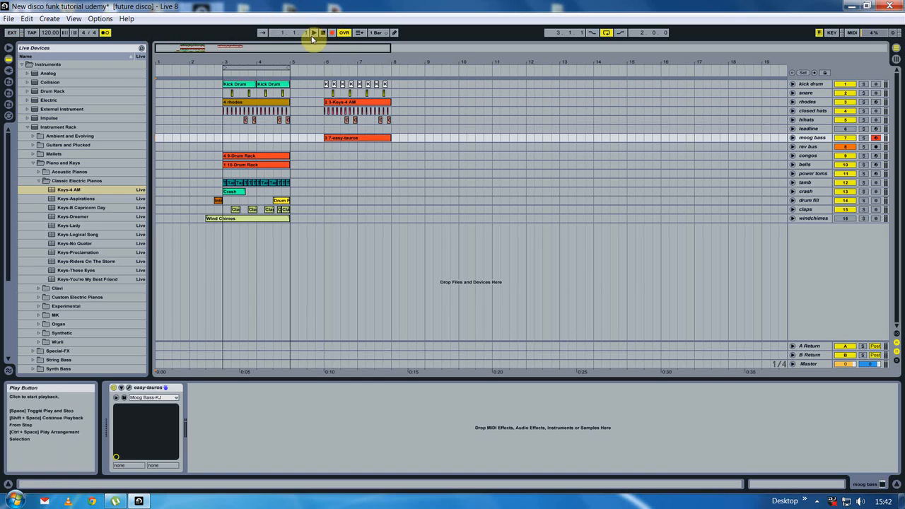
click(311, 32)
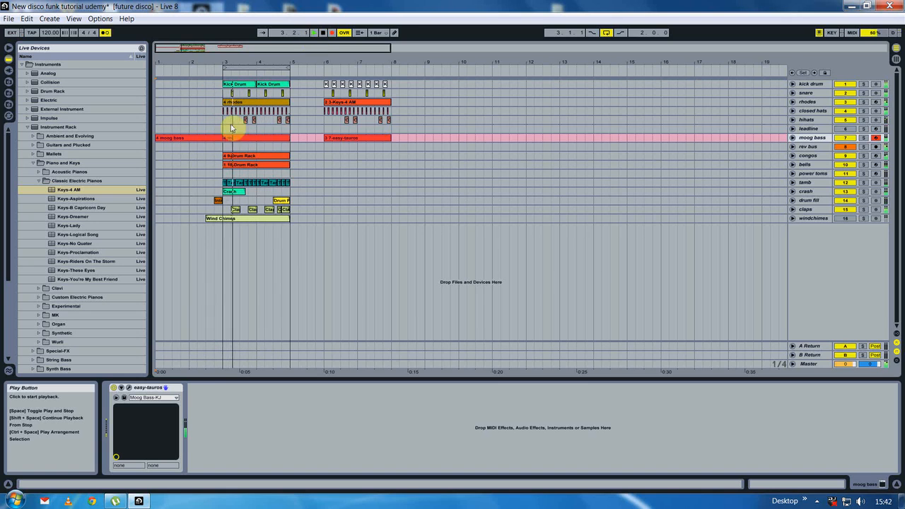
- Open the recorded moog bass clip, quantize its notes and play the loop back
click(209, 141)
double_click(207, 144)
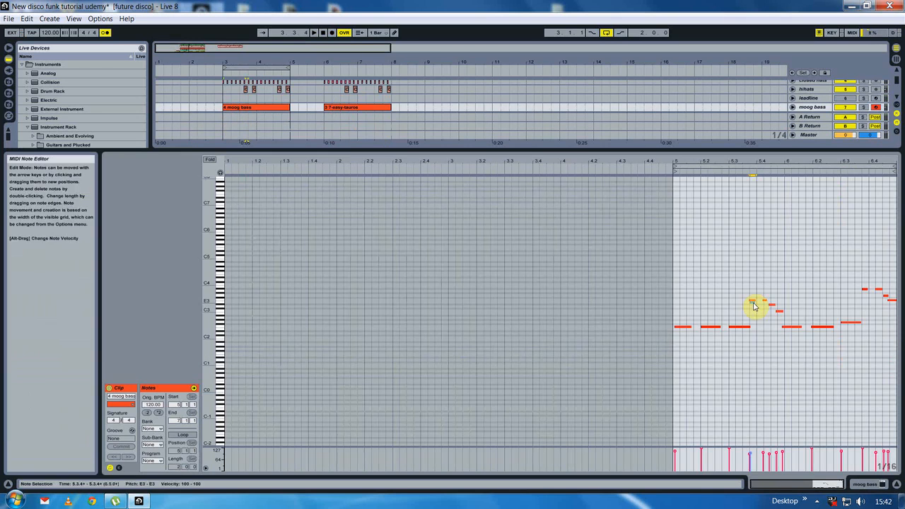
click(26, 19)
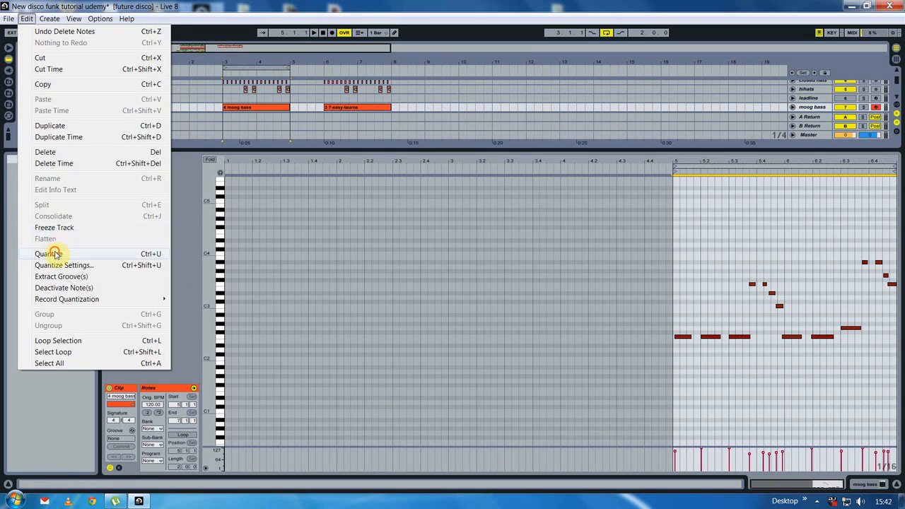
click(54, 253)
key(space)
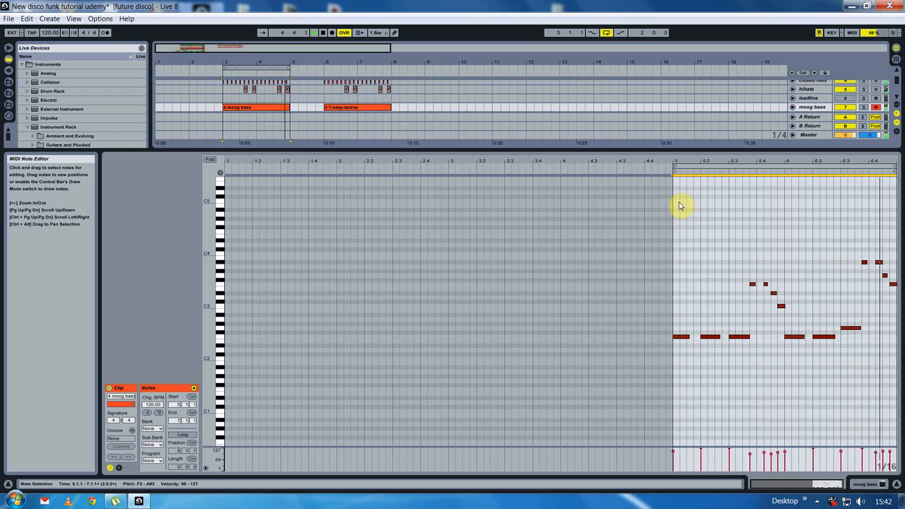
- Raise the velocity of all moog bass notes to 127 and close the clip editor
drag(672, 450, 672, 448)
click(718, 377)
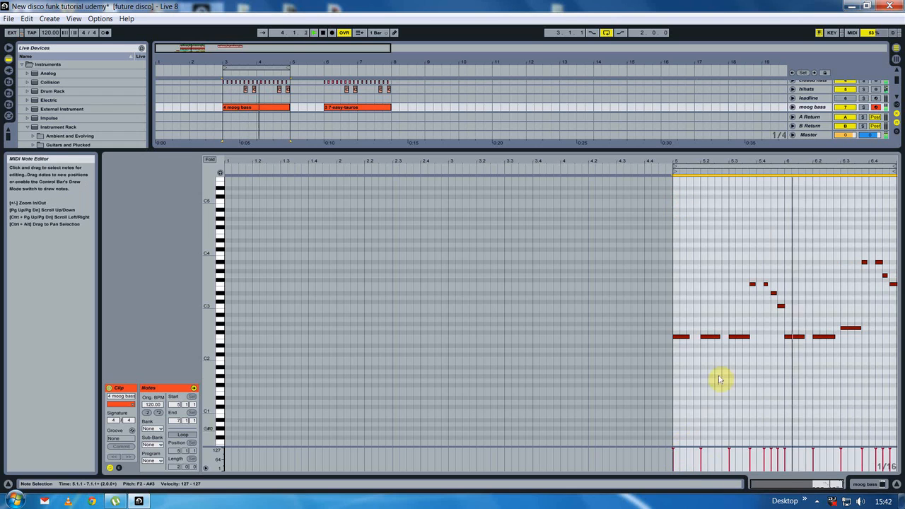
click(898, 429)
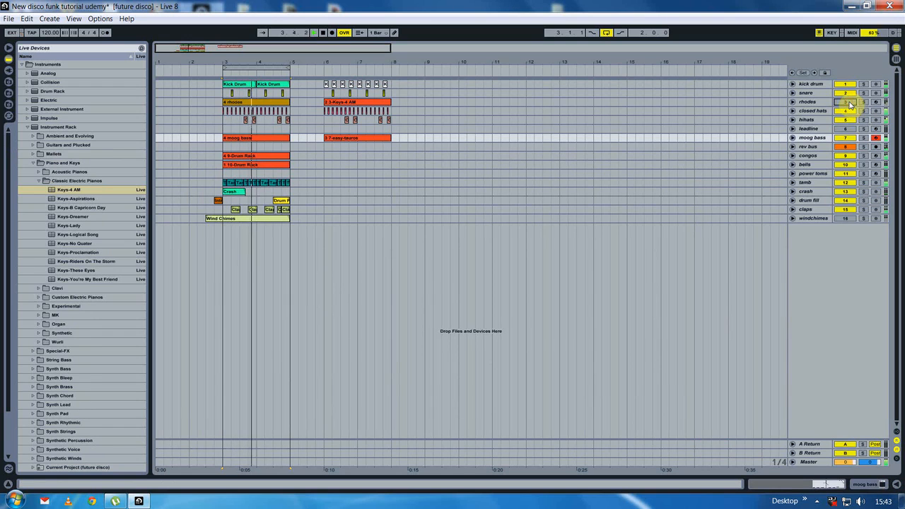
- Review the moog bass clip and compare the loop with the rhodes track off and on
double_click(256, 139)
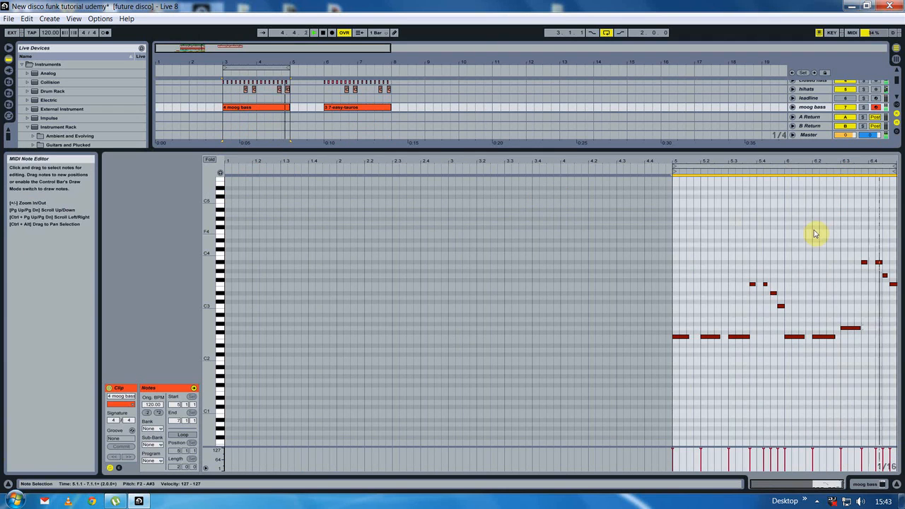
click(896, 484)
click(843, 103)
click(843, 103)
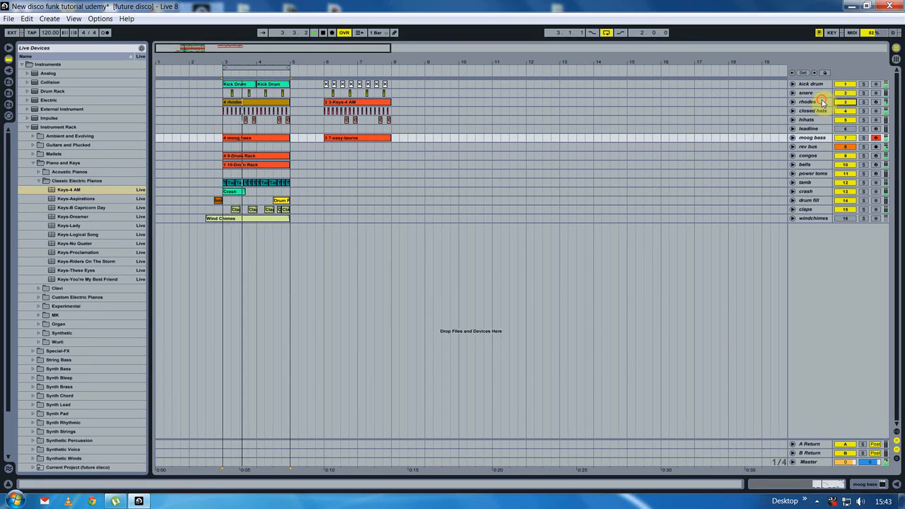
click(811, 102)
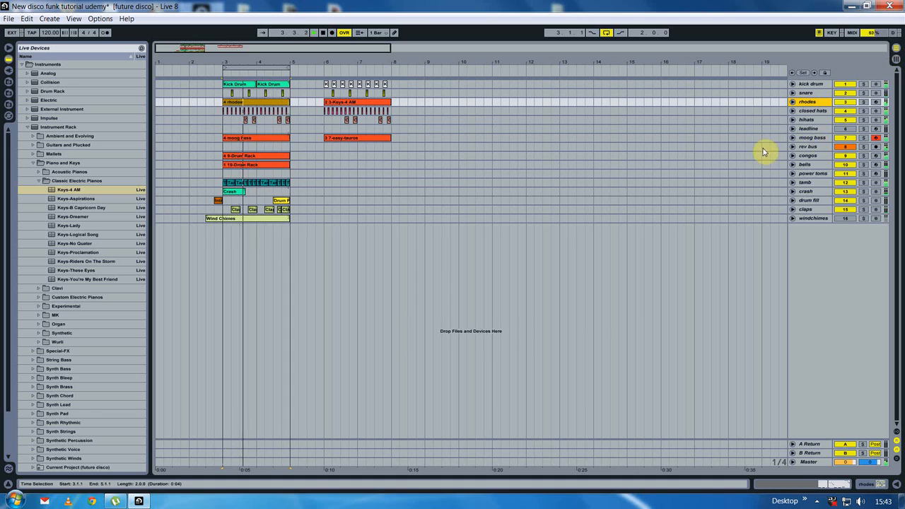
- Play the loop from bar 3 with the moog bass soloed
double_click(324, 138)
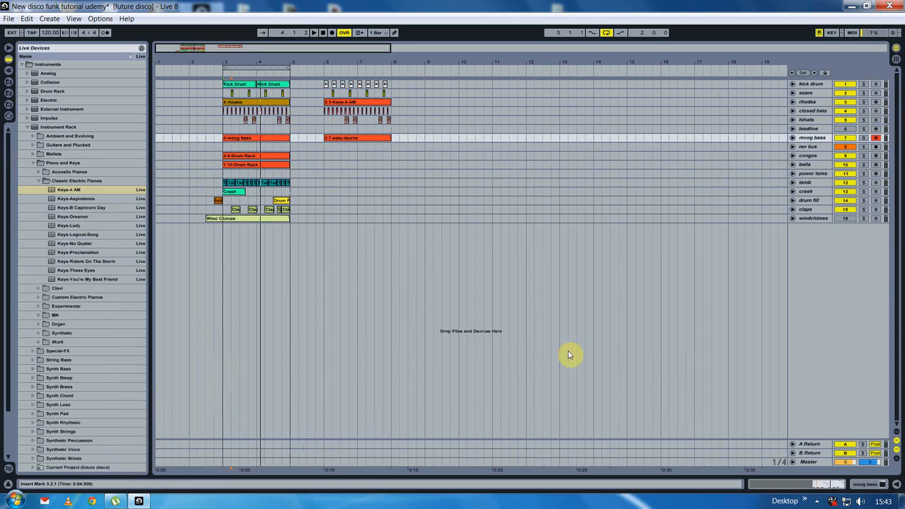
click(221, 148)
key(space)
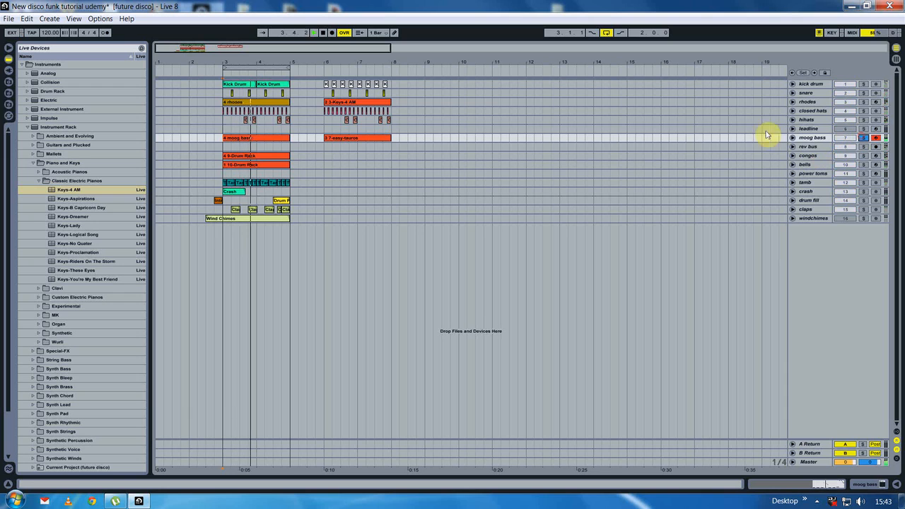
- Open the moog bass clip and shorten its last F3 note to end at the loop end, 7.1.1
click(260, 139)
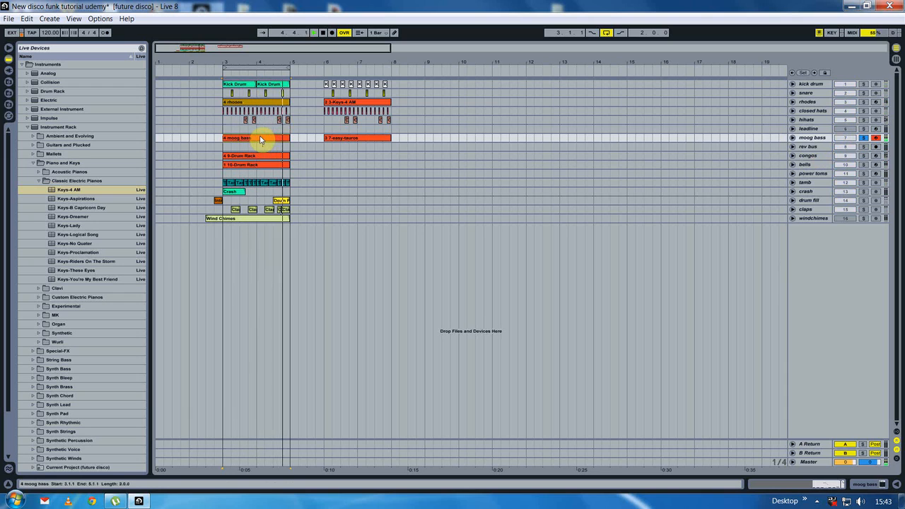
double_click(260, 139)
drag(823, 157, 730, 156)
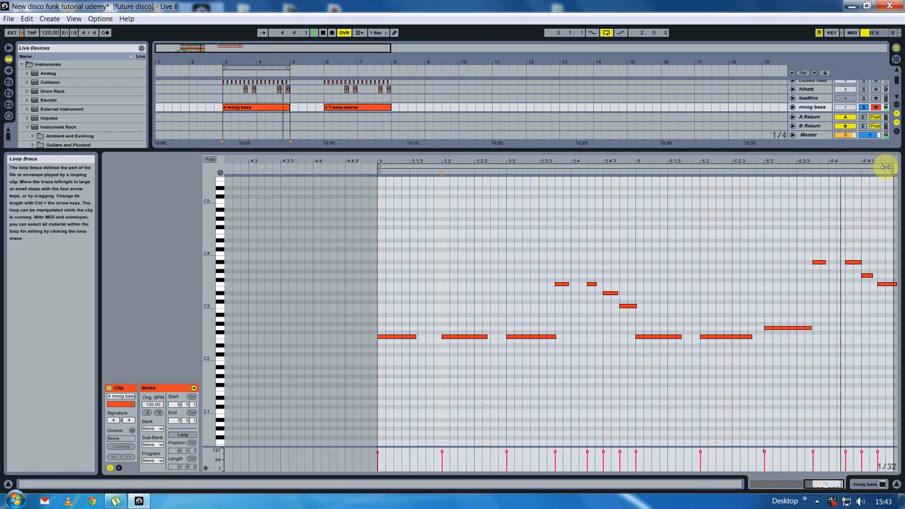
click(884, 284)
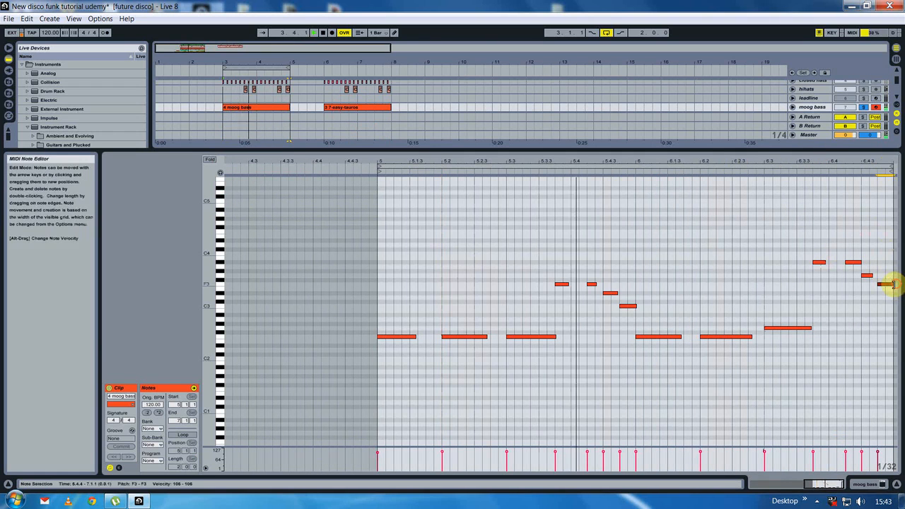
- Clear the track solos, close the clip editor and play the full mix from 2.4.1
click(859, 84)
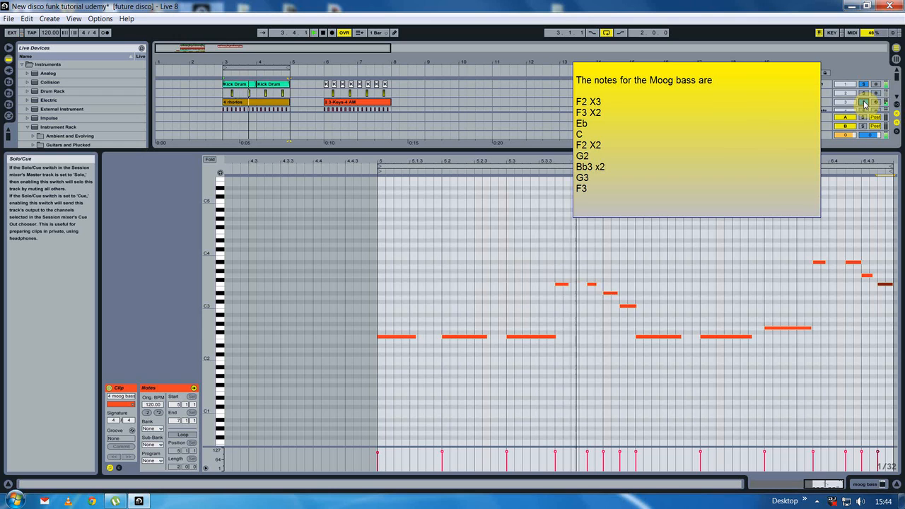
click(864, 103)
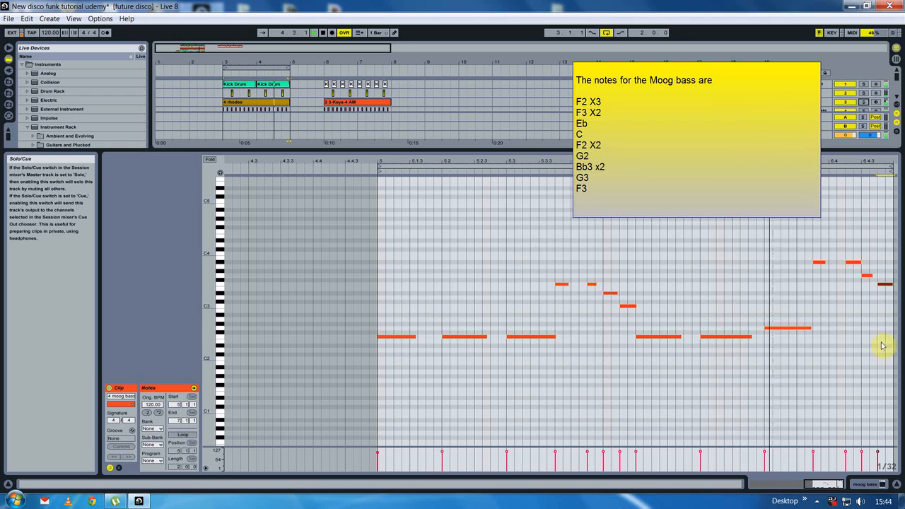
click(896, 484)
click(219, 141)
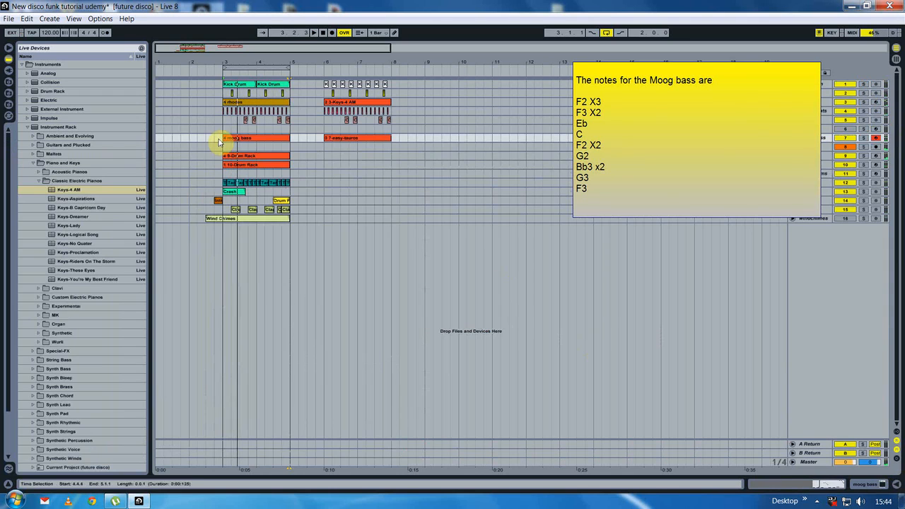
key(space)
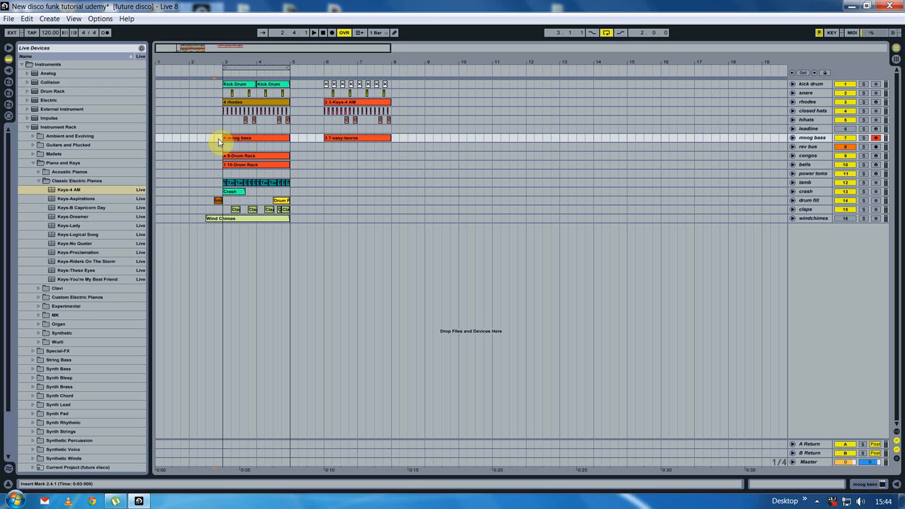
- Activate the leadline track, arm it for recording and show its device
click(827, 129)
click(876, 129)
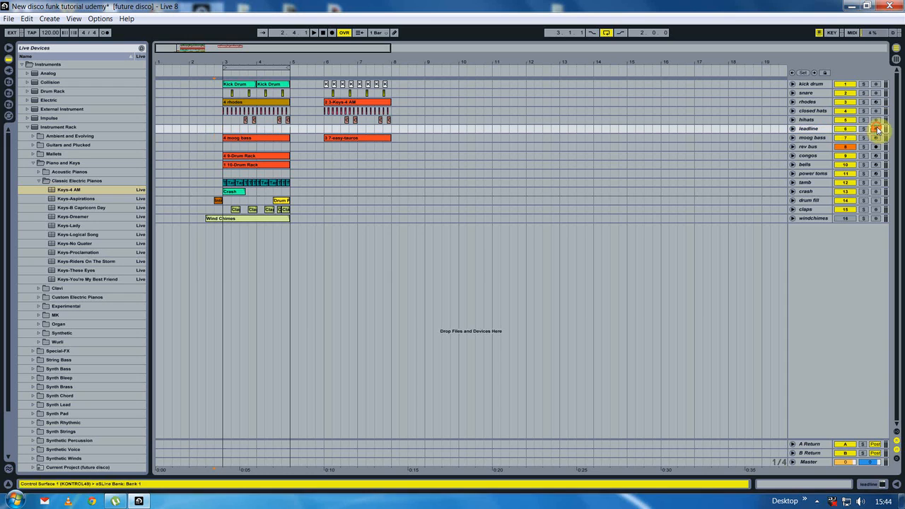
click(896, 484)
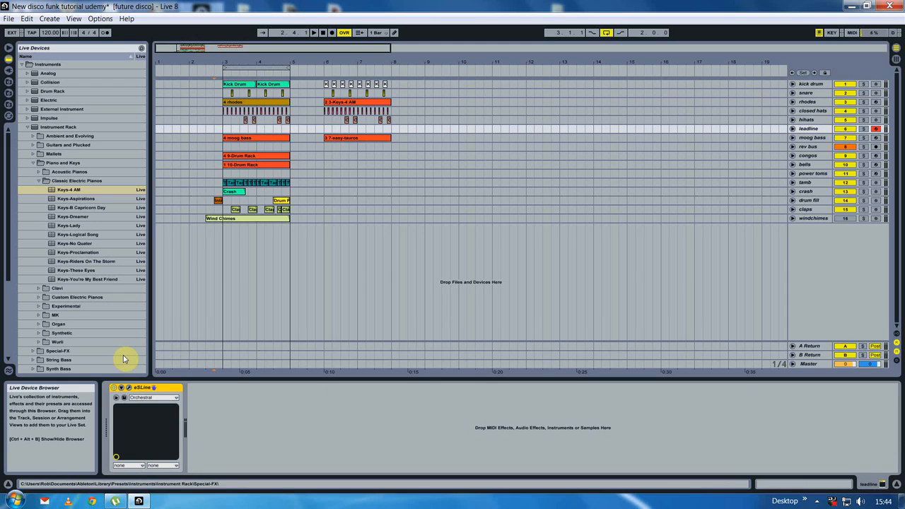
- Examine the eSLine string machine interface and its preset list, keeping the Orchestral preset
click(128, 390)
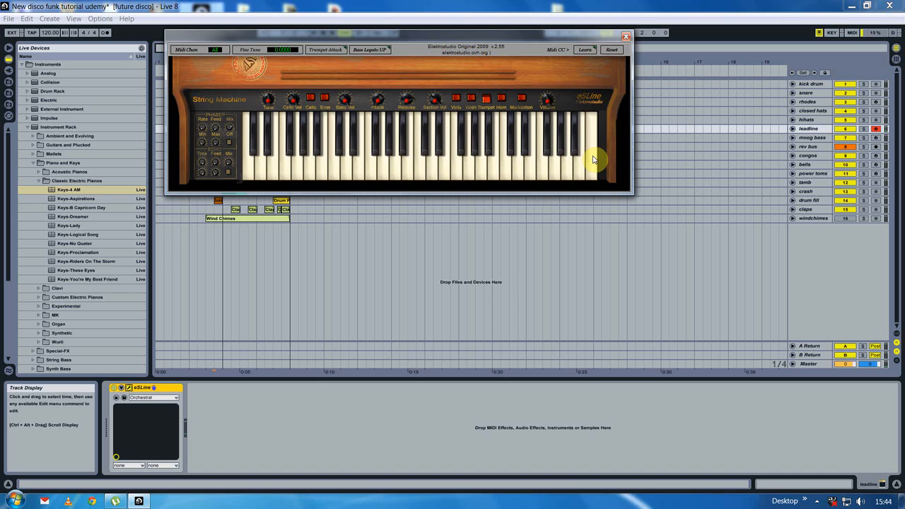
click(152, 397)
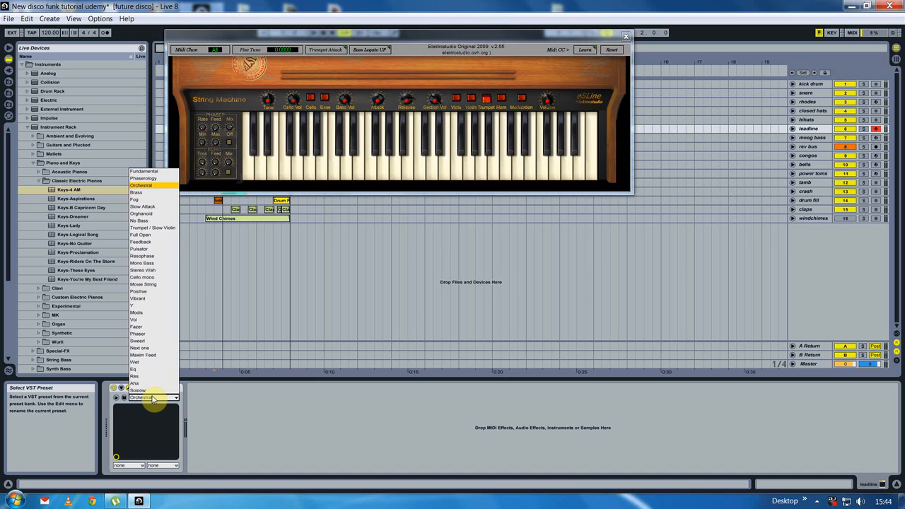
click(152, 397)
click(625, 36)
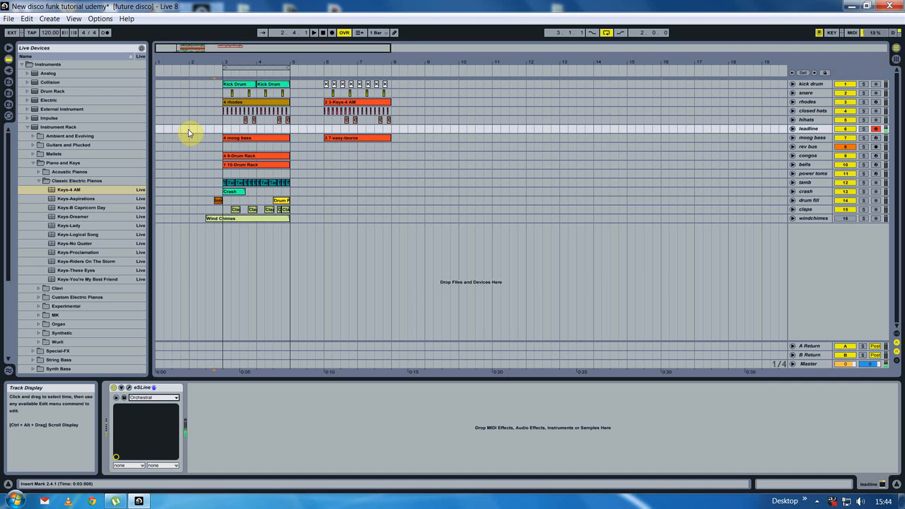
- Record a leadline part over the loop with the metronome on
click(107, 34)
click(330, 33)
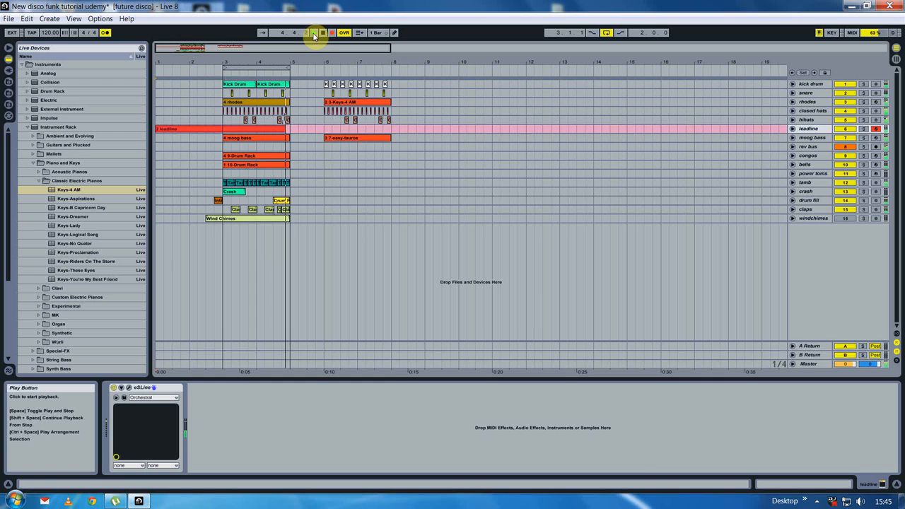
key(space)
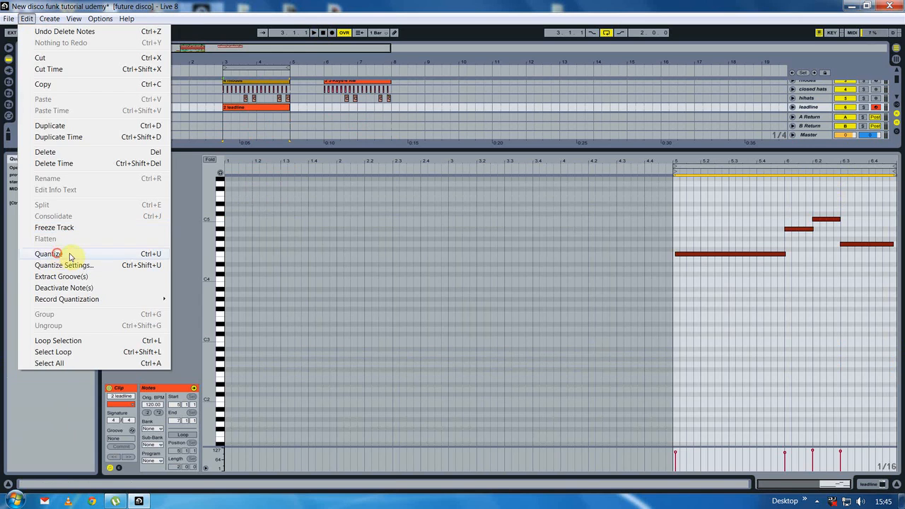
- Quantize the leadline notes and play the loop back with the metronome off
click(35, 249)
key(space)
click(106, 33)
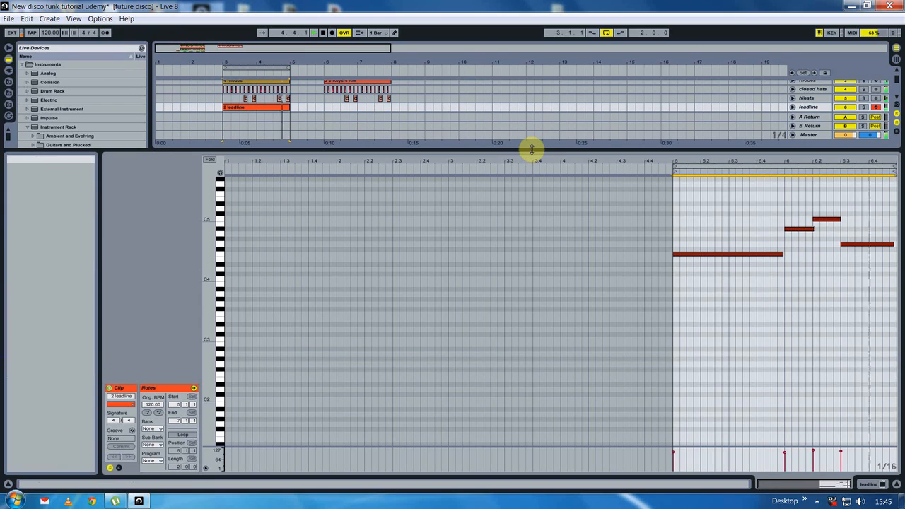
- Try starting the last G4 note of the leadline at 6.4.1, and return its start to 6.3.1
click(828, 253)
drag(844, 245, 869, 244)
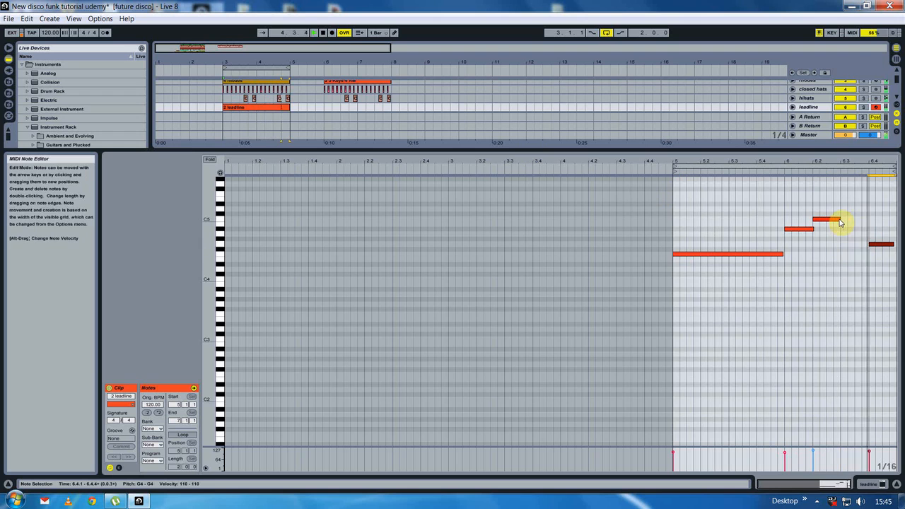
drag(870, 244, 842, 244)
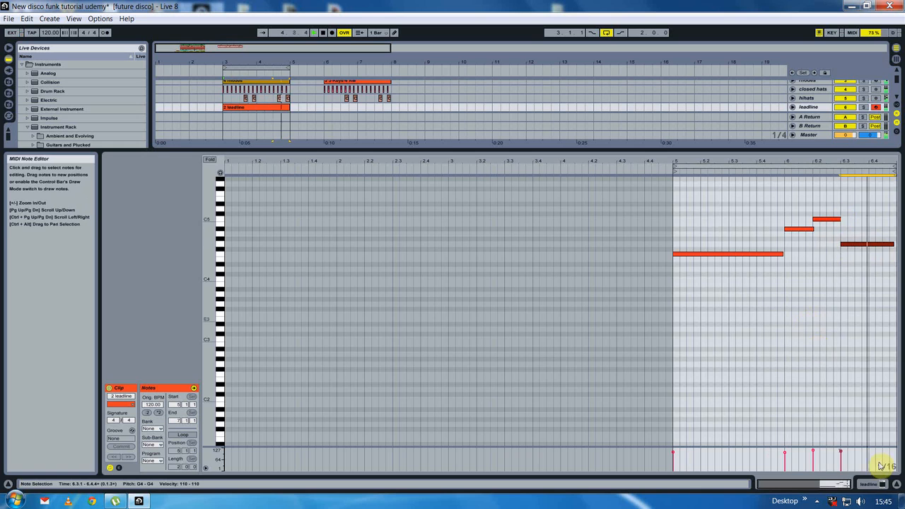
- Replace the moog bass clip at bar 3 with a copy of the 7-easy-tauros clip and play the loop back
click(896, 484)
click(241, 138)
key(space)
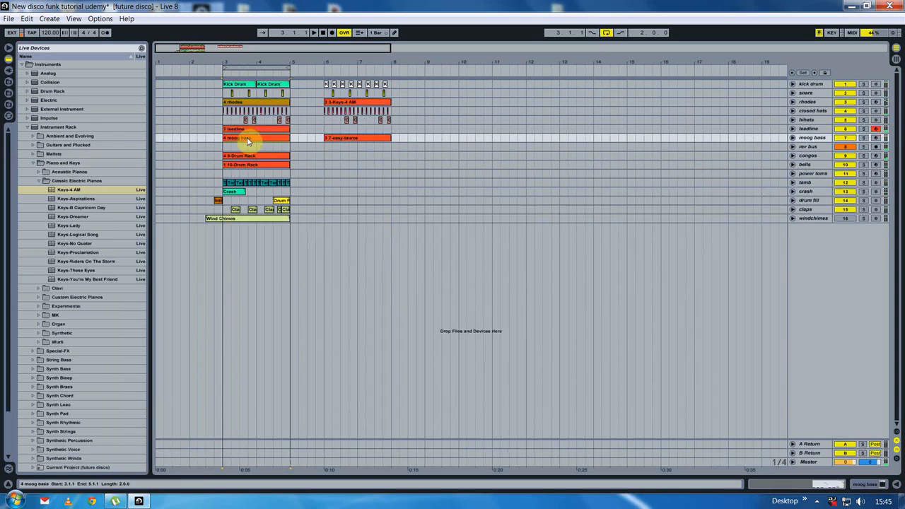
key(Delete)
drag(355, 140, 253, 141)
key(space)
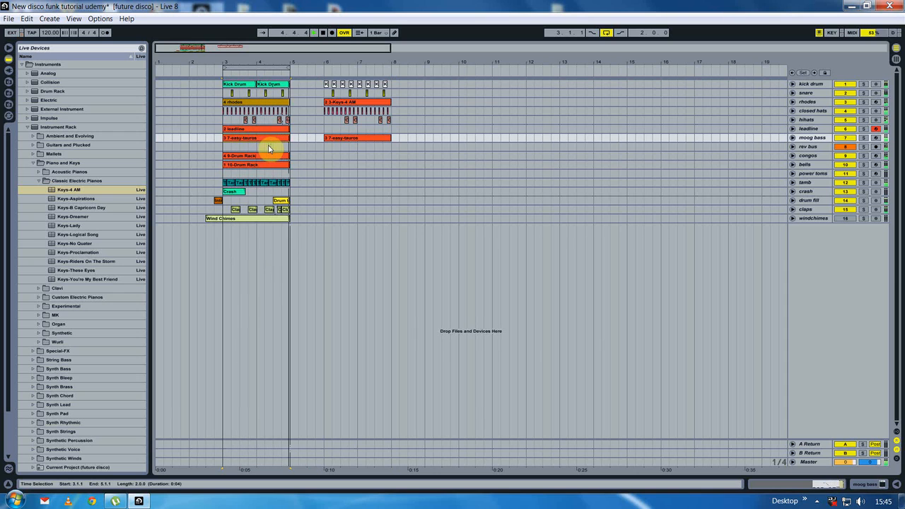
key(space)
drag(251, 130, 351, 134)
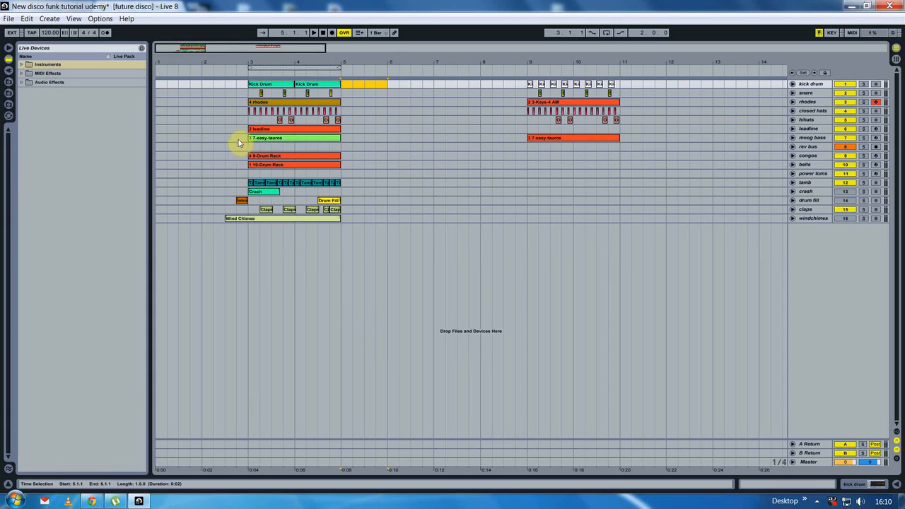
- Copy the kick drum clips and the snare hits from bars 3 and 4 into bars 5 and 6
drag(258, 85, 398, 86)
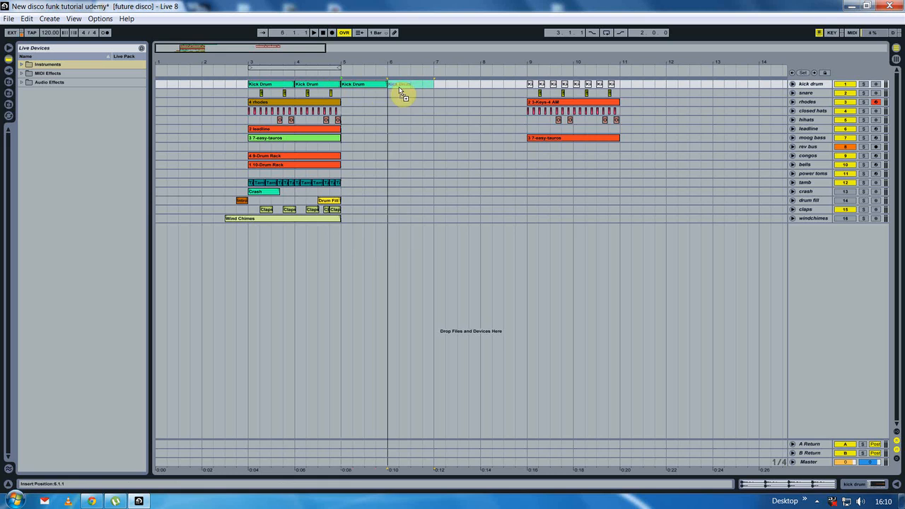
click(262, 94)
drag(261, 96, 353, 96)
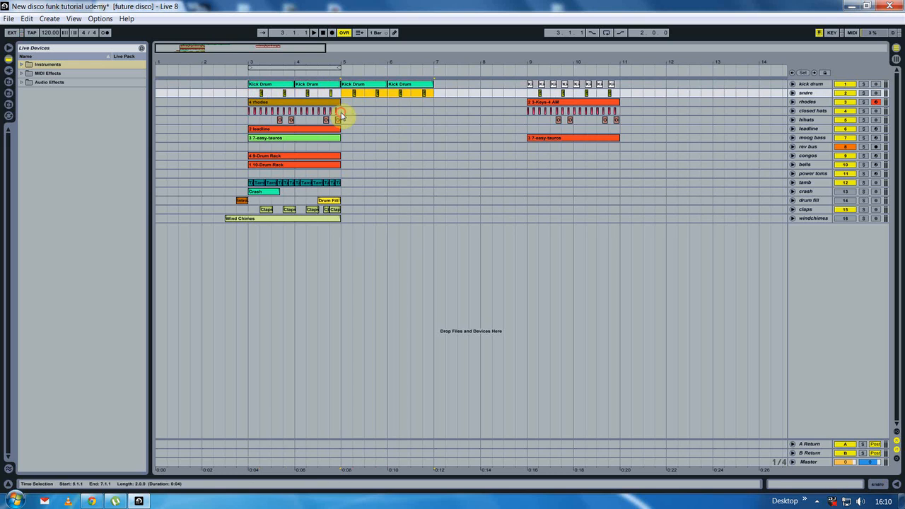
- Consolidate the closed hats into one clip, then duplicate the closed hats and hihats at bar 5, leaving the leadline uncopied
right_click(259, 110)
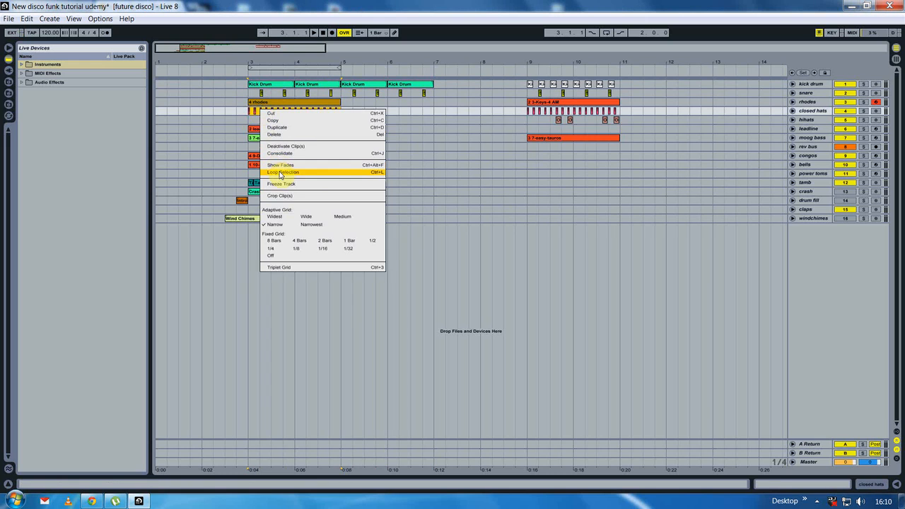
click(279, 152)
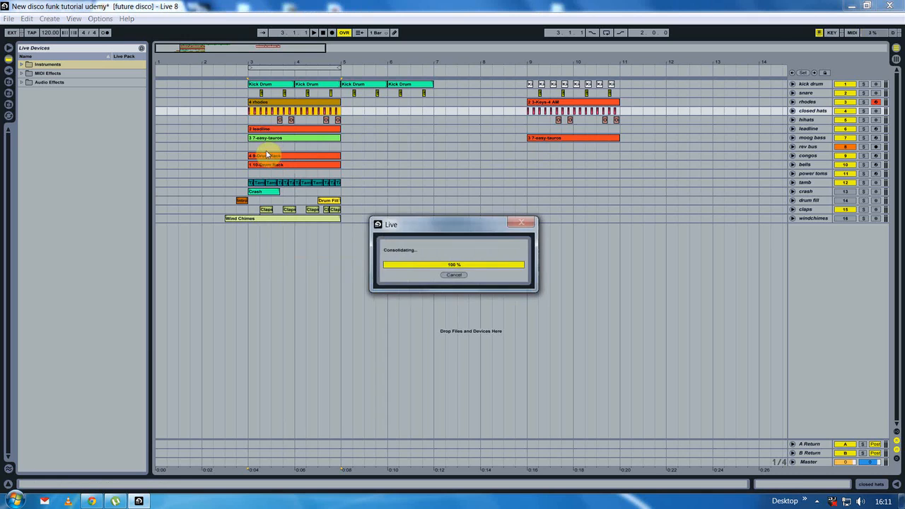
drag(260, 112, 369, 131)
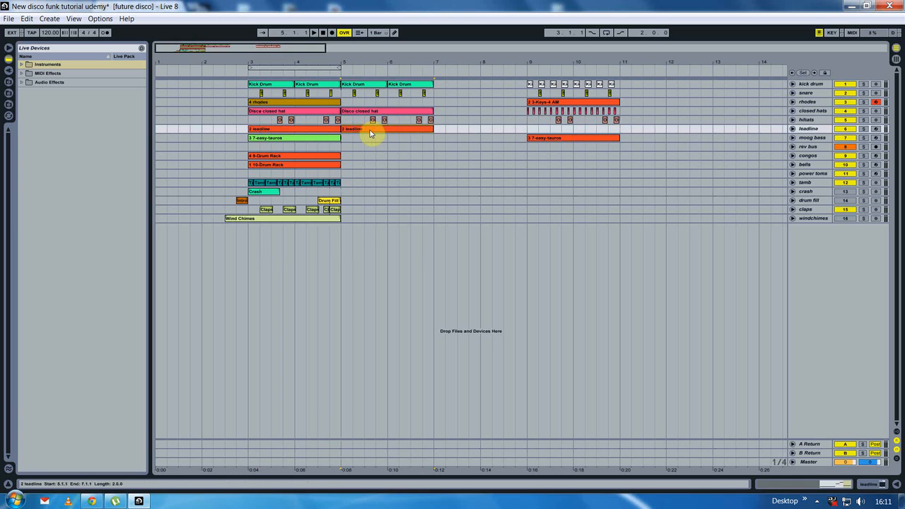
key(Delete)
- Consolidate the tambourine clips and duplicate the congos, bells, tambourine and claps parts from bar 3 to bar 5
drag(272, 157, 367, 168)
right_click(257, 183)
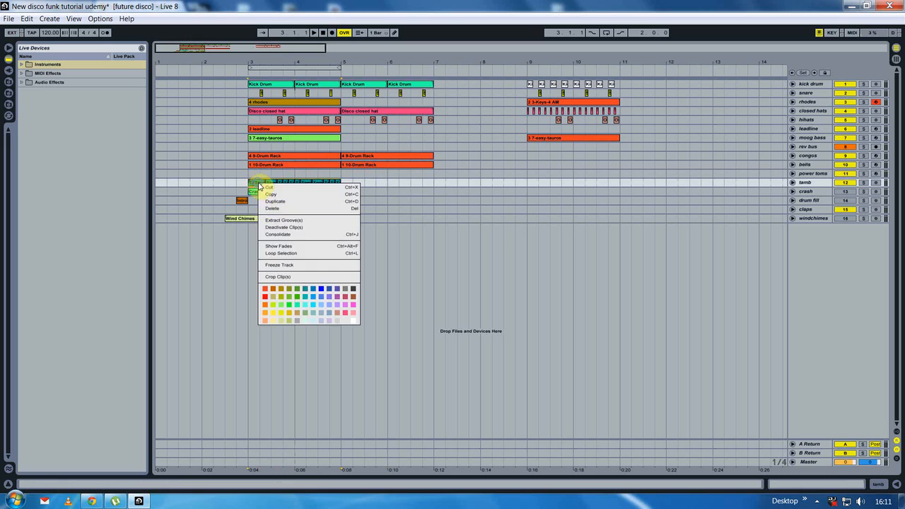
click(282, 235)
drag(270, 186, 362, 184)
drag(341, 213, 362, 213)
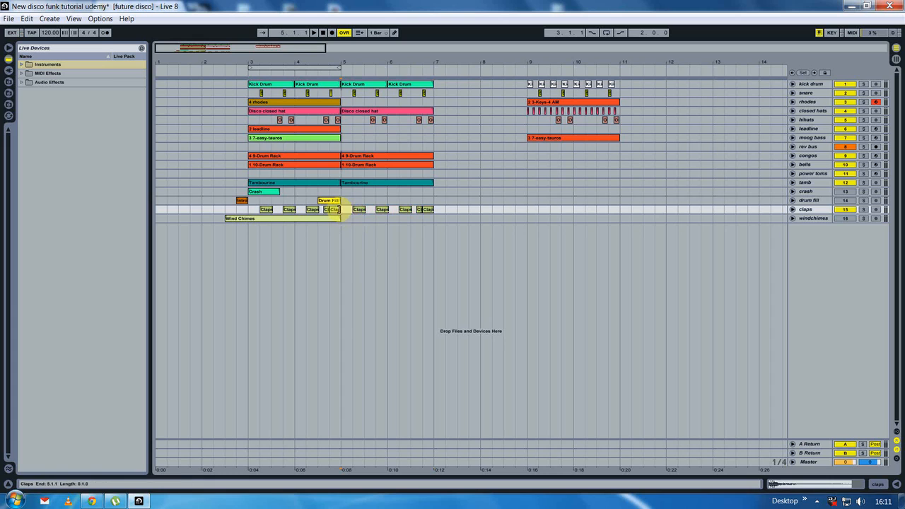
click(240, 220)
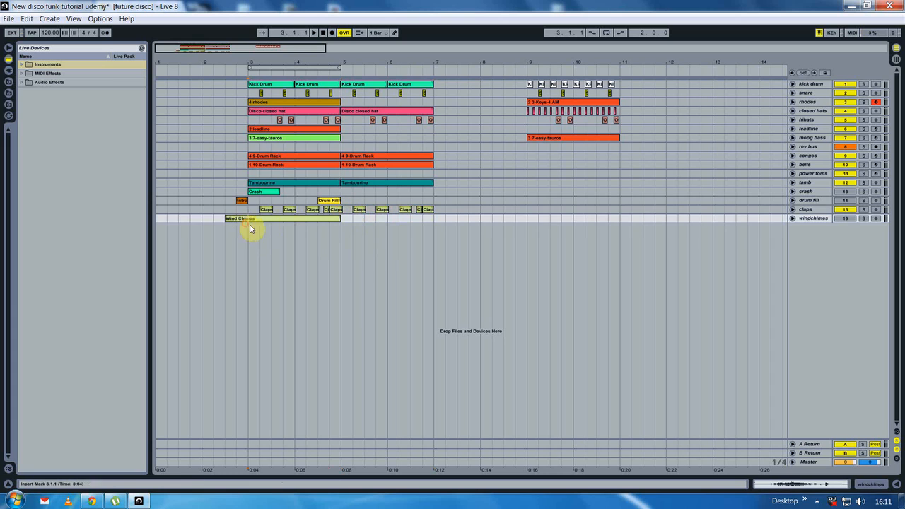
- Open the leadline's eSLine instrument to show a chord on its keyboard, then mute the leadline track and close the instrument
click(307, 104)
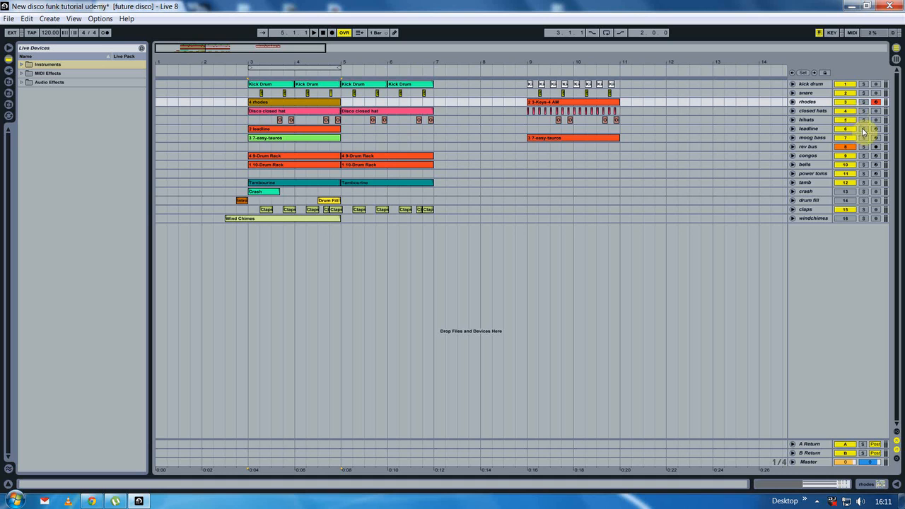
double_click(817, 129)
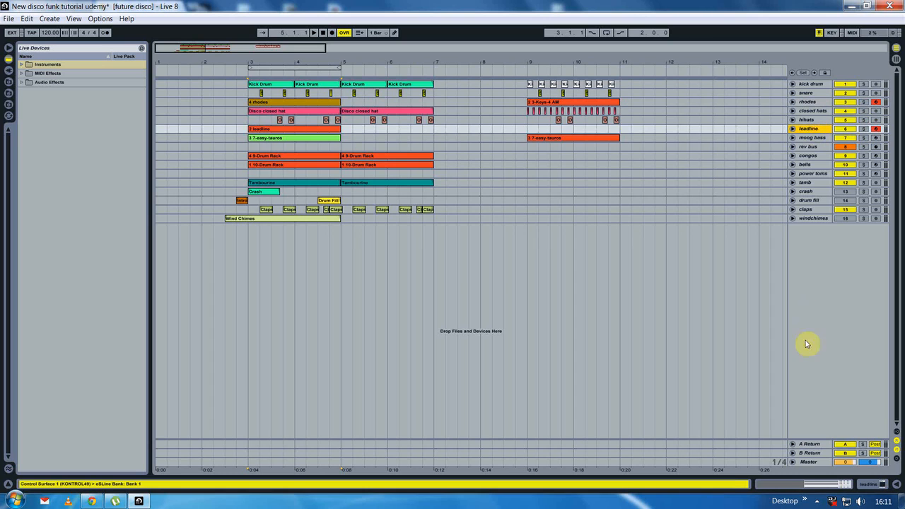
click(129, 388)
click(844, 128)
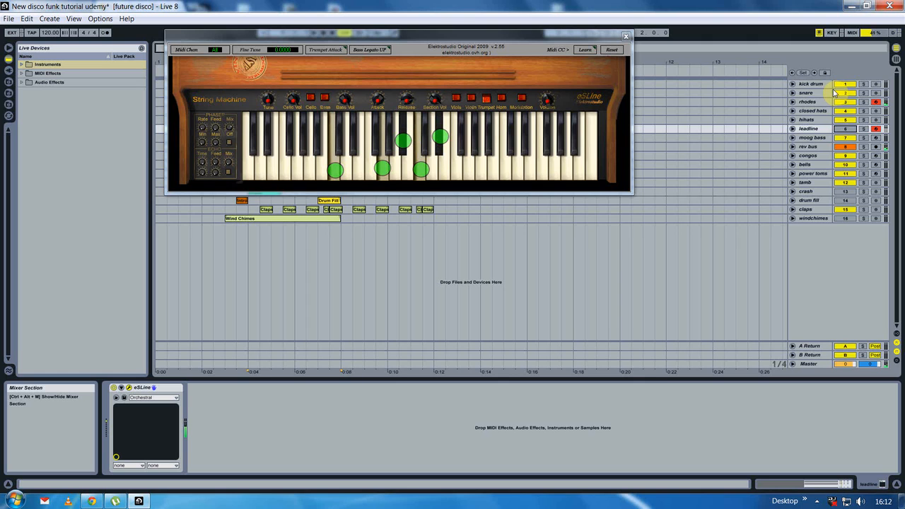
click(626, 36)
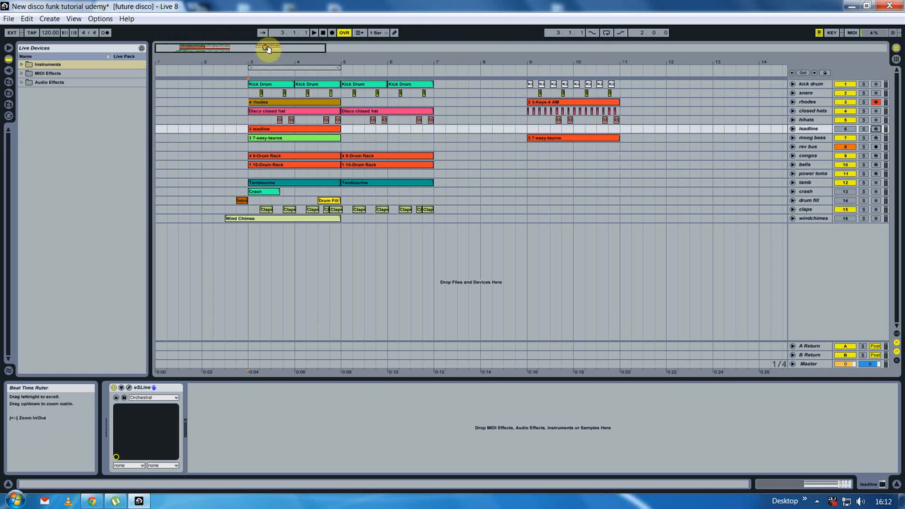
- Record a second rhodes part over bars 5 and 6 and trim its start to 5.1.1, restoring the first rhodes clip
click(314, 33)
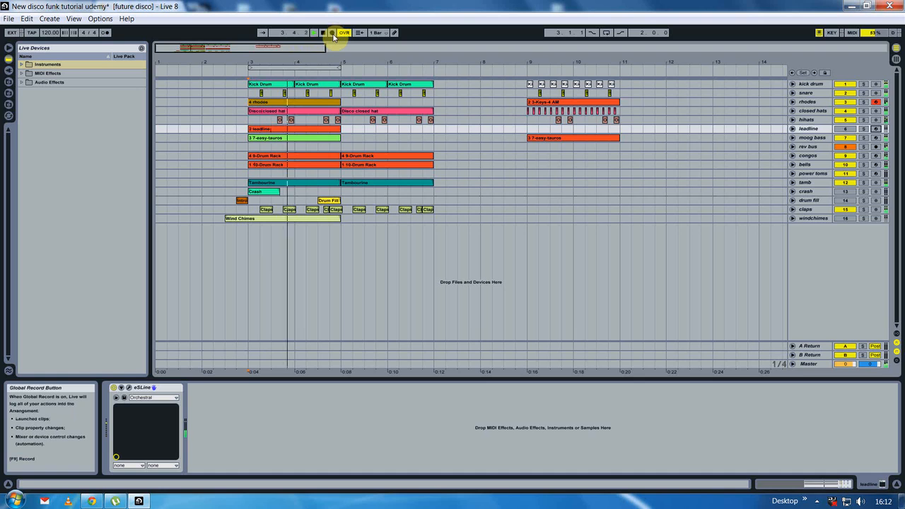
click(332, 33)
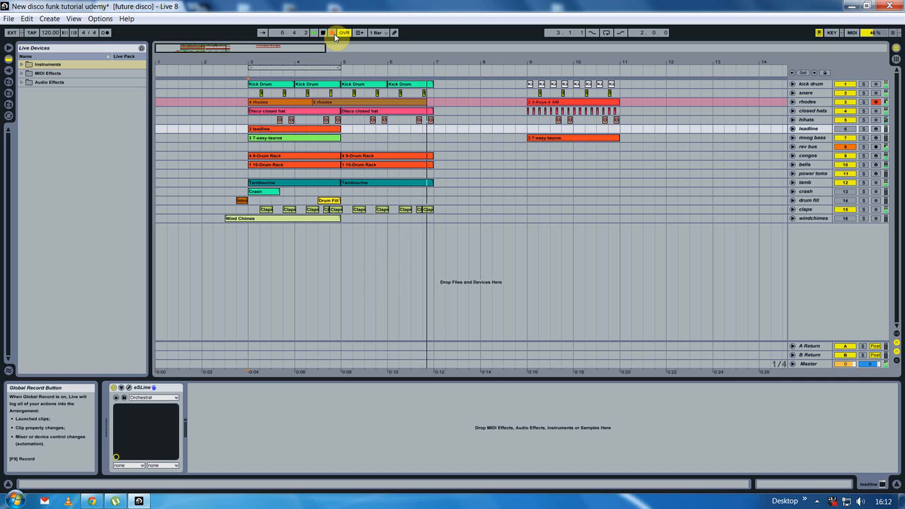
key(space)
click(344, 102)
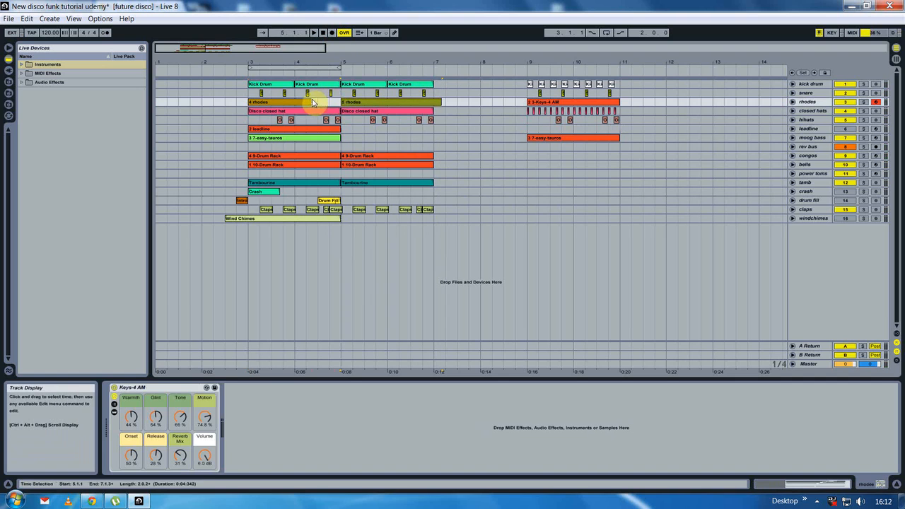
- Quantize all notes of the new rhodes clip and play it back
double_click(356, 102)
key(ctrl+a)
click(27, 18)
click(61, 254)
key(space)
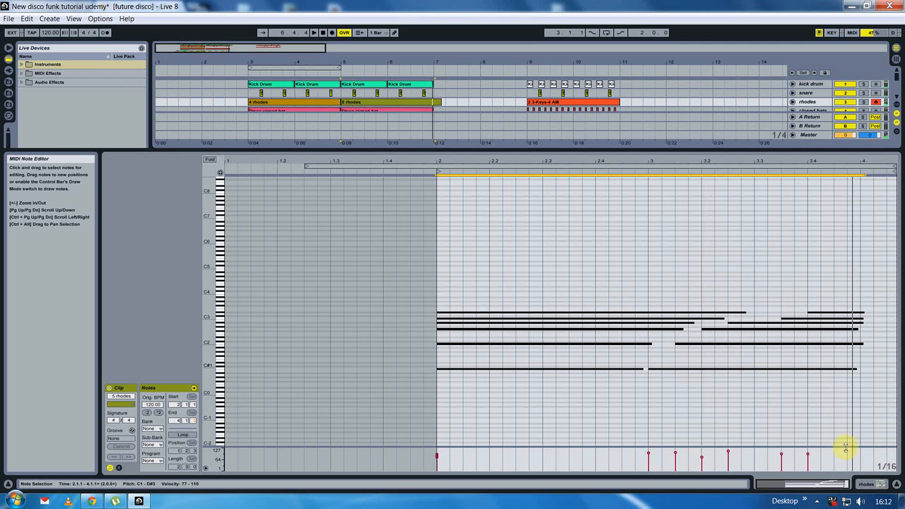
- Examine the quantized rhodes chord notes during playback and trim the clip's end to 7.1.1
mouse_move(222, 301)
mouse_down()
mouse_move(233, 279)
mouse_move(268, 320)
mouse_move(274, 255)
mouse_move(216, 308)
mouse_move(238, 295)
mouse_up()
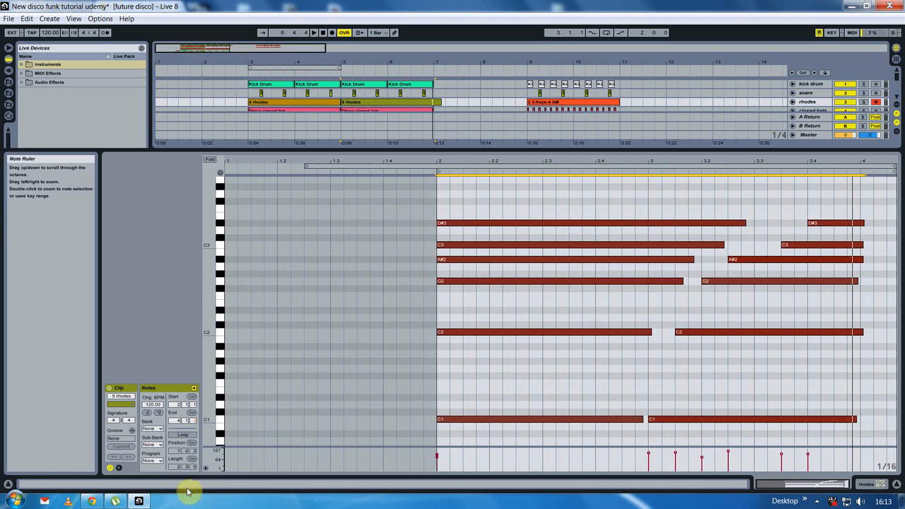
key(space)
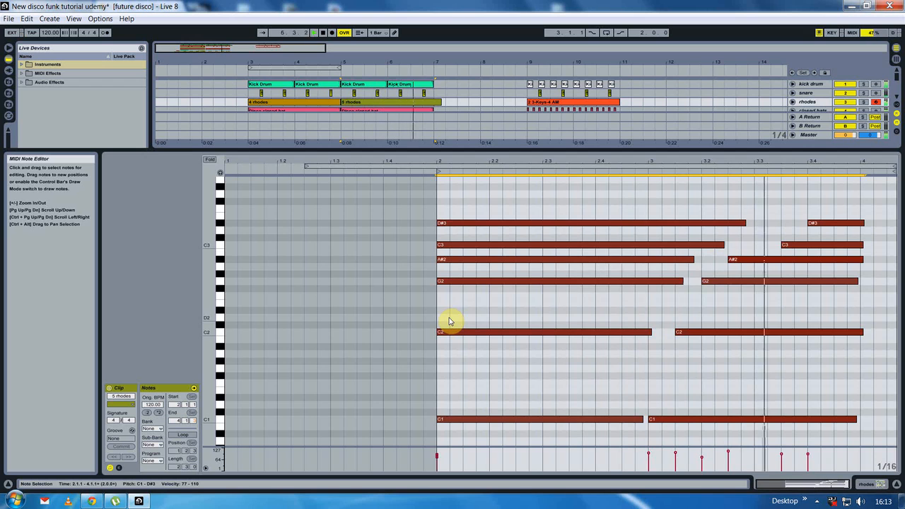
click(896, 484)
drag(440, 103, 434, 103)
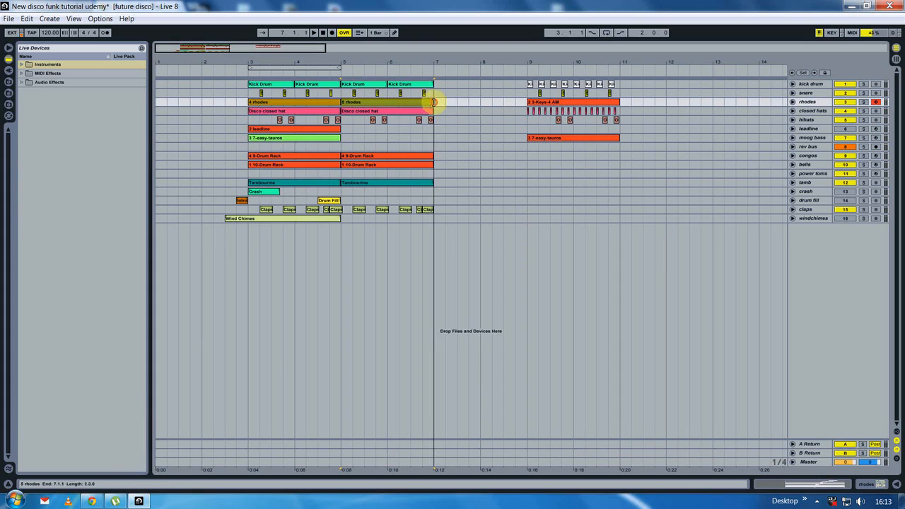
- Arm the moog bass track, record a new bass part over the arrangement and trim the new clip's start to 5.1.1
click(836, 137)
click(876, 138)
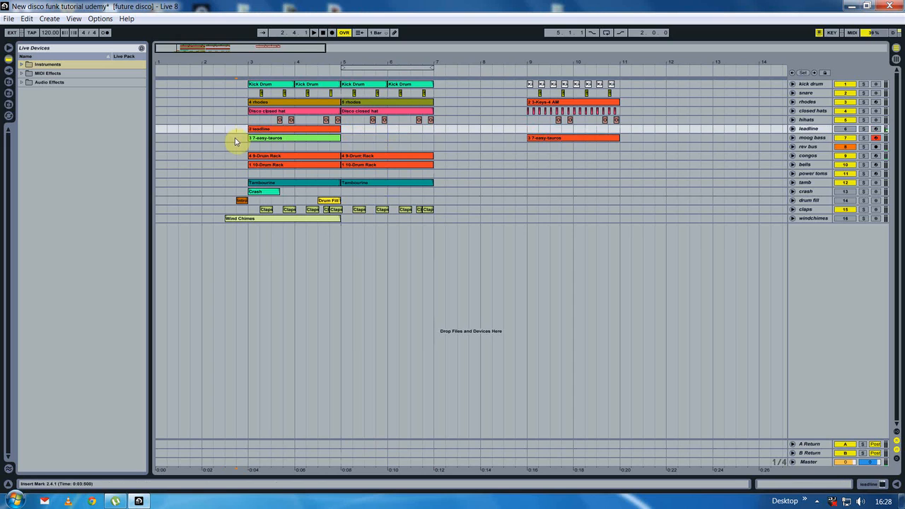
click(235, 142)
click(313, 33)
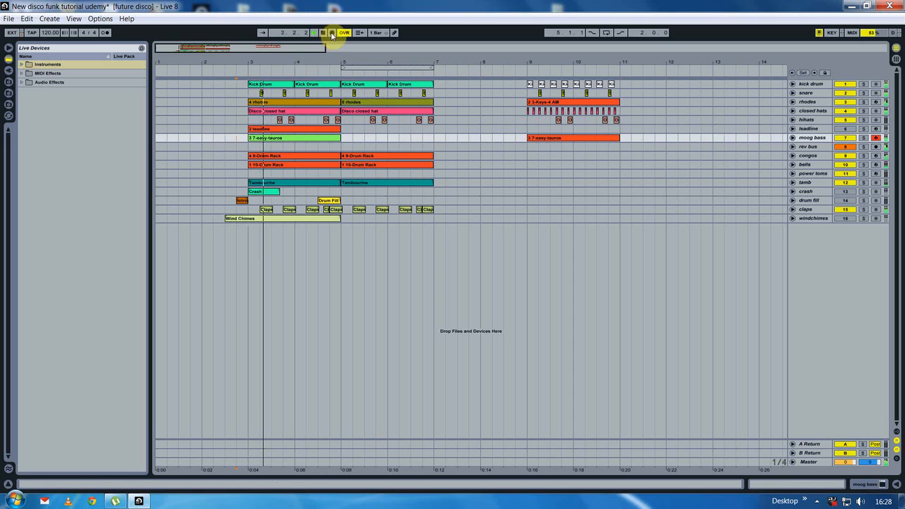
click(333, 33)
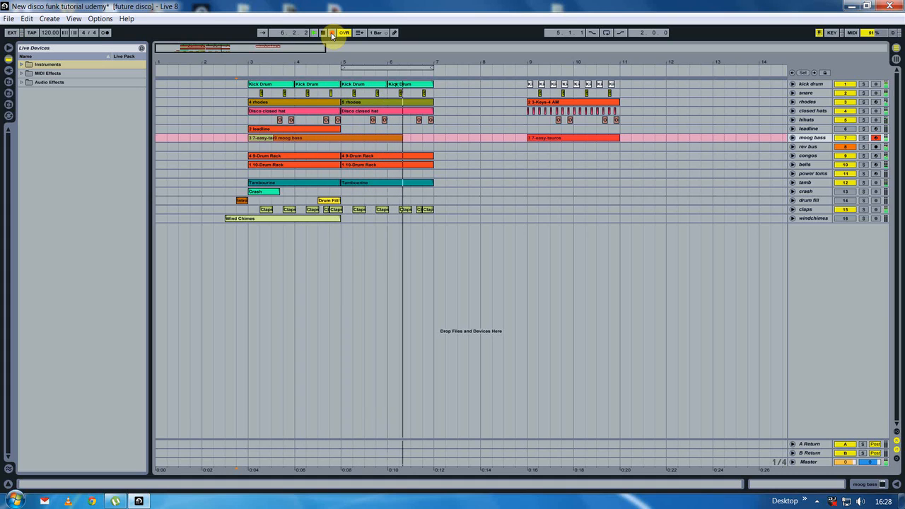
click(333, 33)
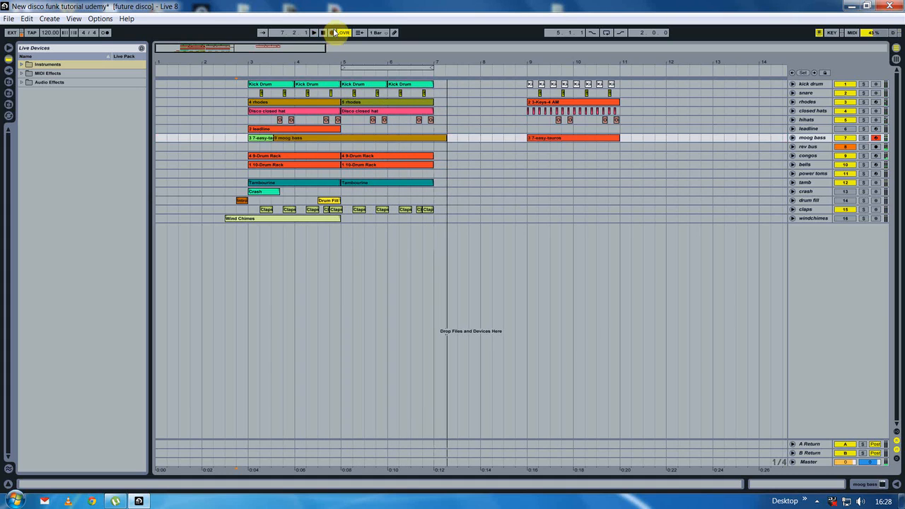
drag(278, 138, 341, 141)
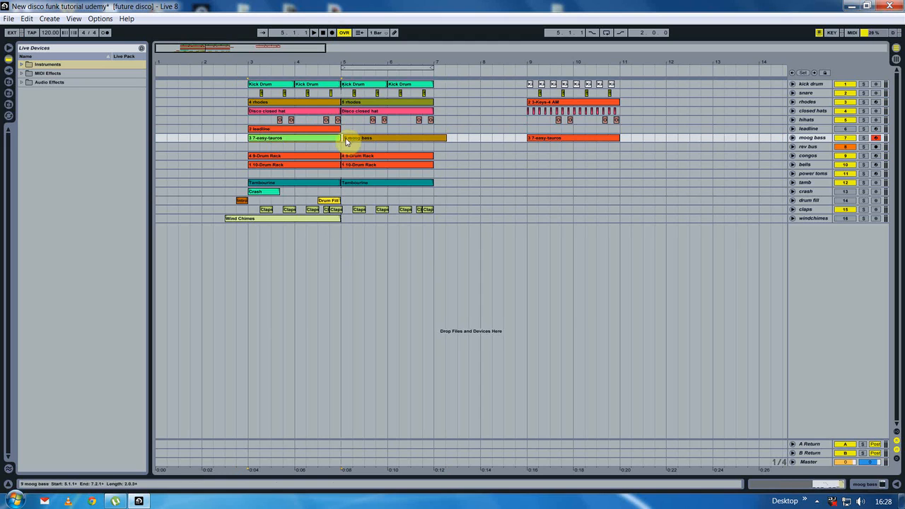
- Delete the moog bass notes lying before the new clip's start
double_click(349, 141)
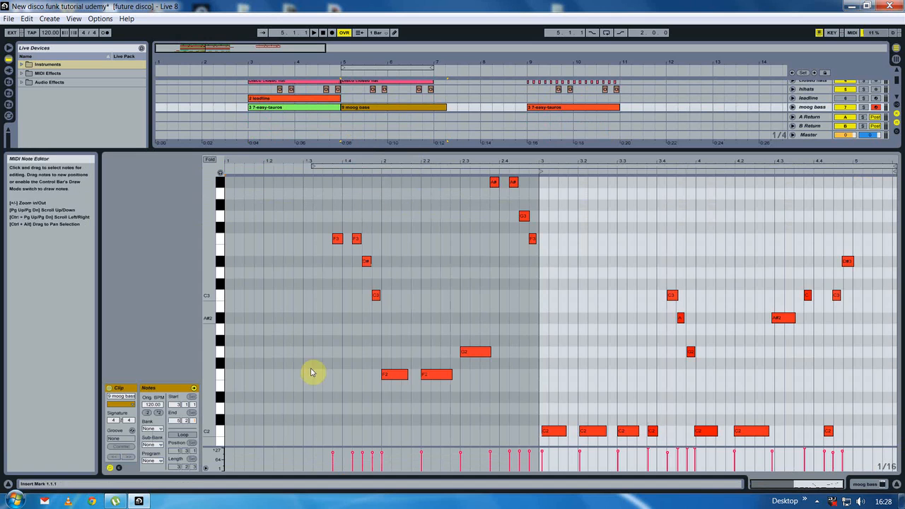
drag(216, 284, 217, 304)
drag(338, 301, 532, 212)
key(Delete)
click(511, 277)
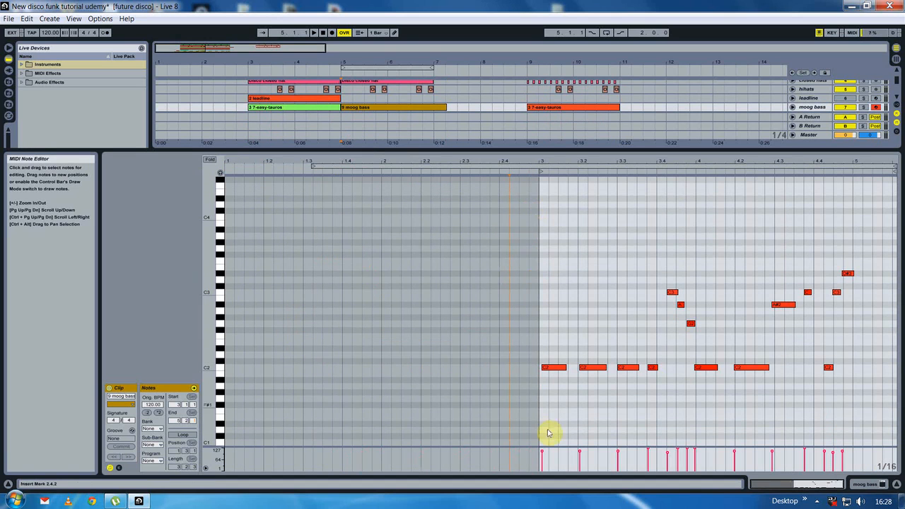
- Quantize all remaining moog bass notes, play them back and trim the clip's end to bar 7
key(ctrl+a)
click(27, 18)
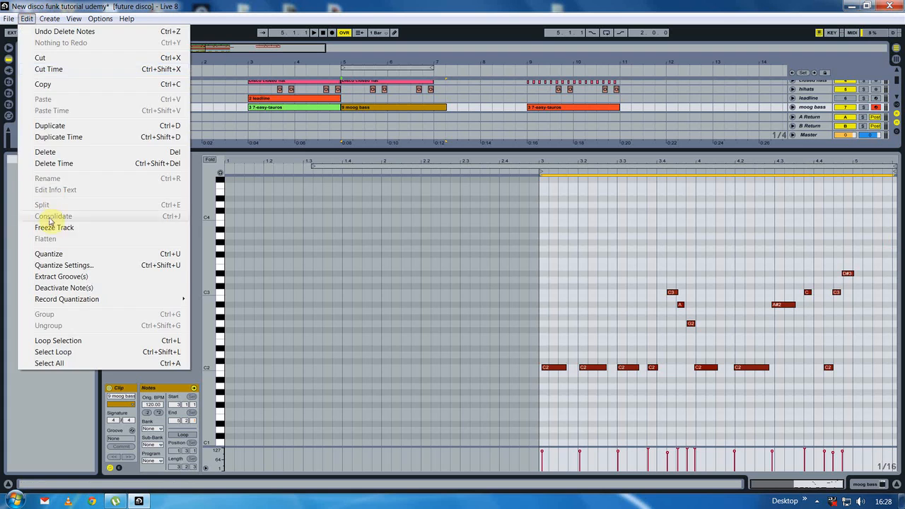
click(69, 256)
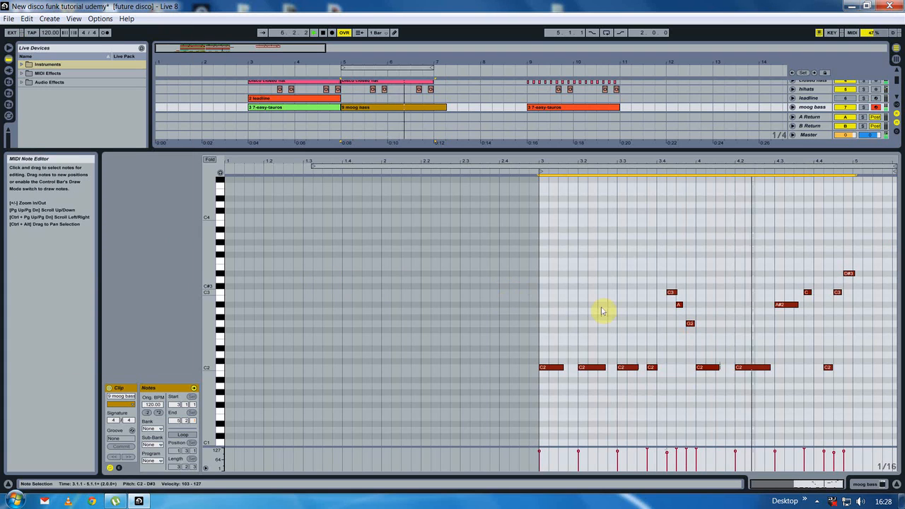
key(space)
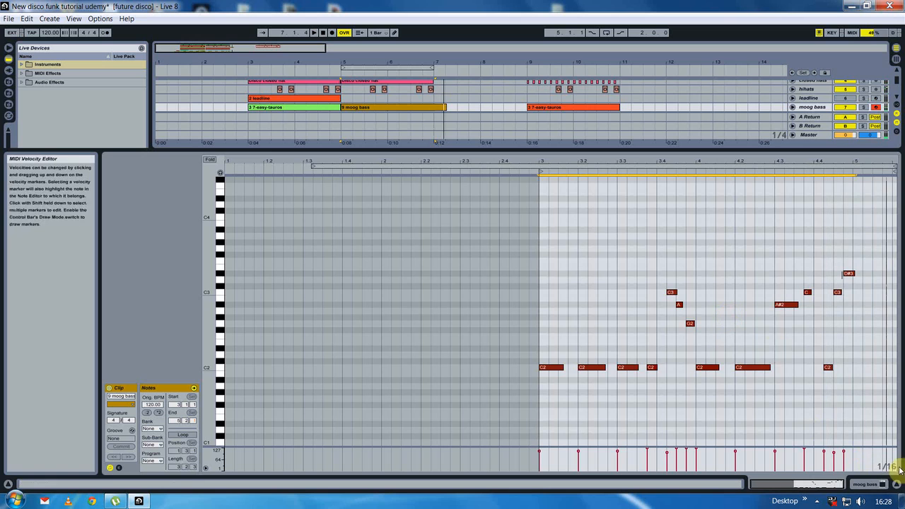
click(896, 484)
click(436, 137)
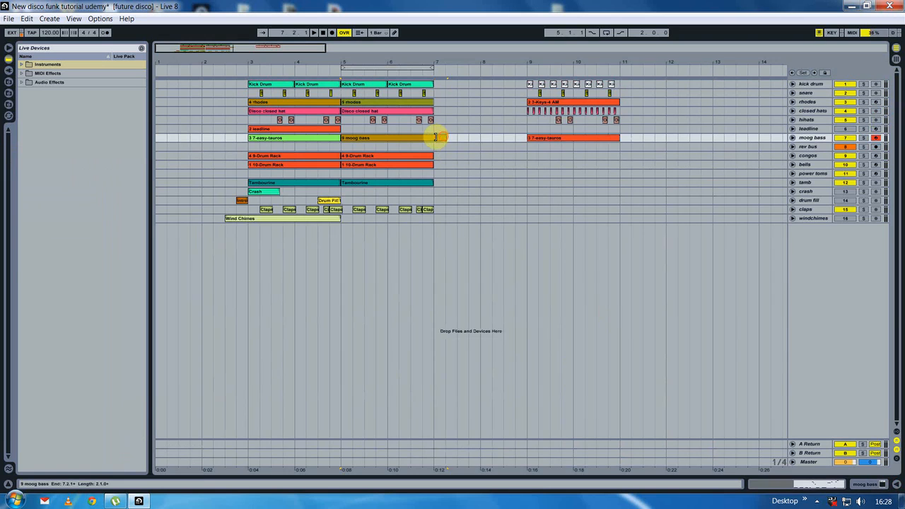
- Extend the arrangement loop to start at 3.1.1 with a length of 4 bars and turn looping on
drag(341, 68, 248, 80)
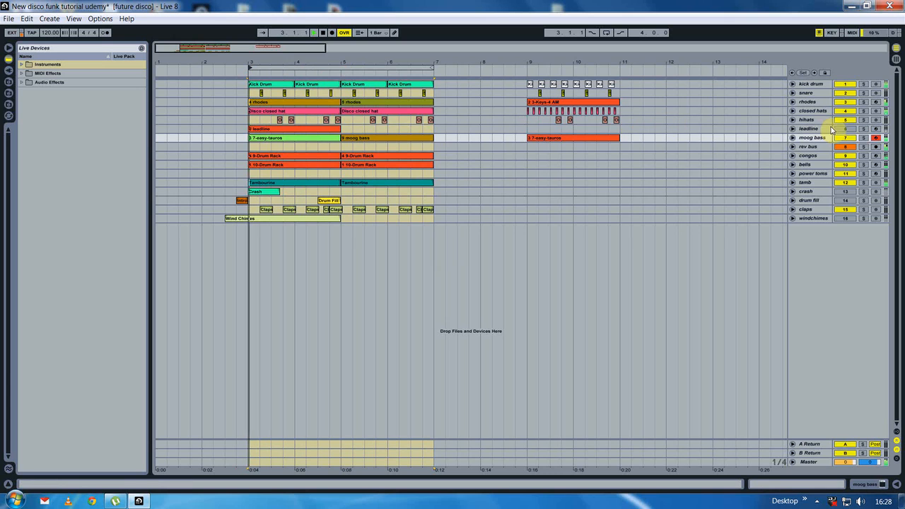
click(605, 32)
click(600, 106)
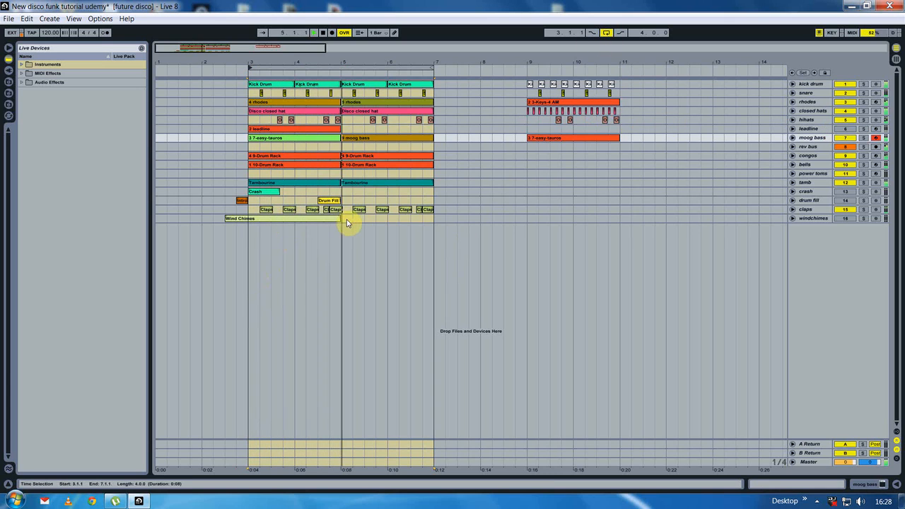
- In the second moog bass clip, lower the velocities of the C2 notes at 3.3.4 and 4.1.1 and raise the A#2 note at 4.3.1 to C3
click(343, 227)
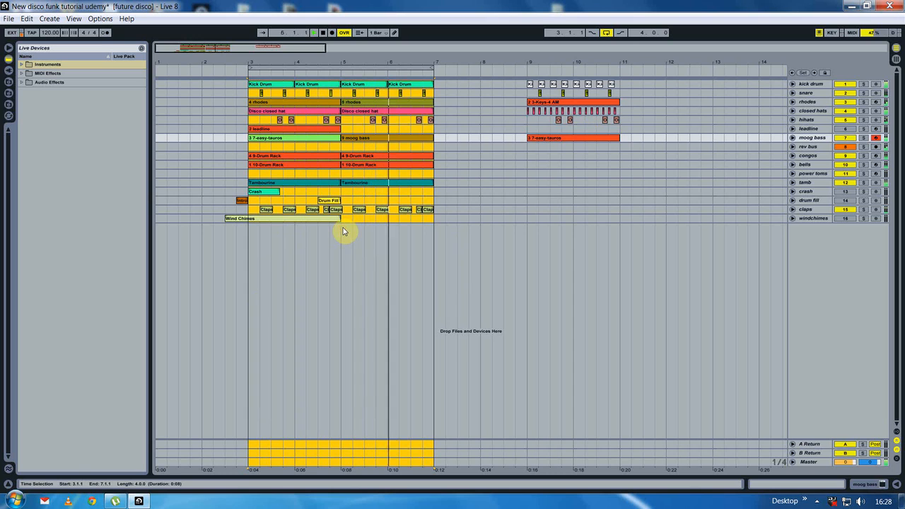
click(343, 230)
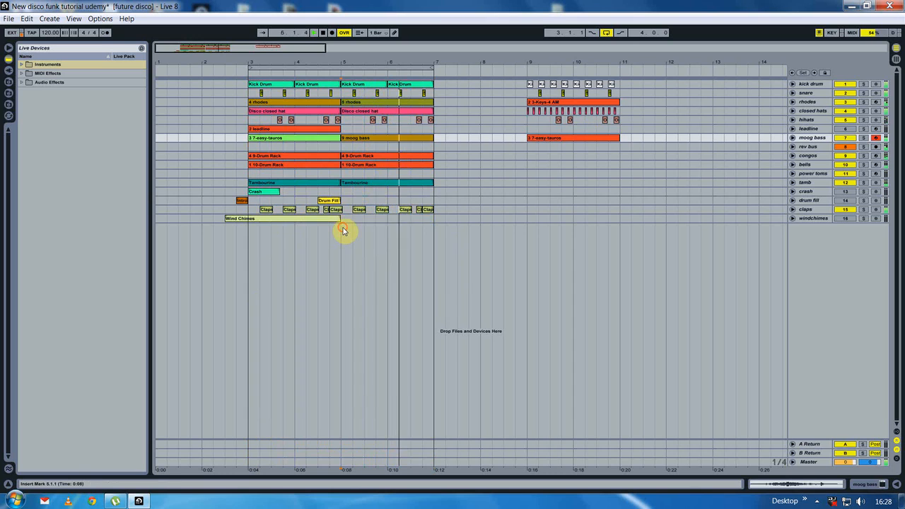
double_click(385, 138)
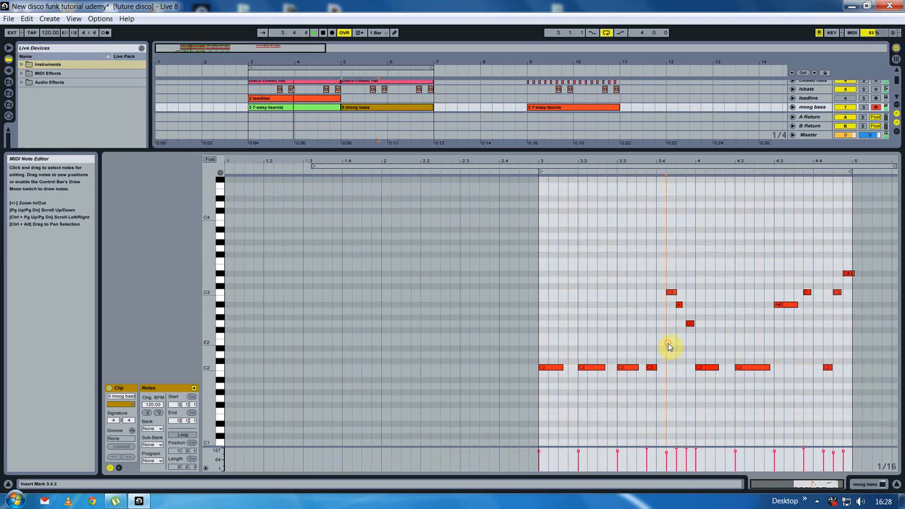
drag(711, 162, 714, 222)
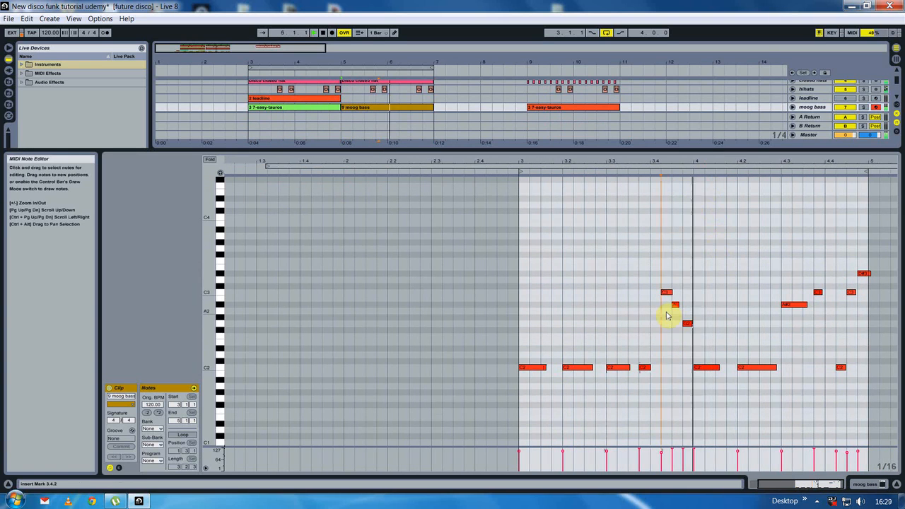
click(677, 304)
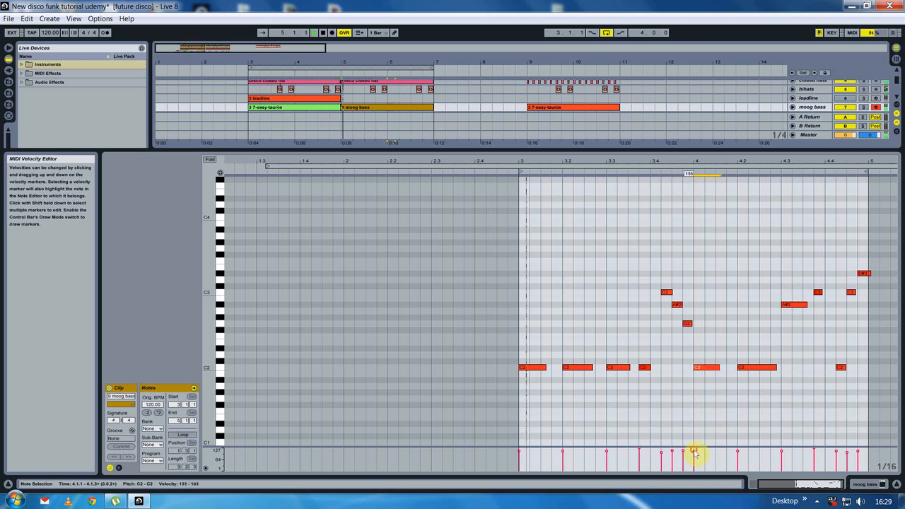
click(639, 450)
drag(639, 449, 639, 452)
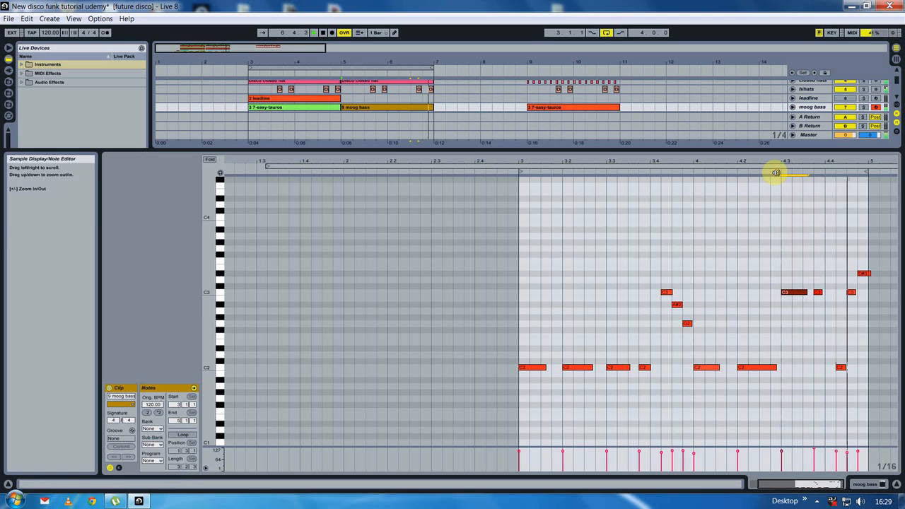
click(818, 291)
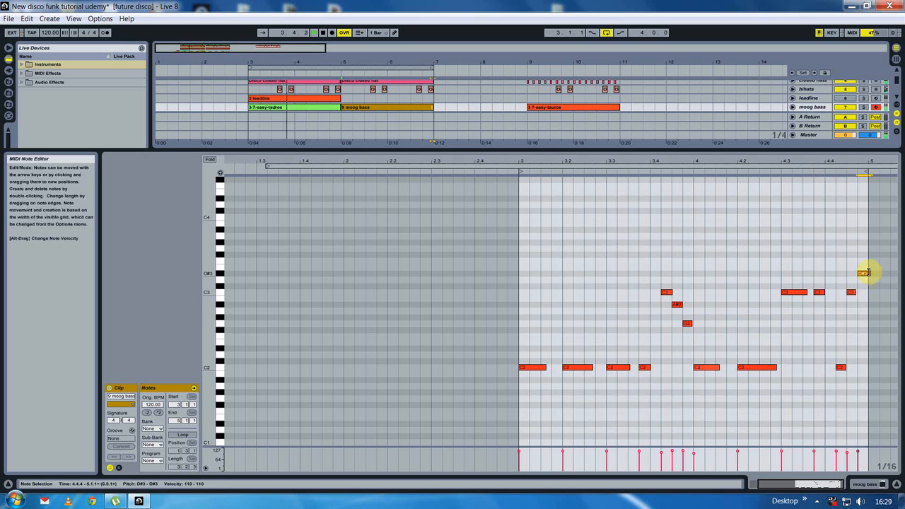
click(895, 485)
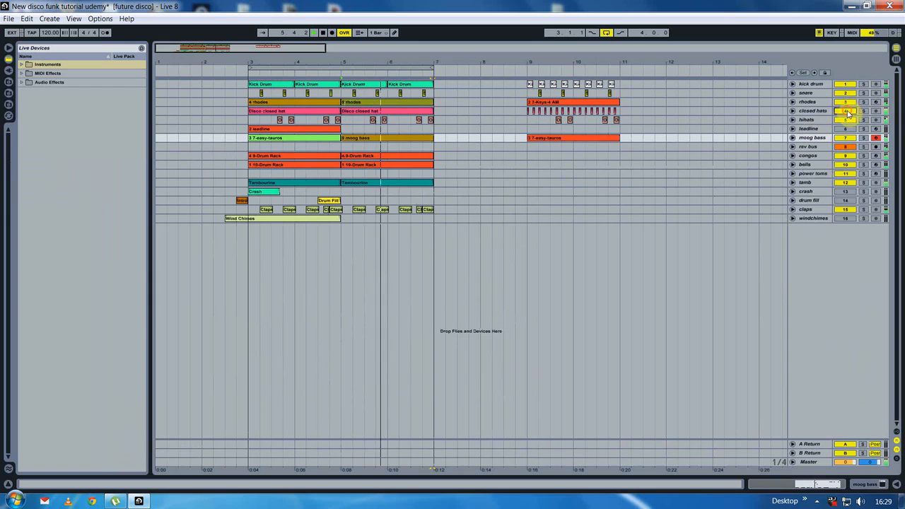
- Mute the closed hats, hihats, tamb, congos, bells, claps, snare and kick drum tracks one after another during playback
click(844, 183)
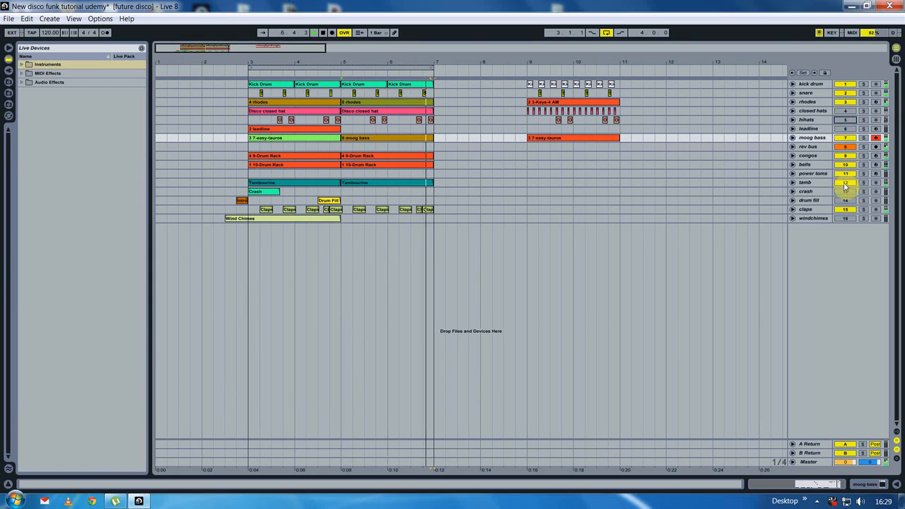
click(845, 156)
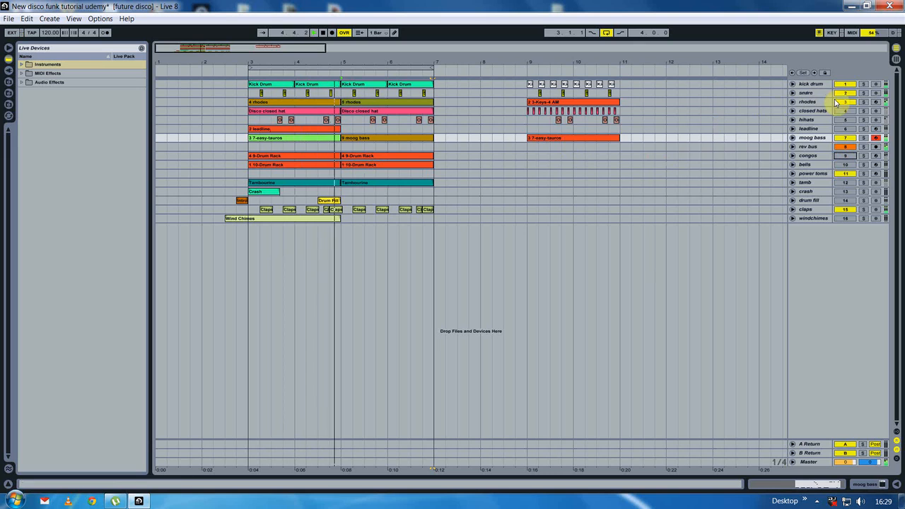
click(846, 210)
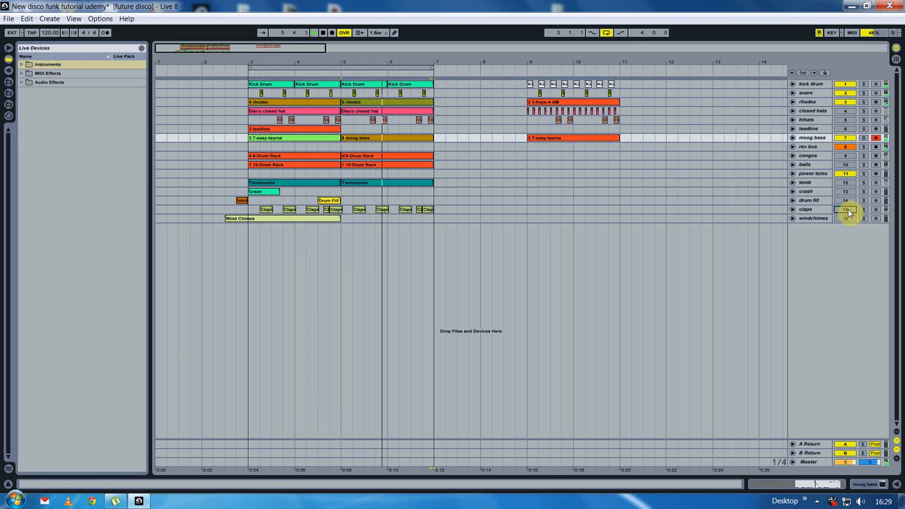
click(844, 93)
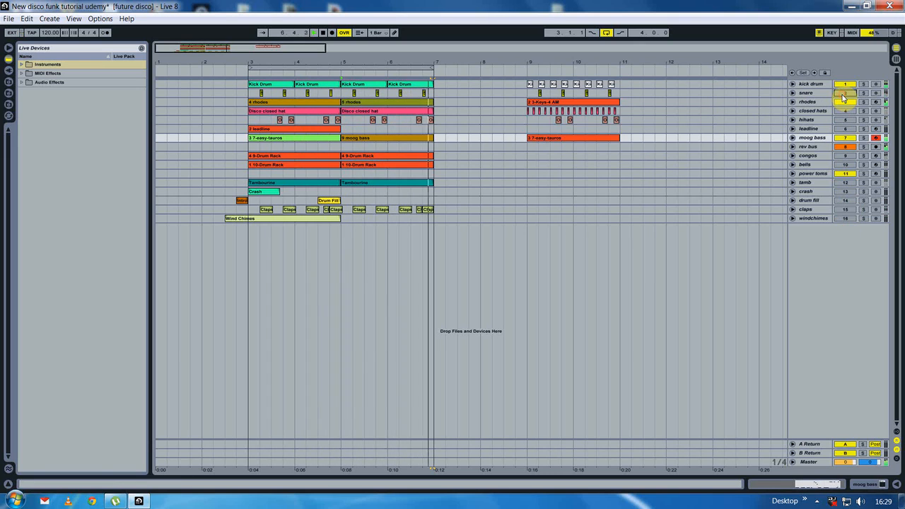
click(844, 84)
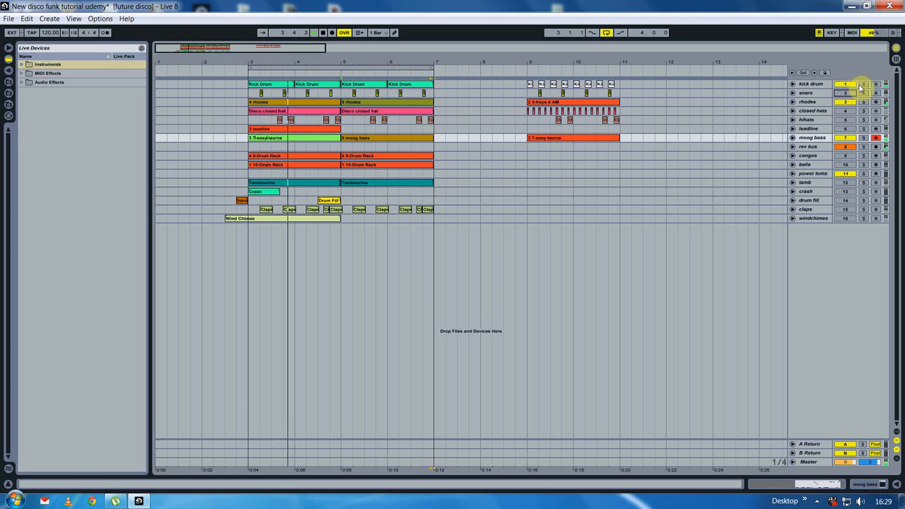
click(844, 84)
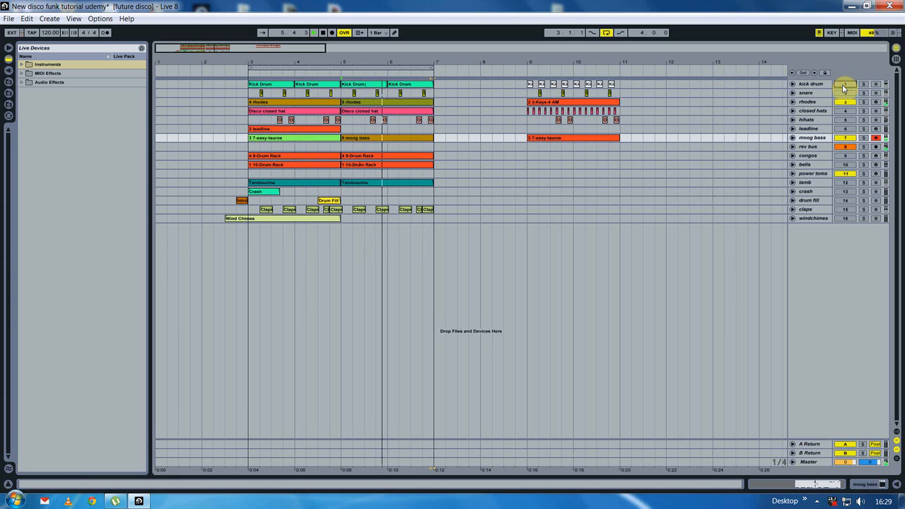
- Unmute the kick drum, snare, hats, congos, bells, tamb and claps tracks and activate the leadline track
click(843, 93)
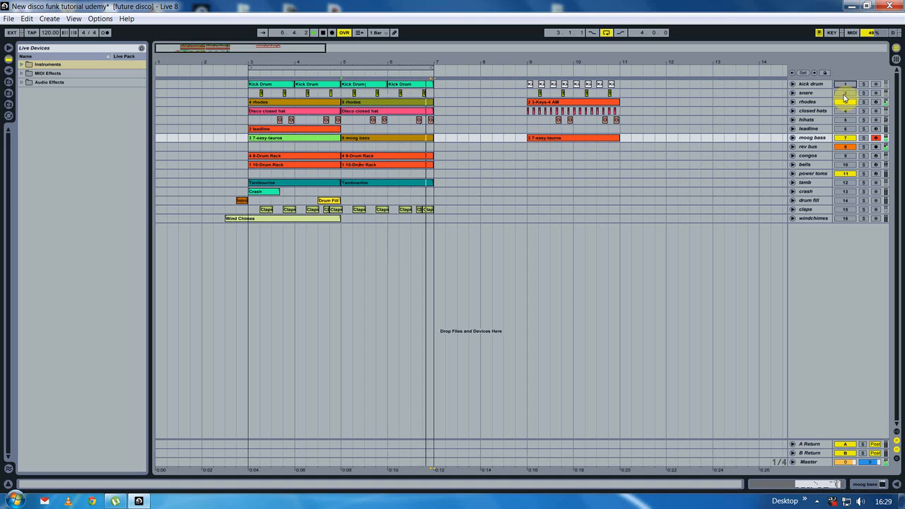
click(845, 86)
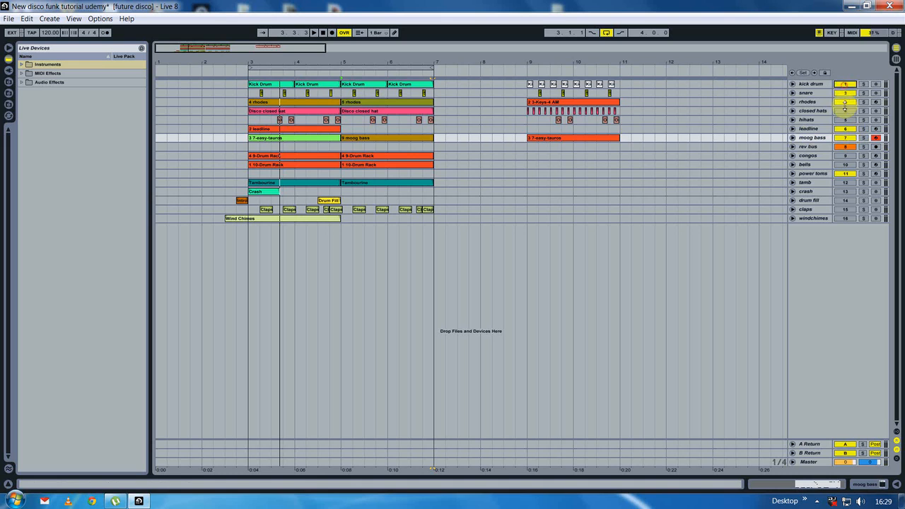
click(845, 111)
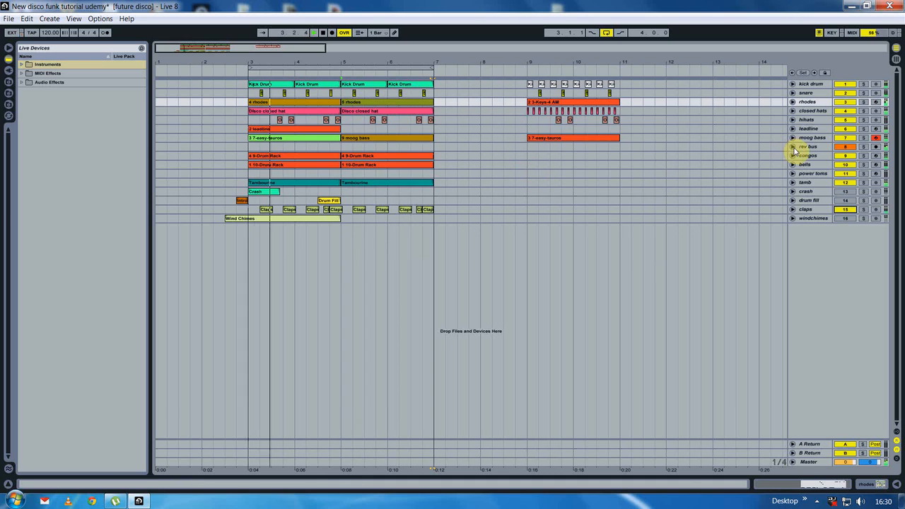
- Arm the leadline track, record a new lead part with looping off and trim the new clip to run from 5.1.1 to bar 7
click(877, 130)
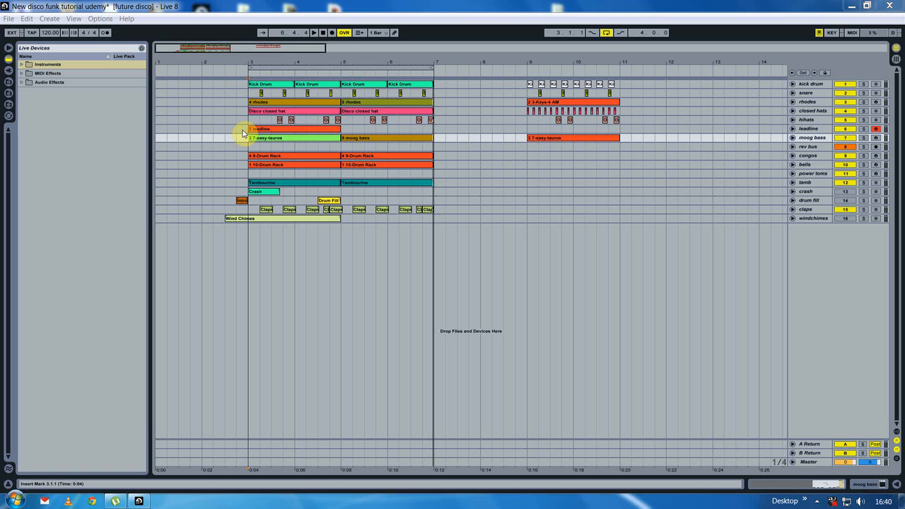
click(248, 129)
click(314, 33)
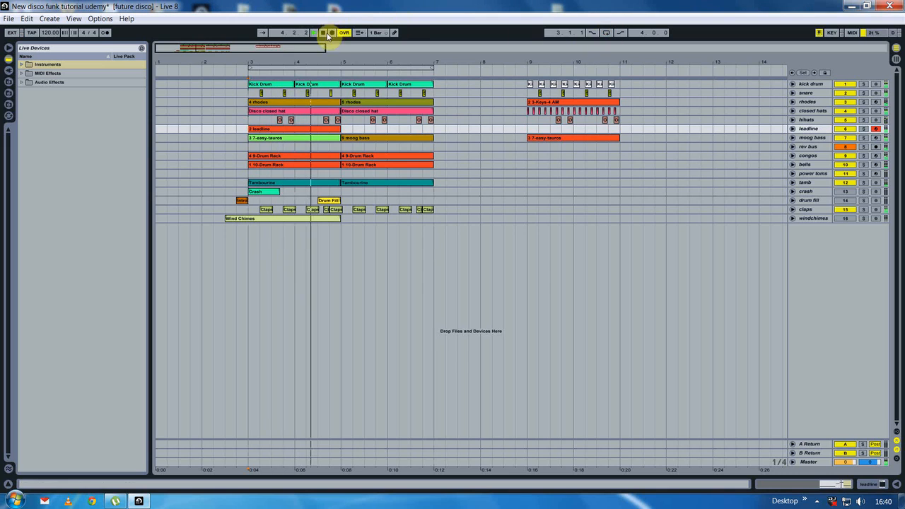
click(331, 32)
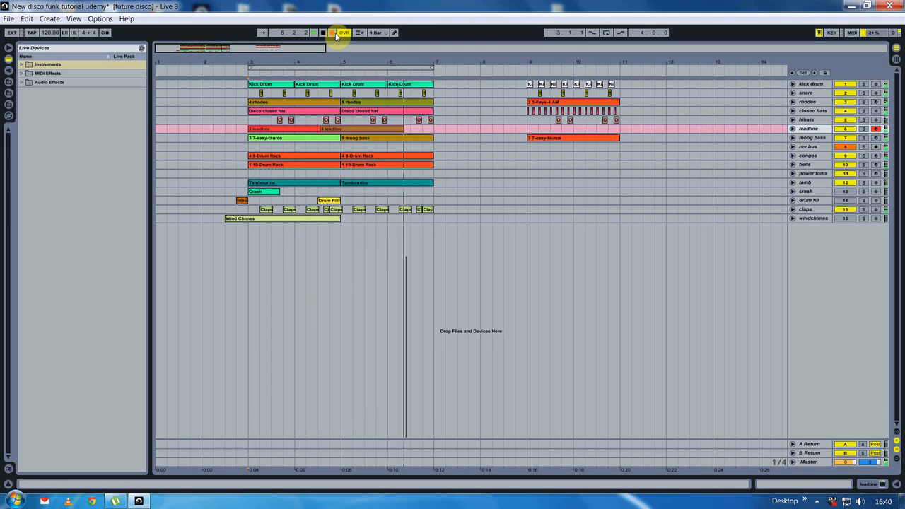
key(space)
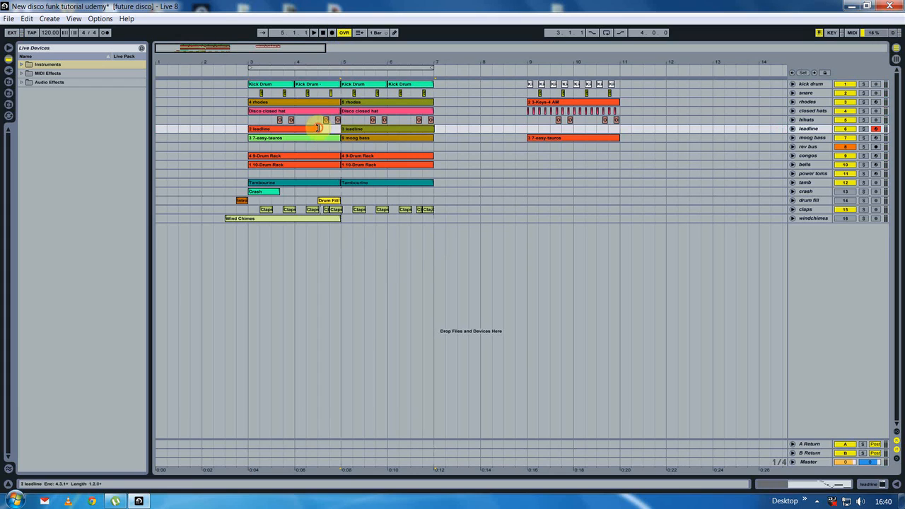
- Quantize all notes in the new leadline clip and play it back with the leadline track soloed
double_click(371, 129)
scroll(477, 339, up, 3)
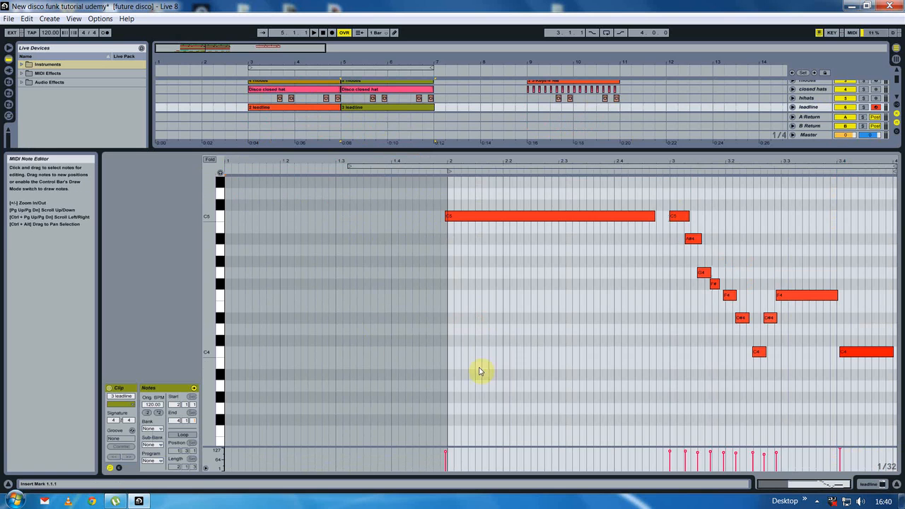
click(26, 19)
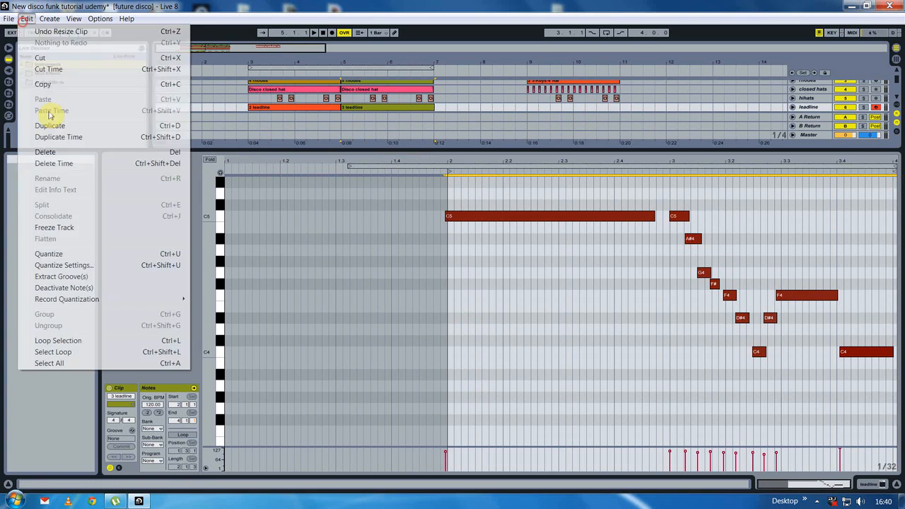
click(50, 253)
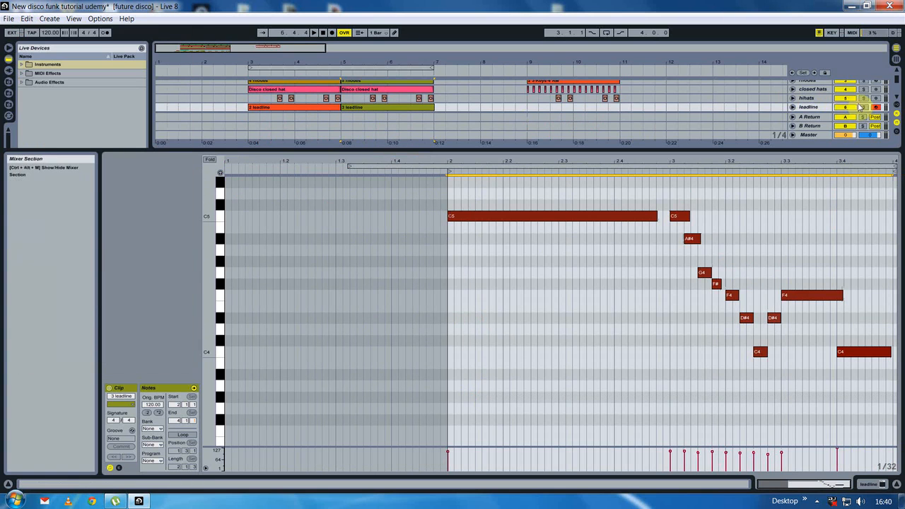
click(863, 107)
key(space)
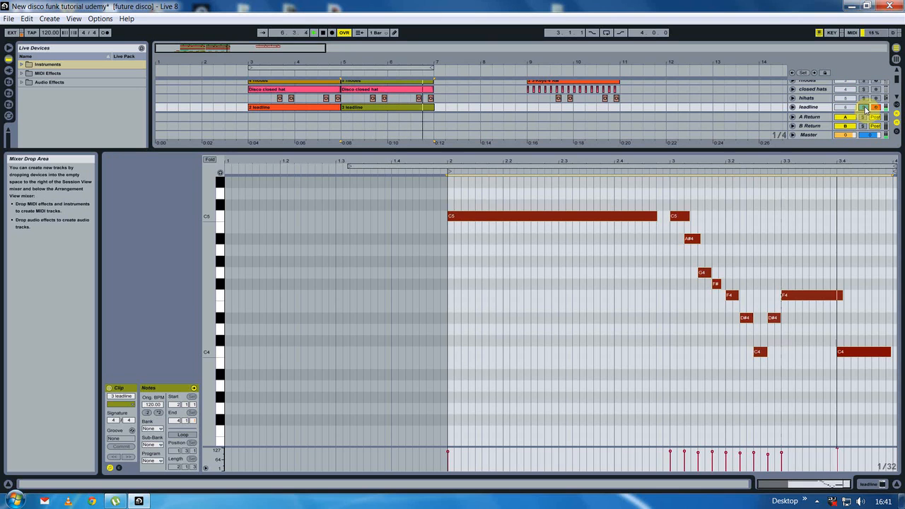
- Shorten the arrangement loop to 2 bars starting at 5.1.1, turn looping on and play the soloed leadline and rhodes
click(895, 484)
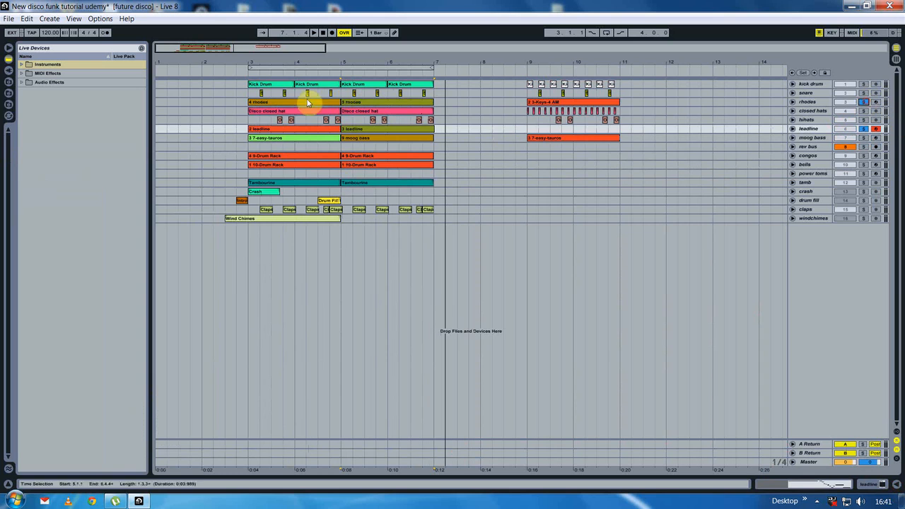
drag(248, 68, 342, 70)
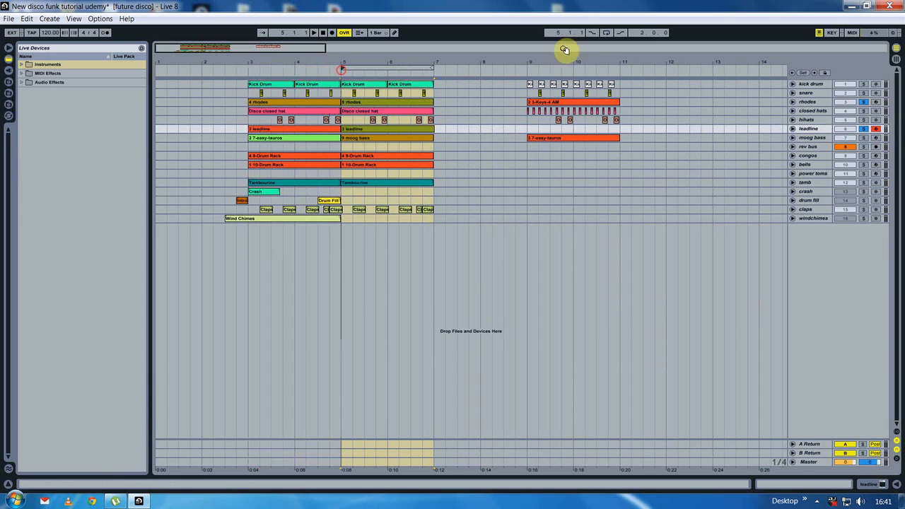
click(605, 34)
key(space)
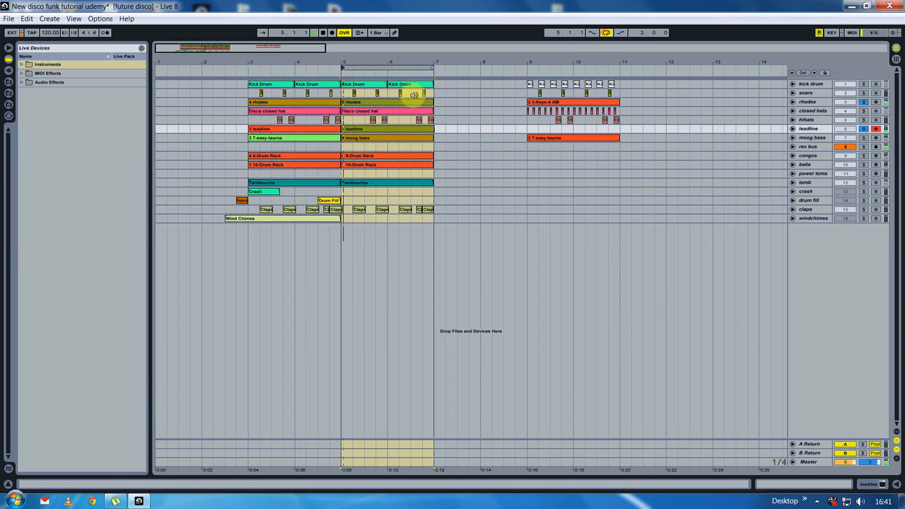
- Open the new leadline clip's notes and slow the song tempo to 101 BPM, stopping playback
double_click(392, 129)
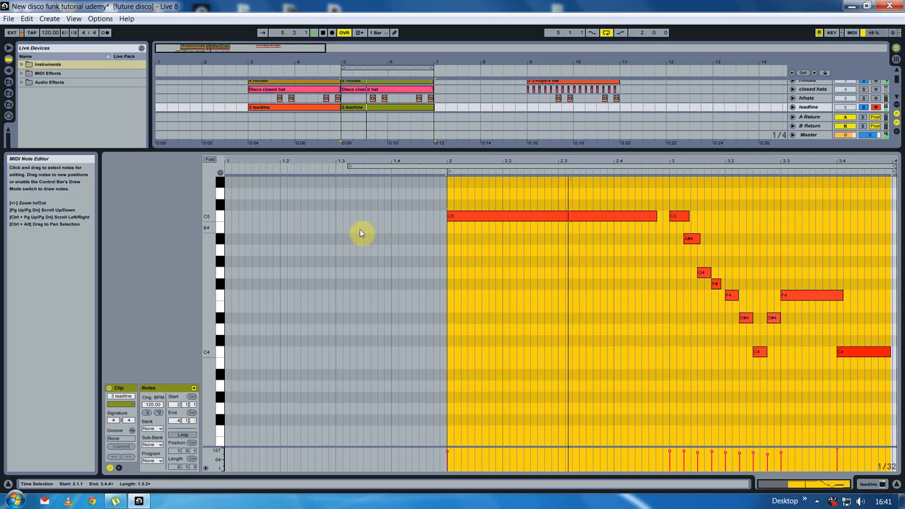
click(51, 33)
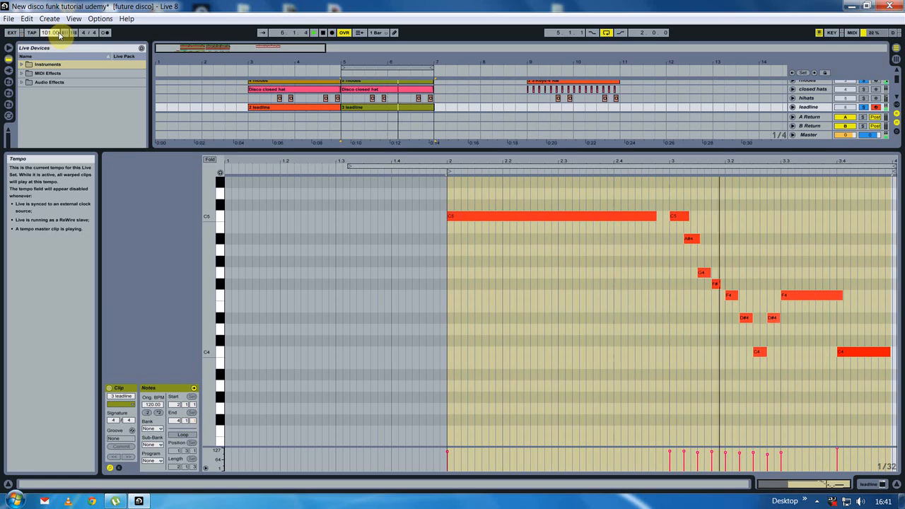
key(space)
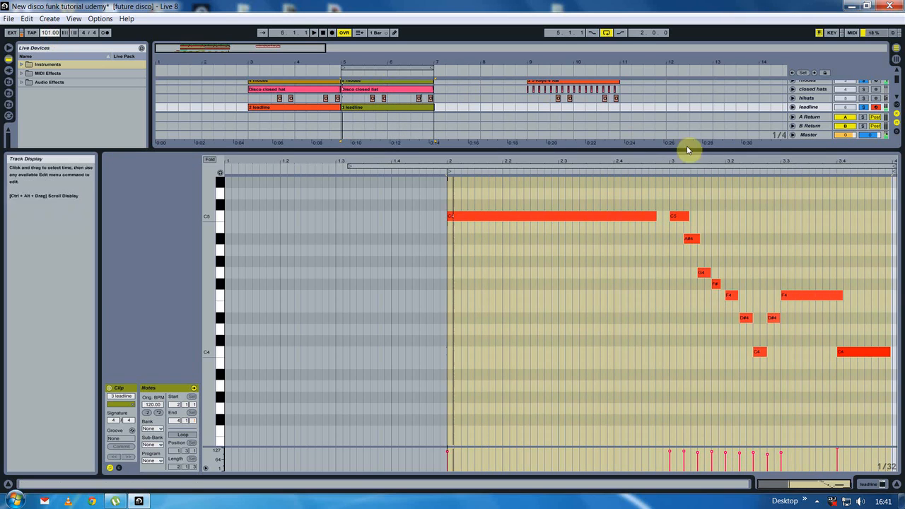
drag(732, 161, 671, 161)
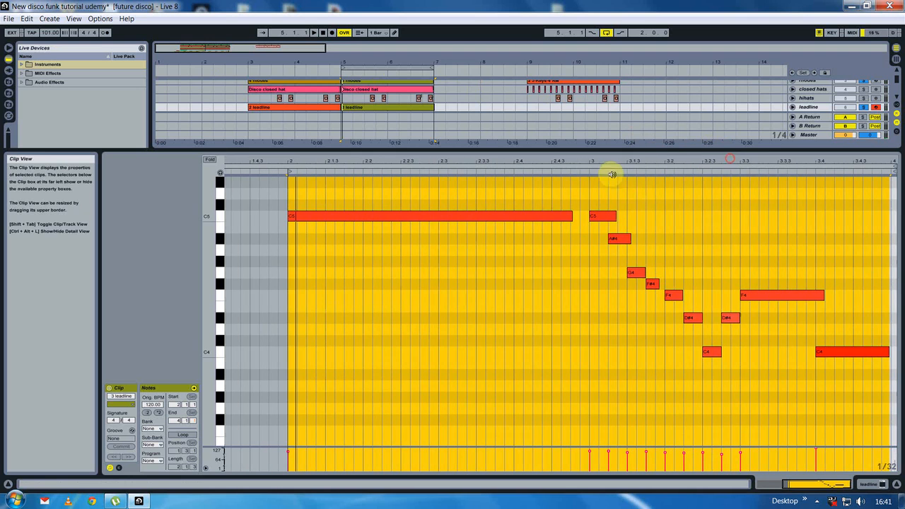
- Solo only the leadline track, play its new clip through and close the note editor
click(863, 107)
key(space)
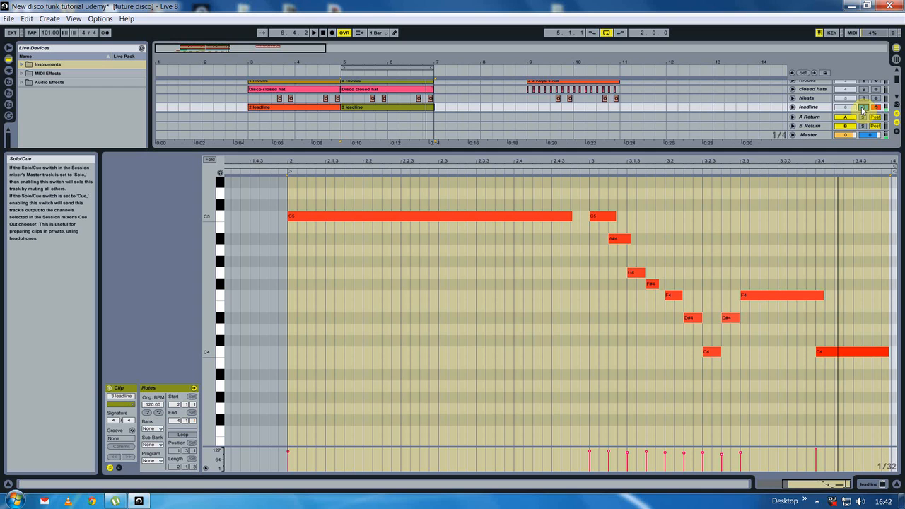
click(862, 107)
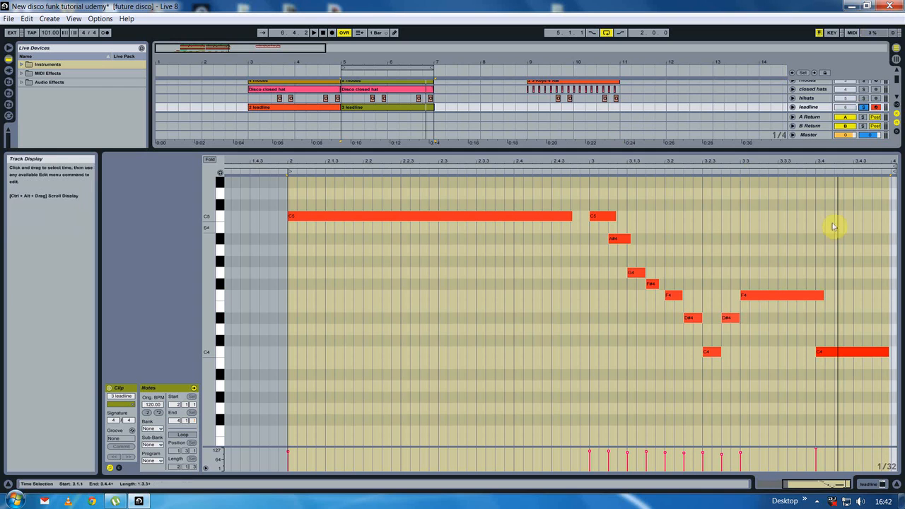
click(897, 484)
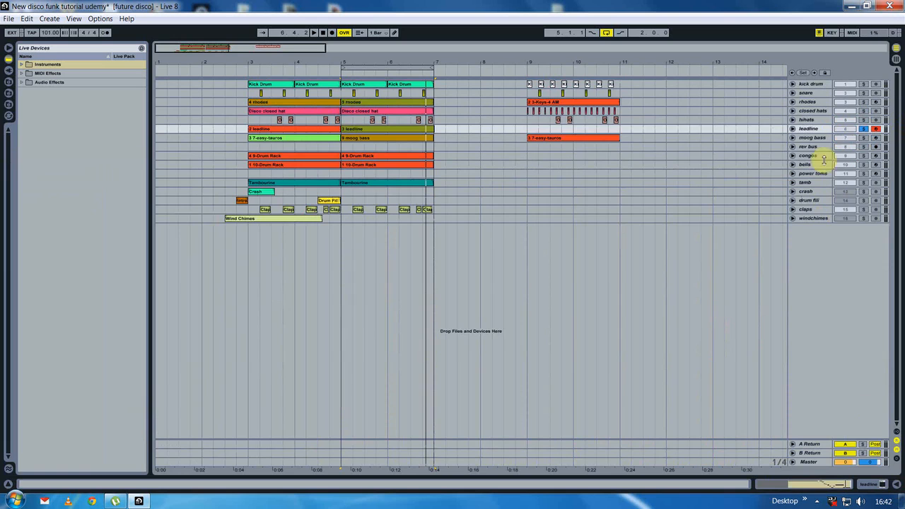
- Solo the rhodes together with the leadline and set the song tempo to 120 BPM
click(863, 92)
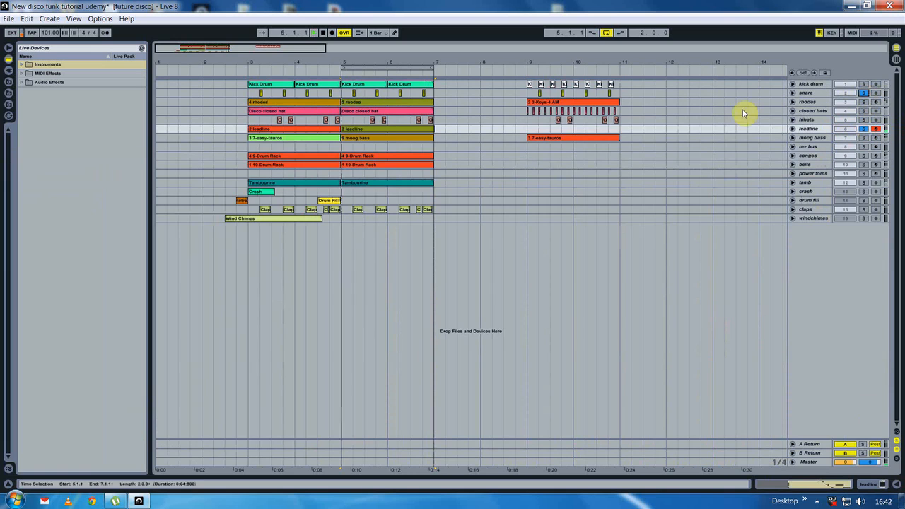
click(862, 92)
click(862, 102)
drag(51, 33, 51, 18)
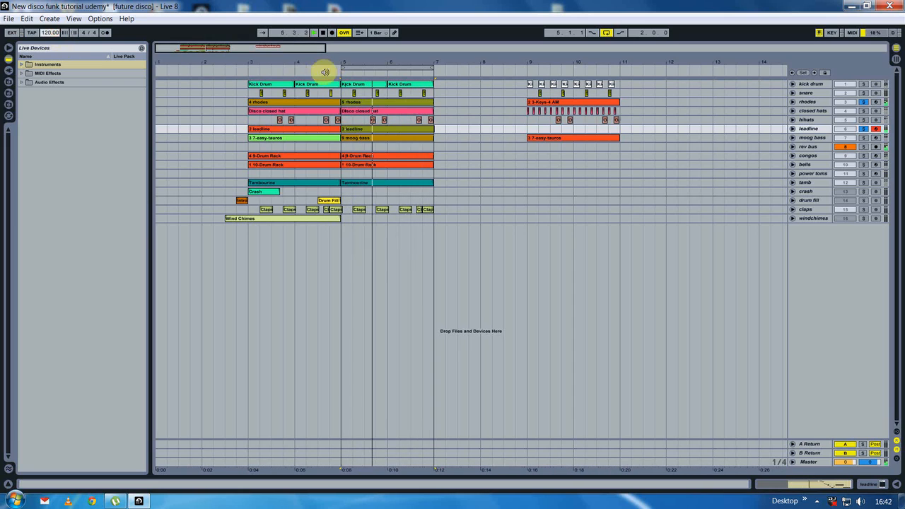
- Extend the loop to four bars starting at 3.1.1 and add the moog bass, kick, snare, closed hats and hihats to the solo
drag(341, 67, 250, 69)
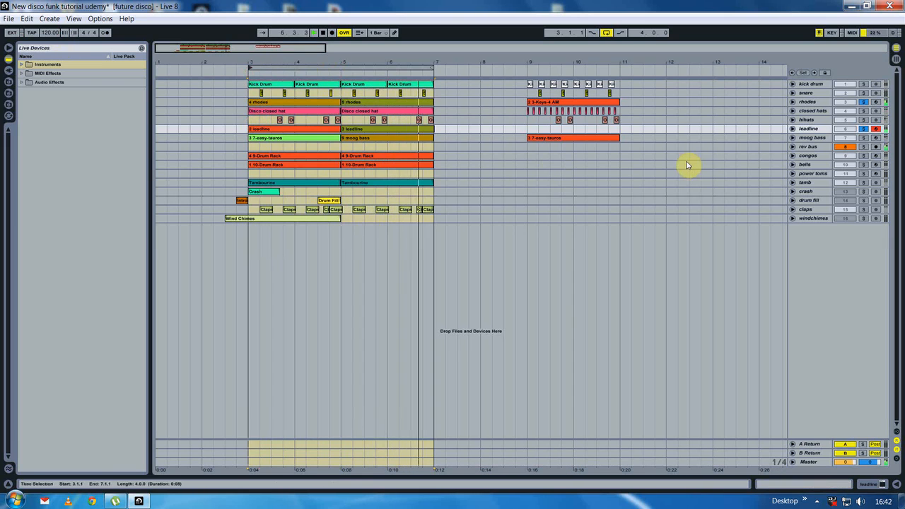
ctrl+click(865, 138)
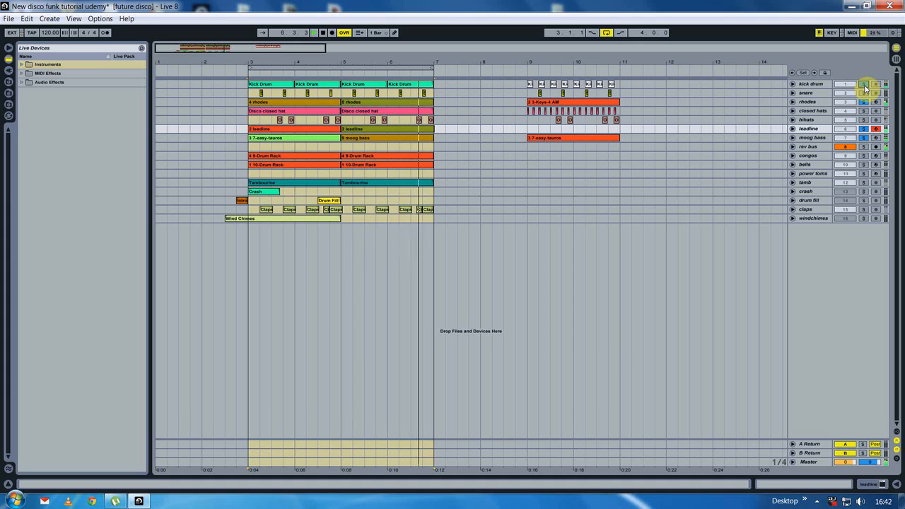
click(864, 93)
click(862, 112)
click(862, 120)
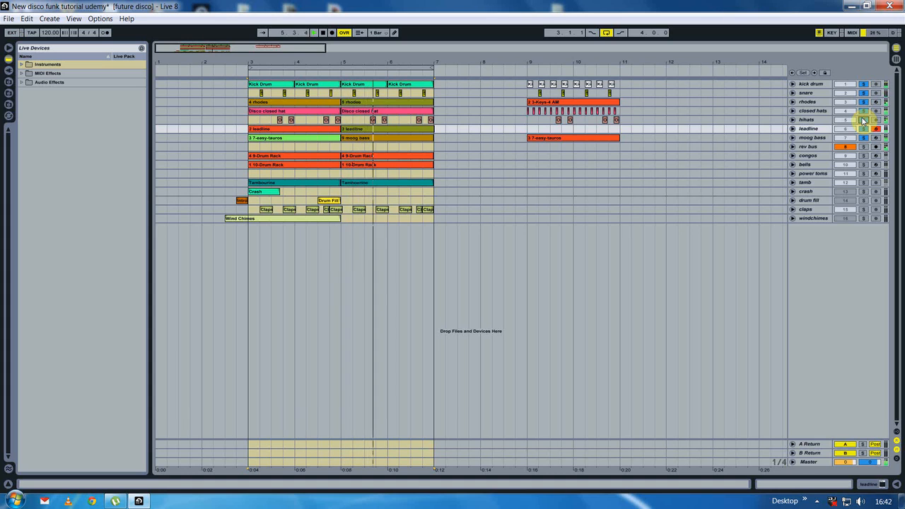
- Clear all track solos and play the full arrangement from 3.1.1
click(862, 101)
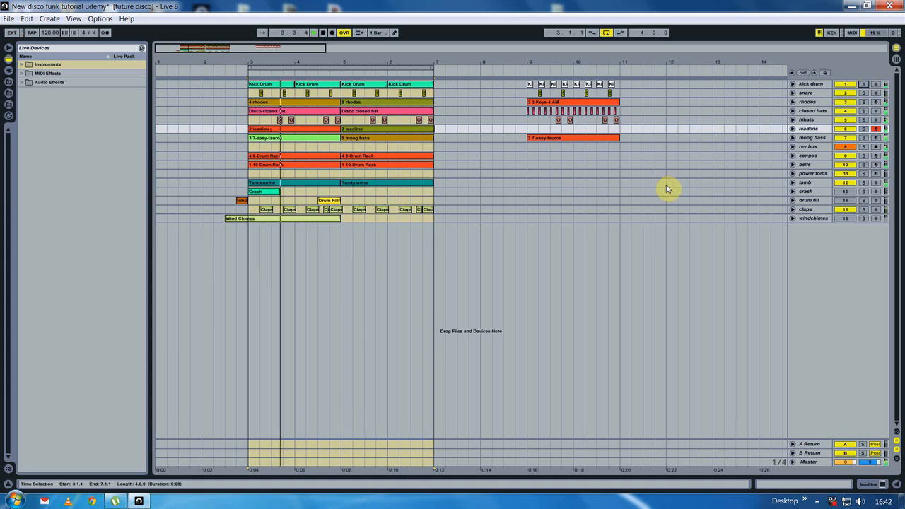
click(246, 131)
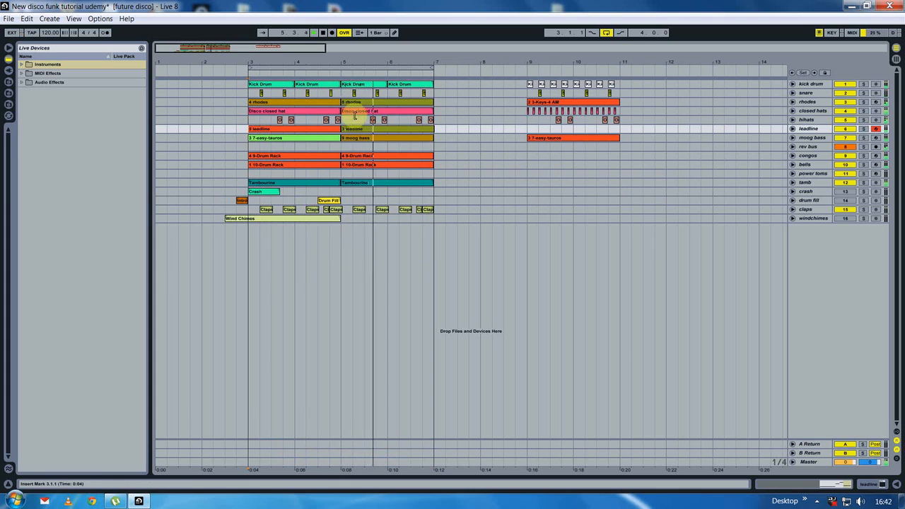
click(605, 34)
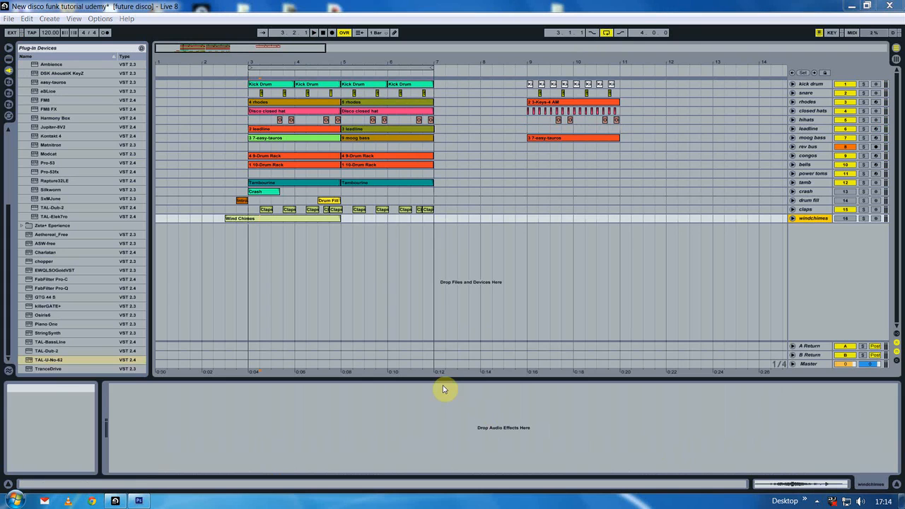
- Add the TAL-U-No-62 synth on a new MIDI track and load its Funky Lead preset
click(244, 239)
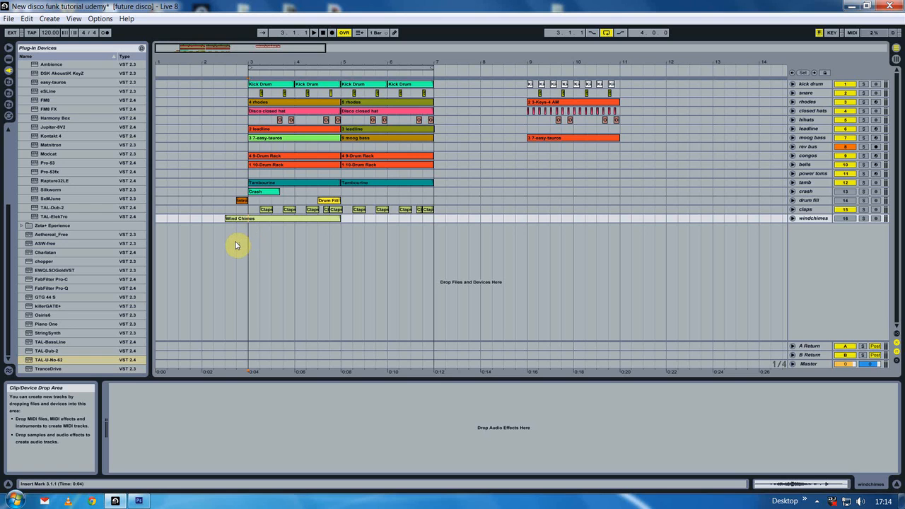
drag(46, 360, 265, 252)
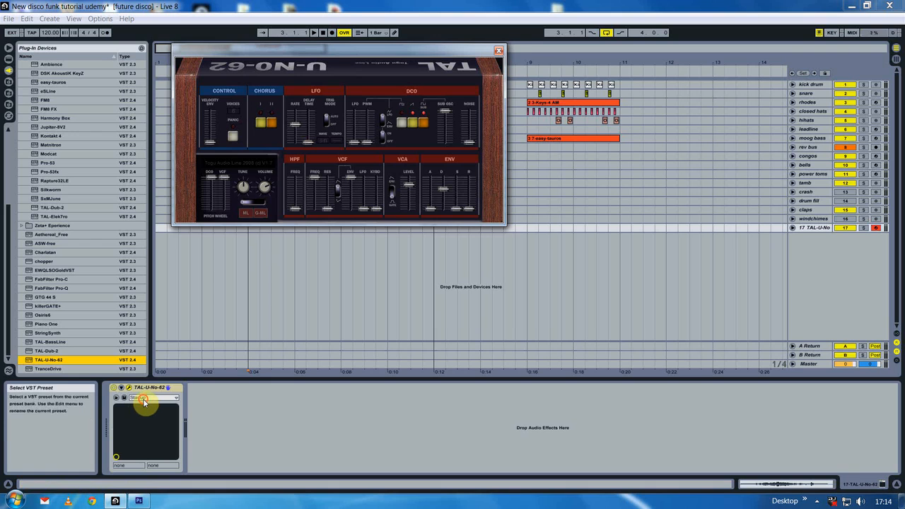
click(145, 398)
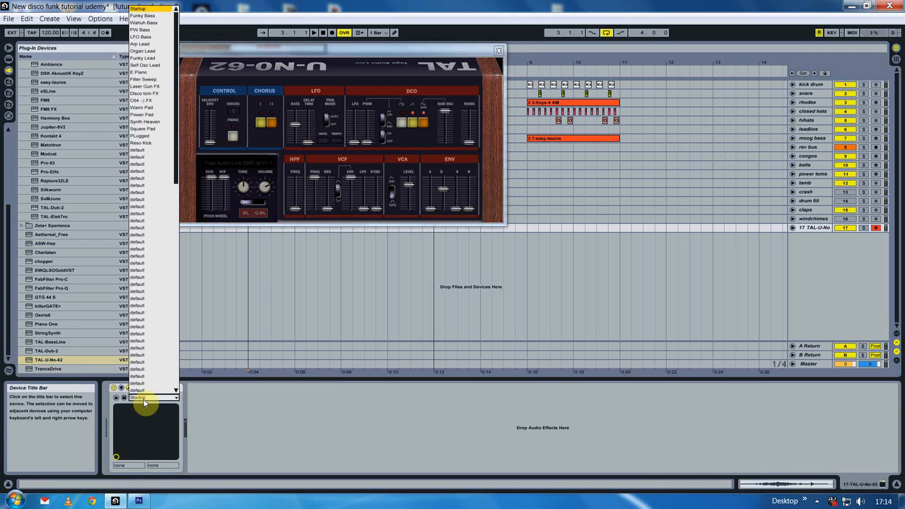
click(141, 58)
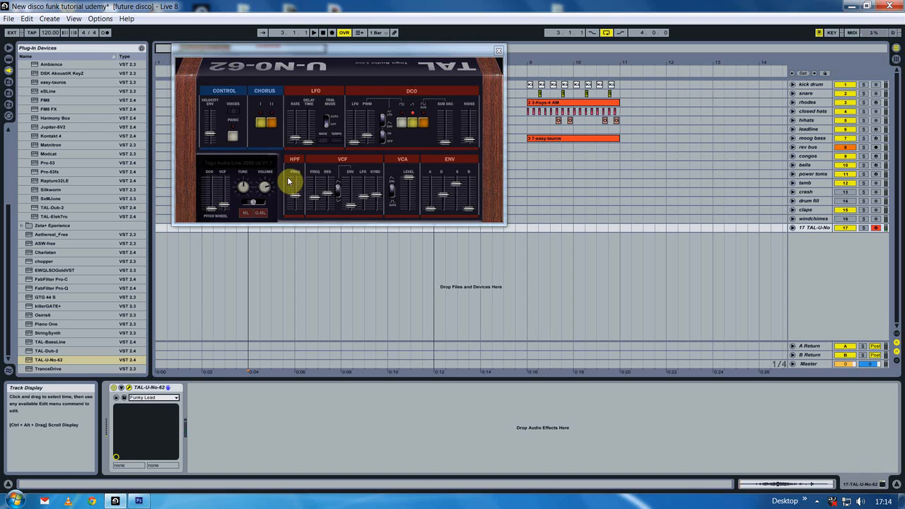
- Turn on the synth's chorus II, raise the LFO rate, LFO delay time and DCO LFO amount, and close its window
click(272, 124)
drag(297, 139, 298, 129)
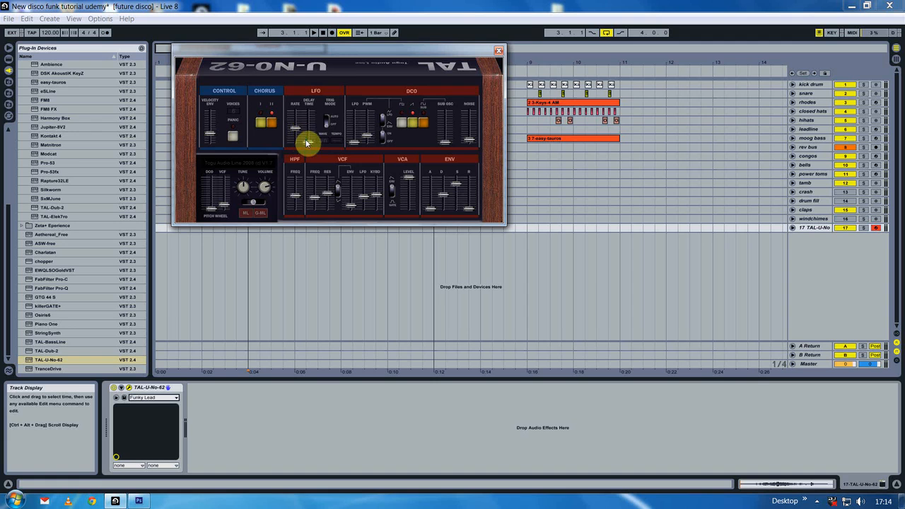
drag(308, 138, 309, 137)
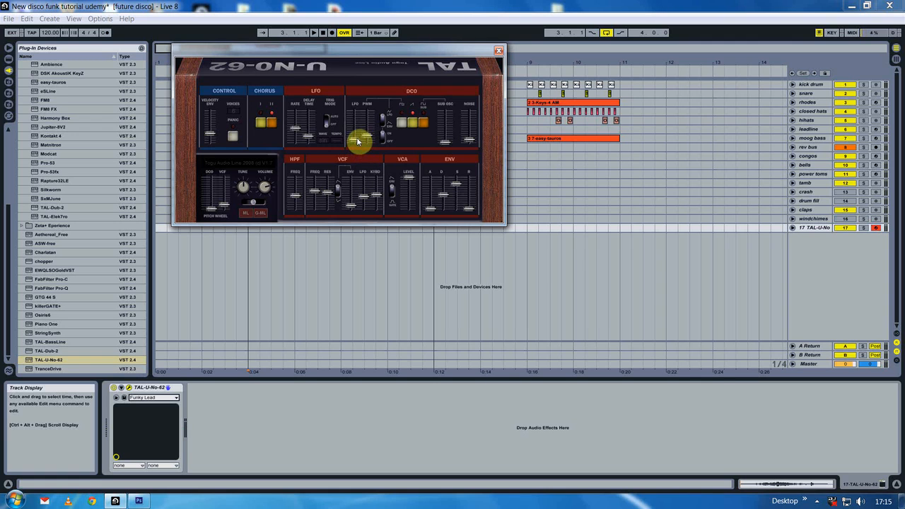
drag(357, 134, 358, 130)
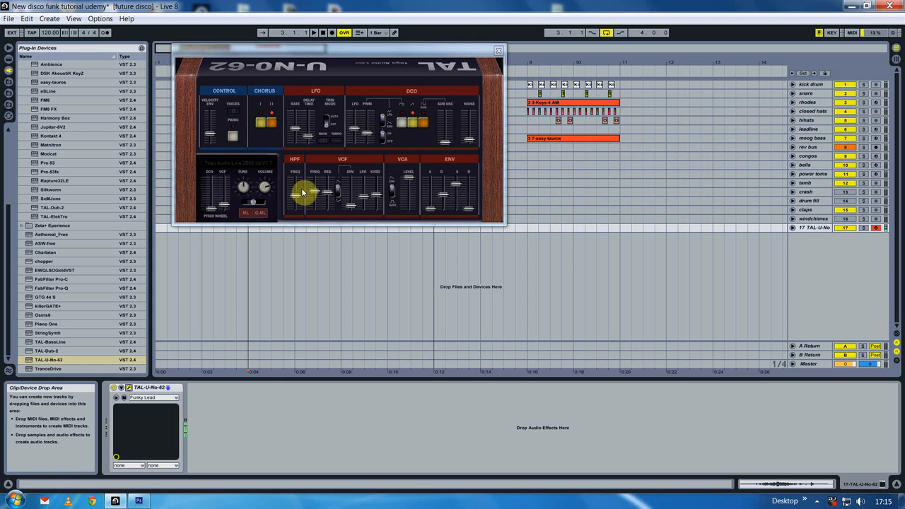
click(498, 51)
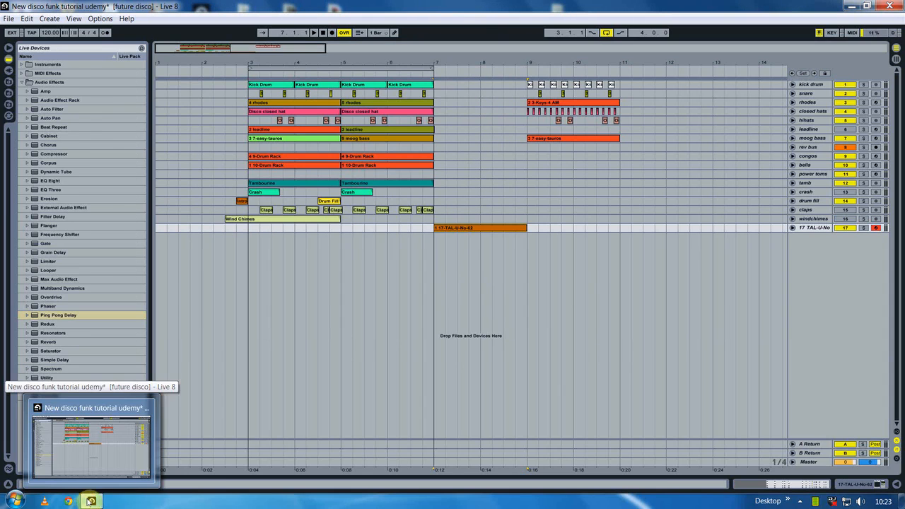
- Turn on the metronome and record a TAL-U-No-62 chord part from 1.1.1 to about bar 5
click(202, 229)
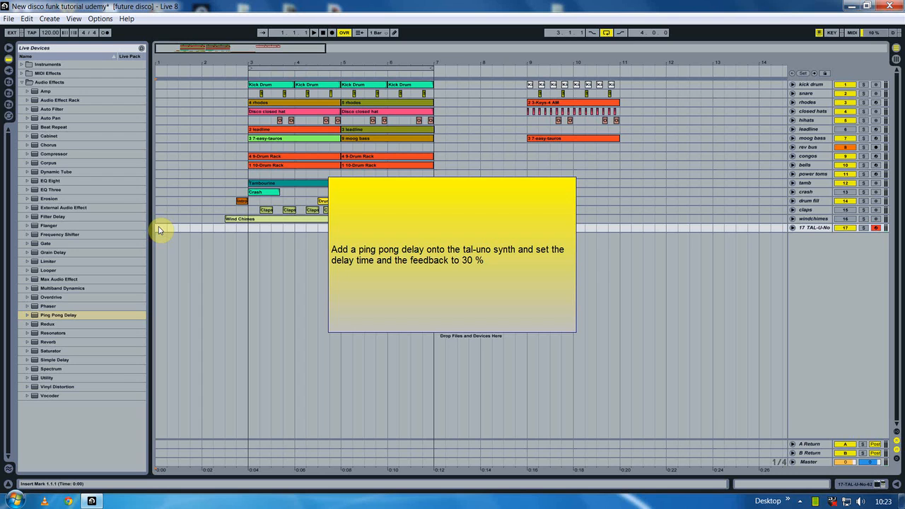
click(105, 32)
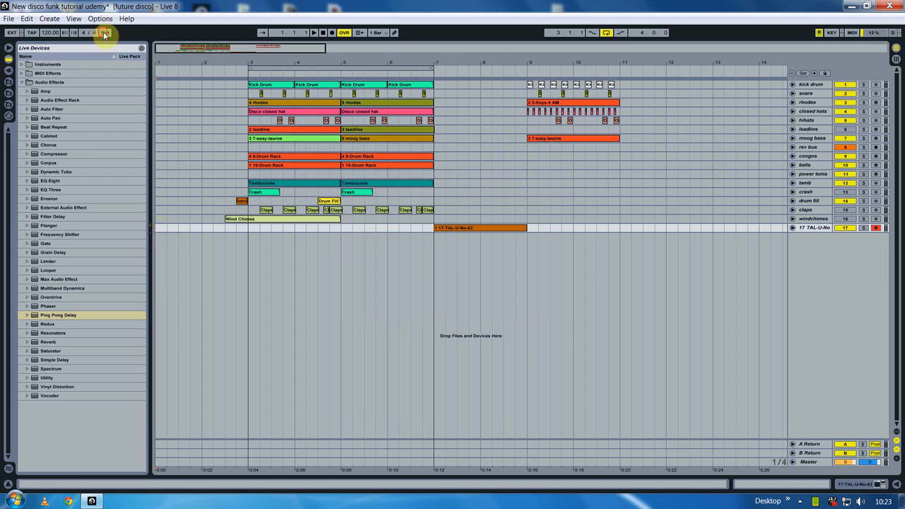
click(316, 33)
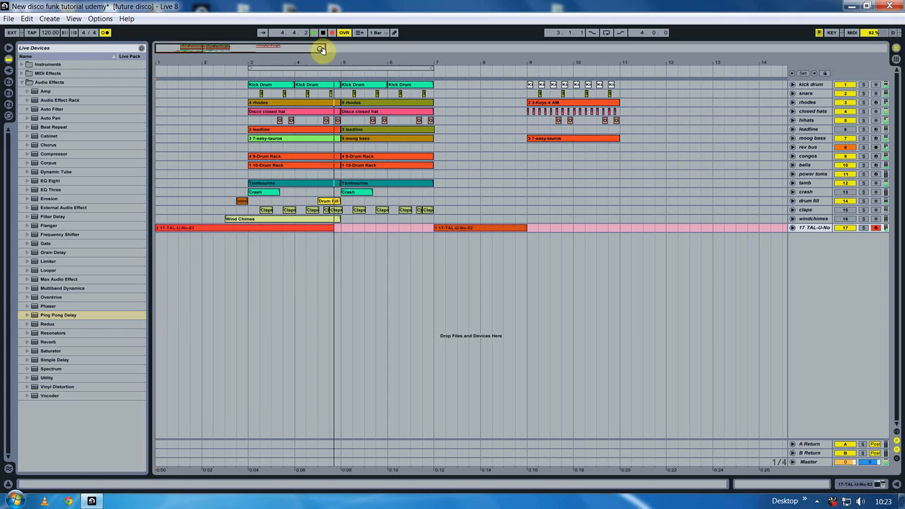
key(space)
- Unfold the TAL-U-No-62 track and trim the start of the recorded clip to 3.1.1
click(792, 228)
click(156, 228)
drag(157, 228, 253, 228)
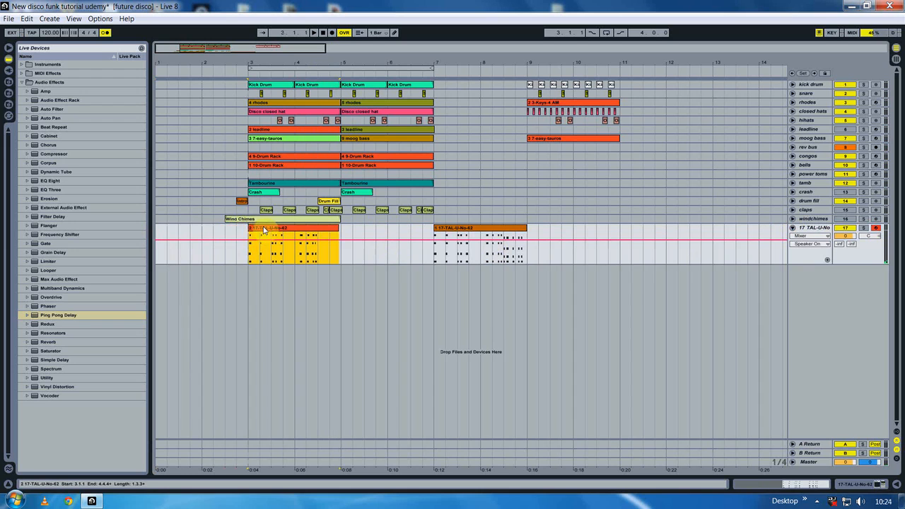
- Quantize all notes in the recorded TAL-U-No-62 clip and play it back
double_click(258, 229)
scroll(515, 316, up, 3)
drag(571, 371, 849, 180)
click(27, 18)
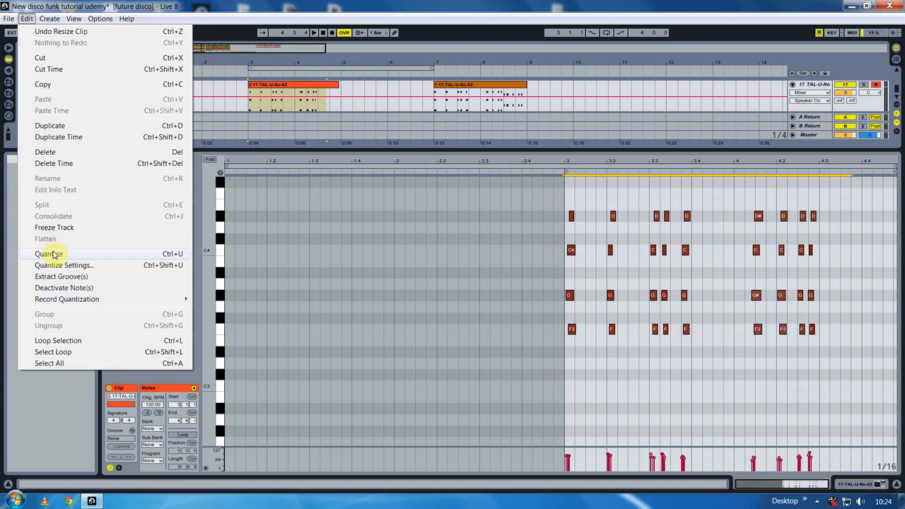
click(53, 252)
key(space)
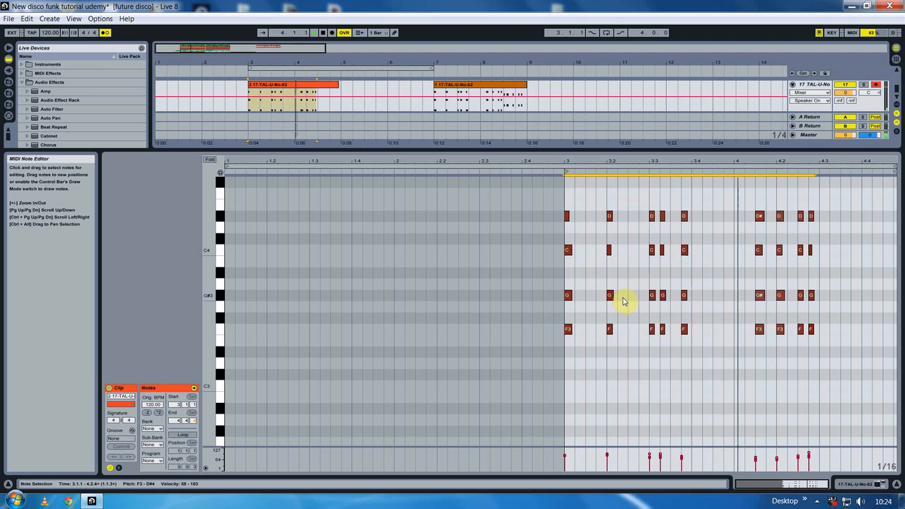
- Close the note editor and trim the end of the TAL-U-No-62 clip to 4.3.1
click(896, 484)
click(320, 240)
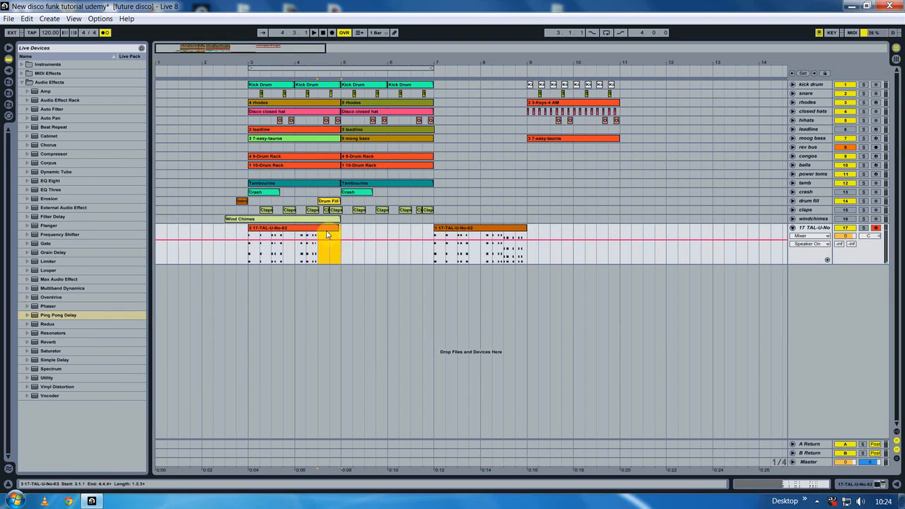
drag(336, 229, 316, 229)
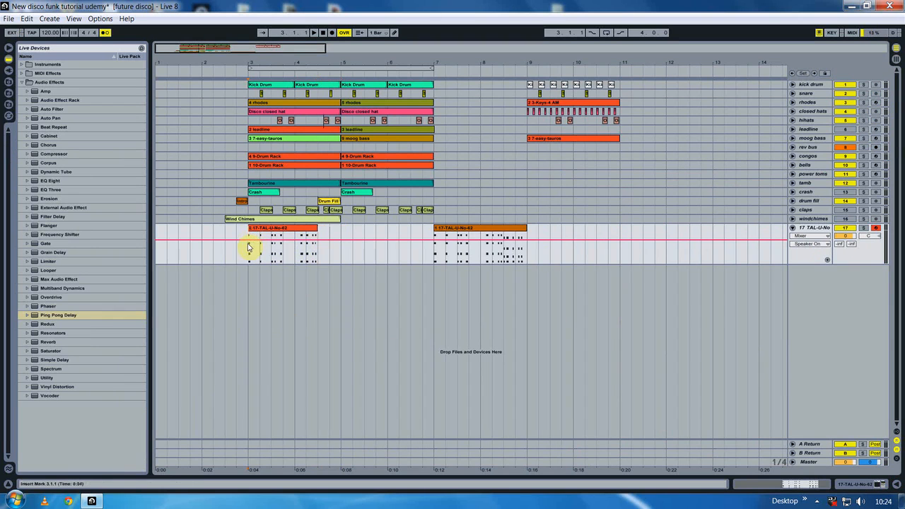
- Play from 3.1.1 and record the second TAL-U-No-62 chord part up to bar 5
key(space)
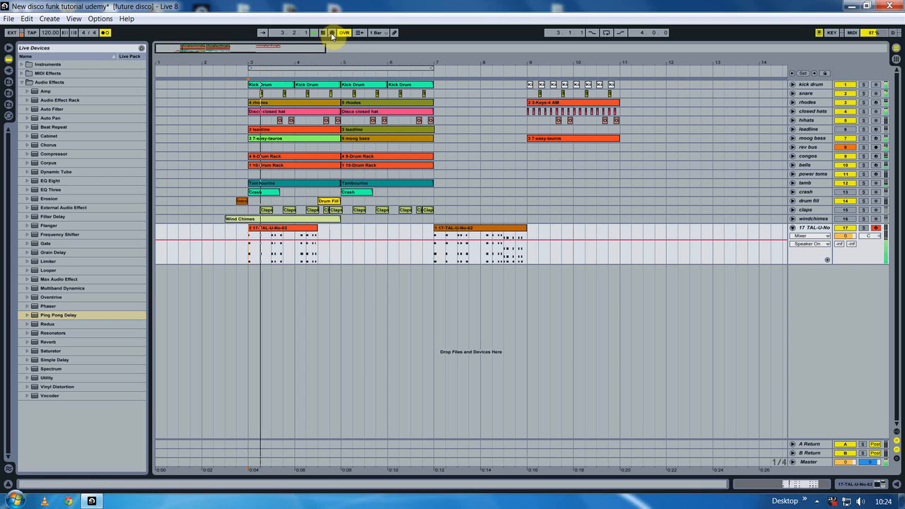
click(332, 33)
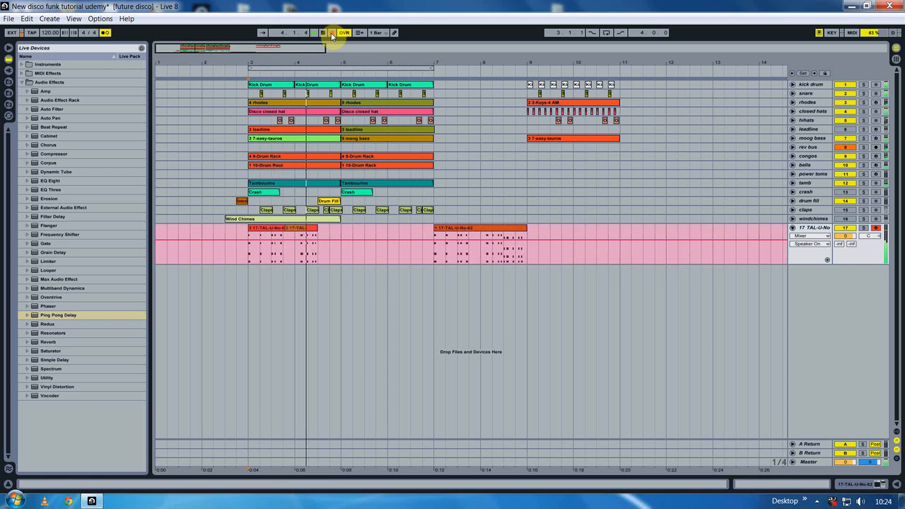
key(space)
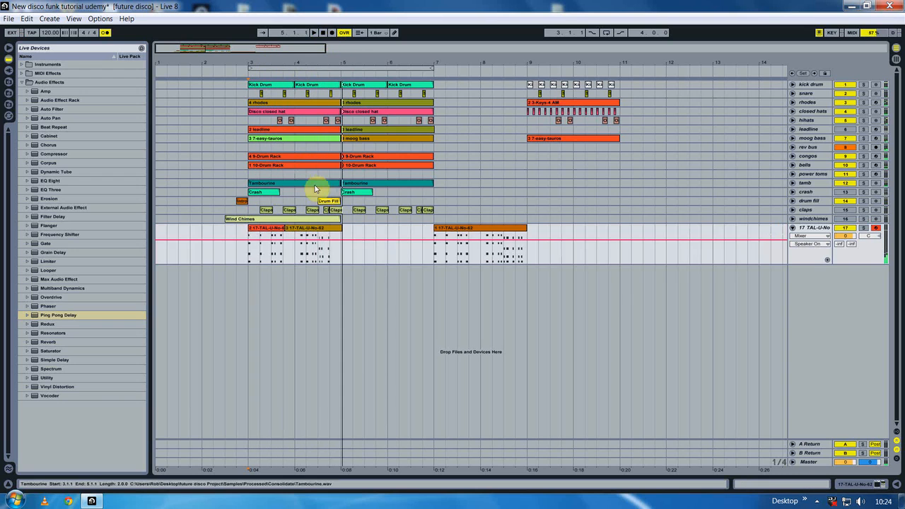
- Trim the second TAL-U-No-62 clip to start at 4.3.1 and extend the first clip's end up to it
click(311, 227)
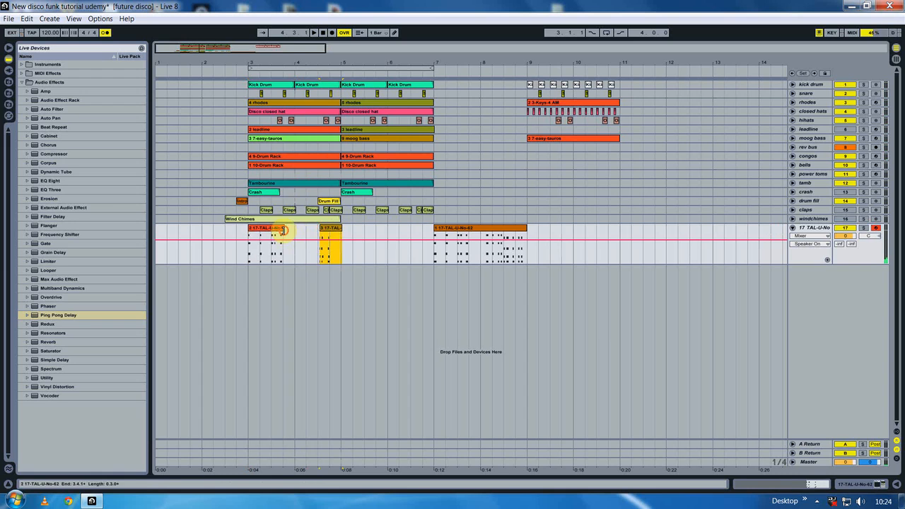
drag(295, 227, 318, 227)
click(321, 228)
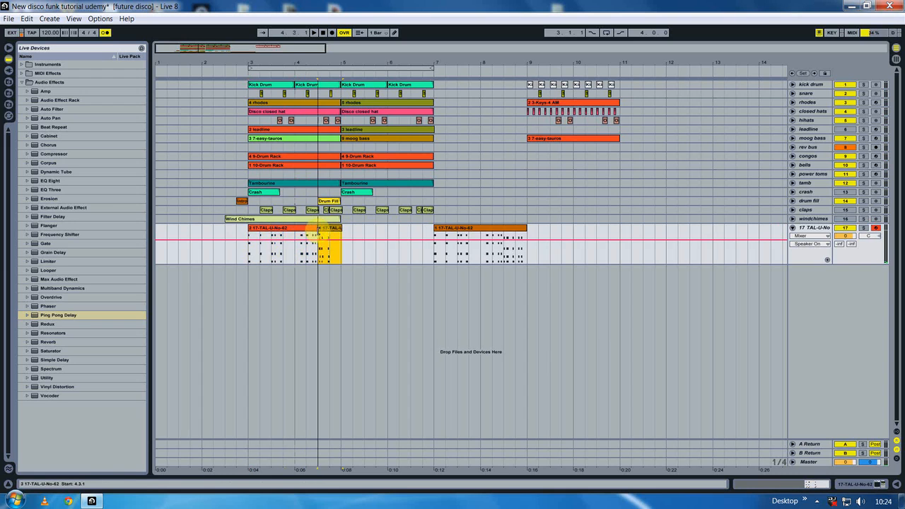
- Delete the leftover notes before the second TAL-U-No-62 clip's start and quantize its remaining notes
double_click(326, 230)
drag(583, 349, 711, 177)
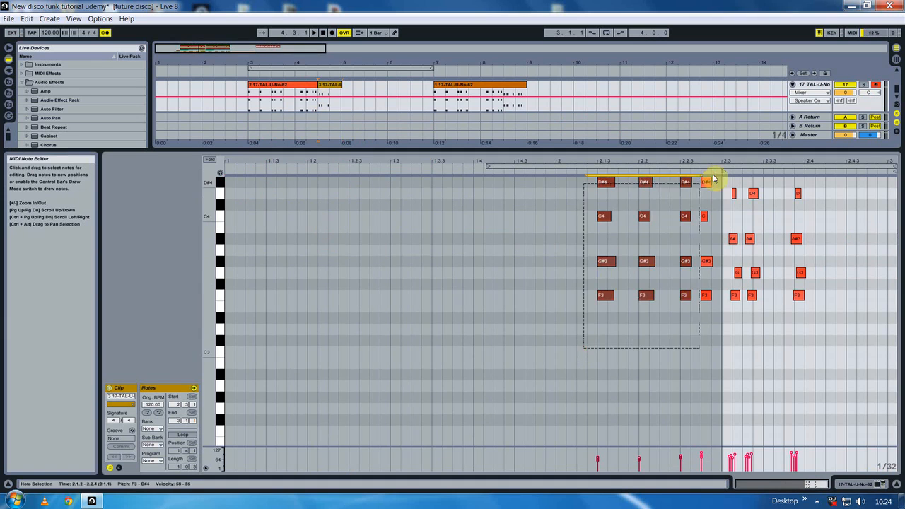
key(Delete)
scroll(711, 344, up, 1)
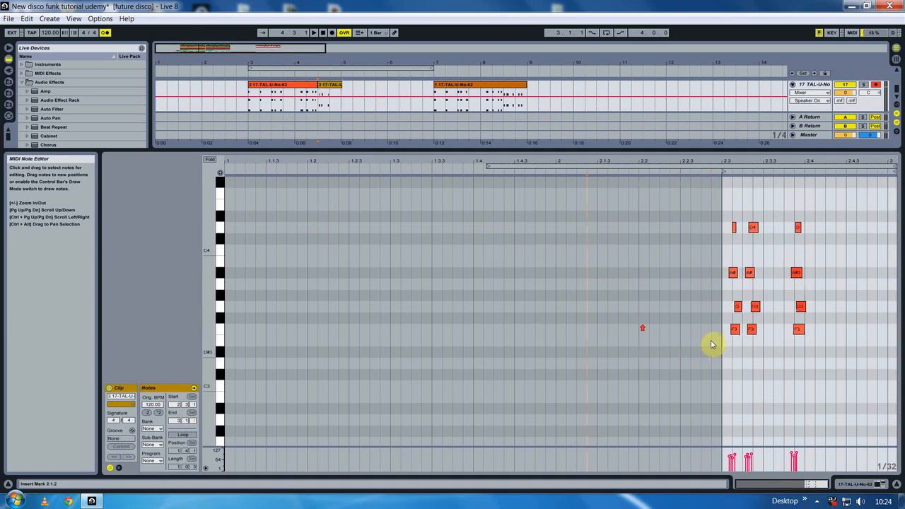
click(802, 206)
click(26, 18)
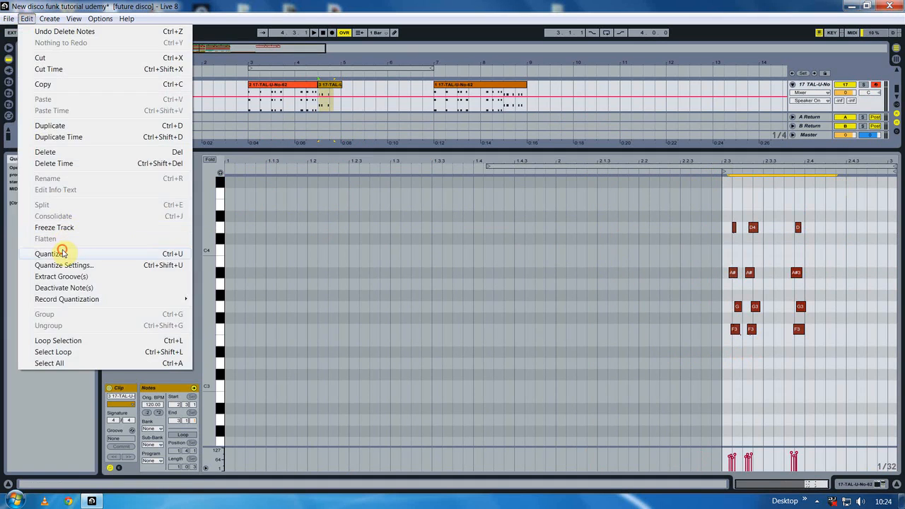
click(63, 252)
- Move the late G3 and D4 notes back in line with their chords at 2.3.1 and 2.3.4, then close the note editor
click(729, 313)
drag(746, 307, 732, 306)
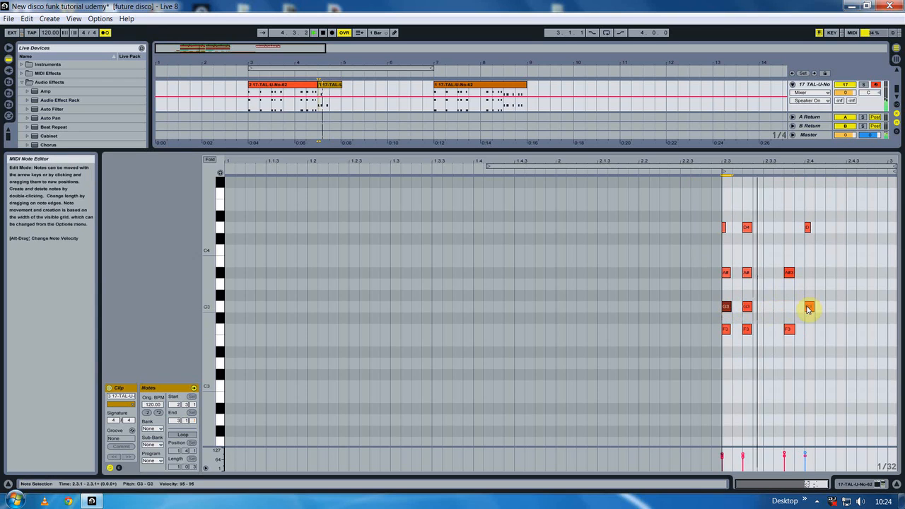
drag(809, 307, 789, 306)
drag(807, 228, 787, 227)
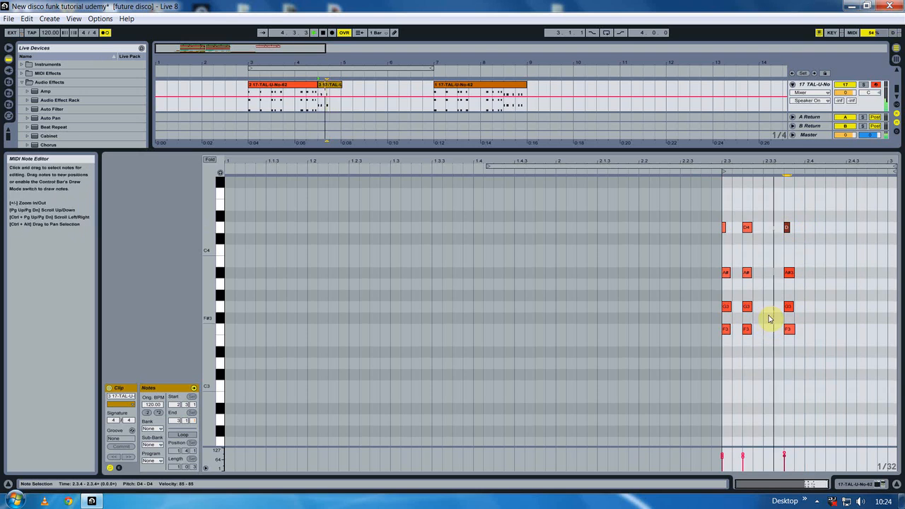
click(895, 484)
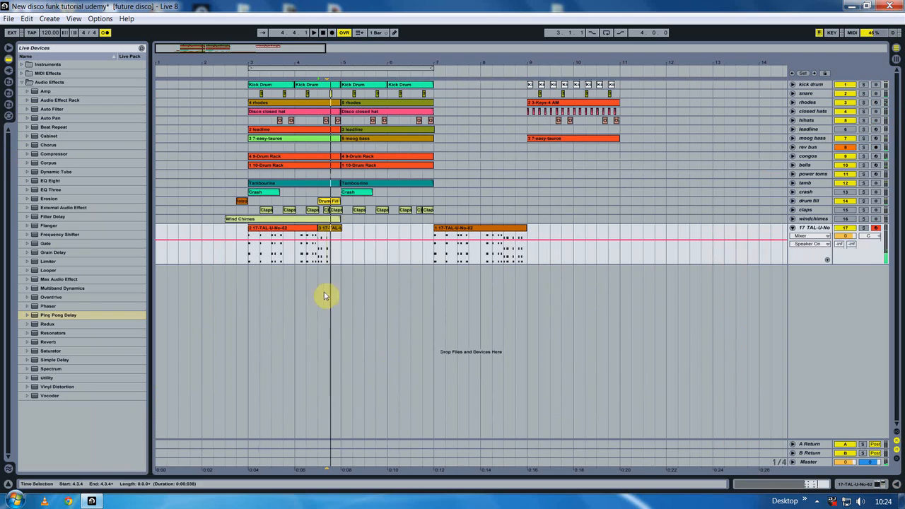
- Play from 3.1.1 to check the chords and shorten the second TAL-U-No-62 clip so it ends at 4.4.1
click(336, 229)
click(336, 229)
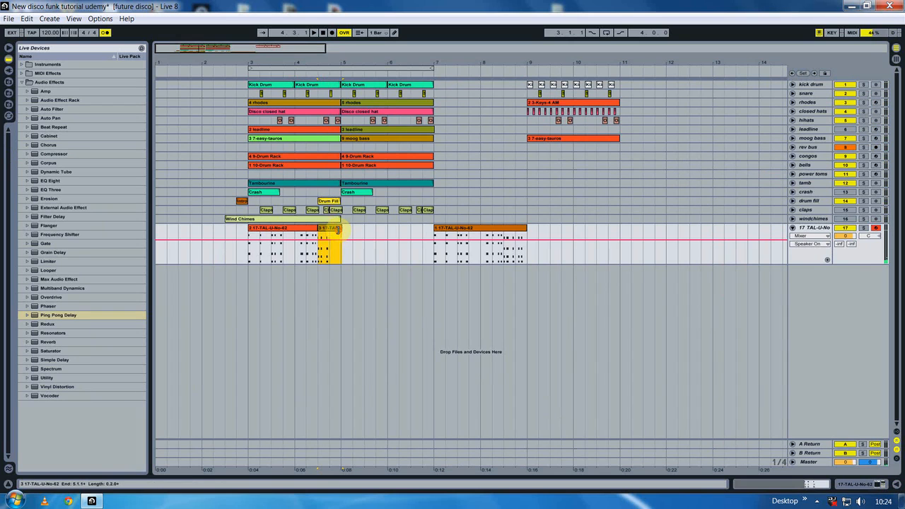
click(249, 241)
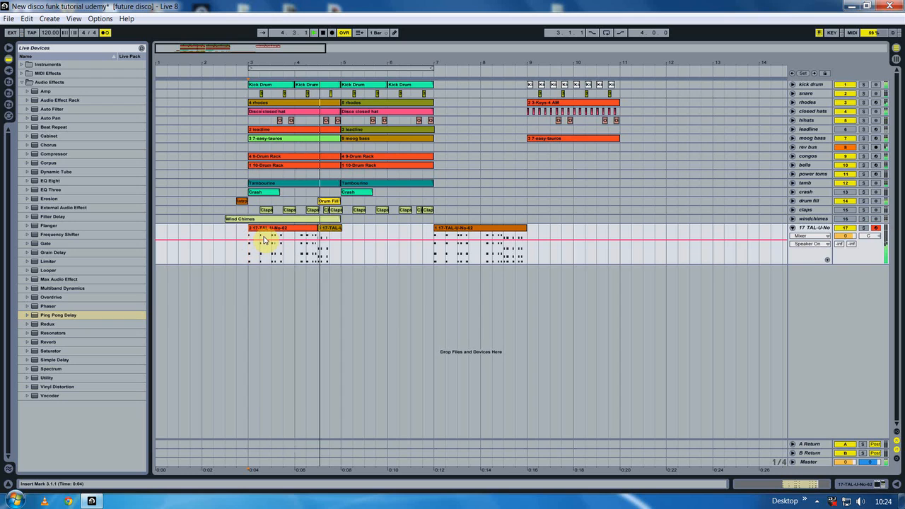
click(332, 230)
key(space)
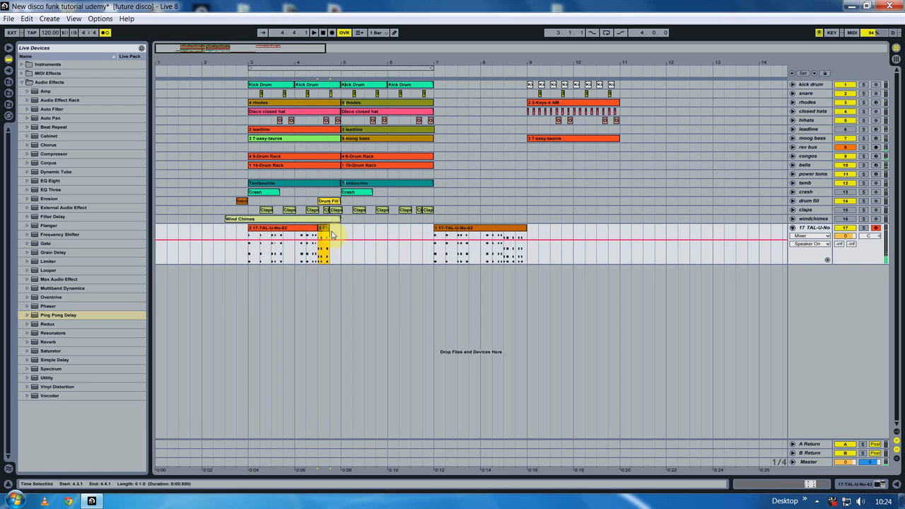
click(339, 232)
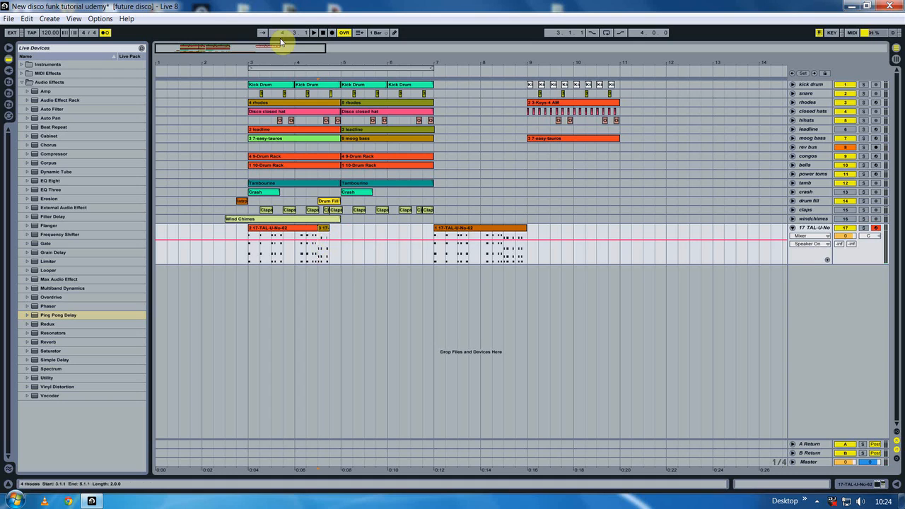
- Play from 3.1.1, start recording late in bar 4 and record the next TAL-U-No-62 chord part up to bar 7
click(252, 237)
key(space)
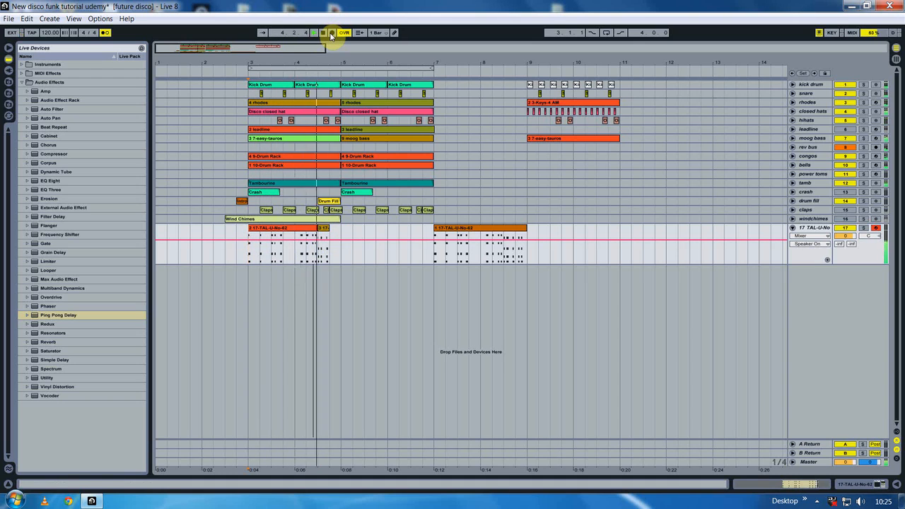
click(331, 34)
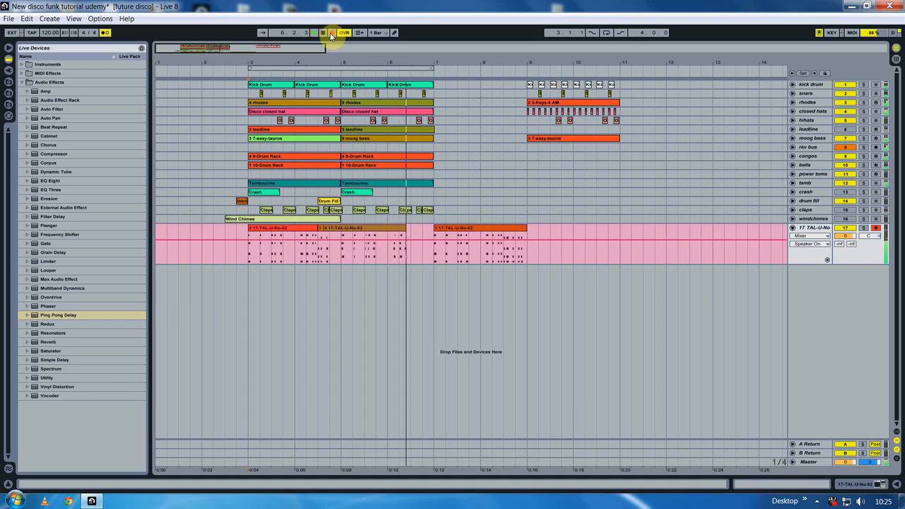
click(323, 34)
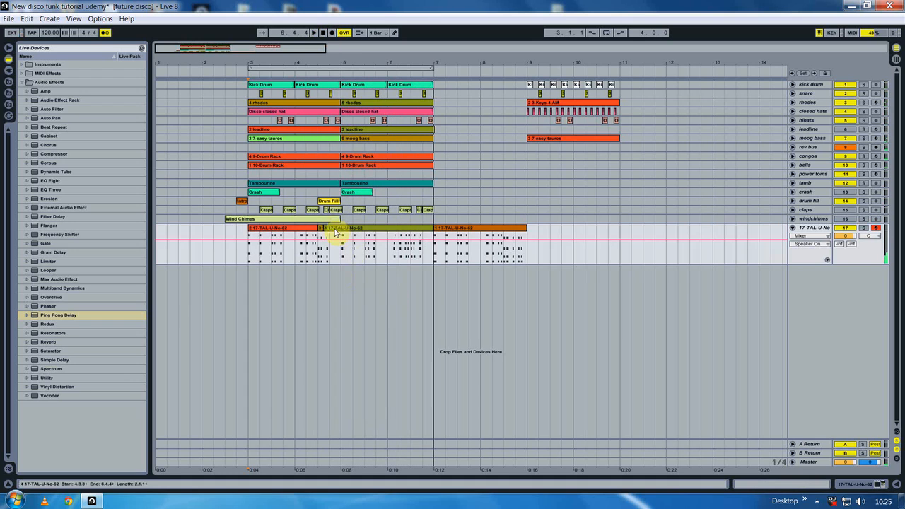
- Trim the newly recorded TAL-U-No-62 clip to start at 5.1.1 and delete the leftover chord before its start
drag(328, 227, 340, 227)
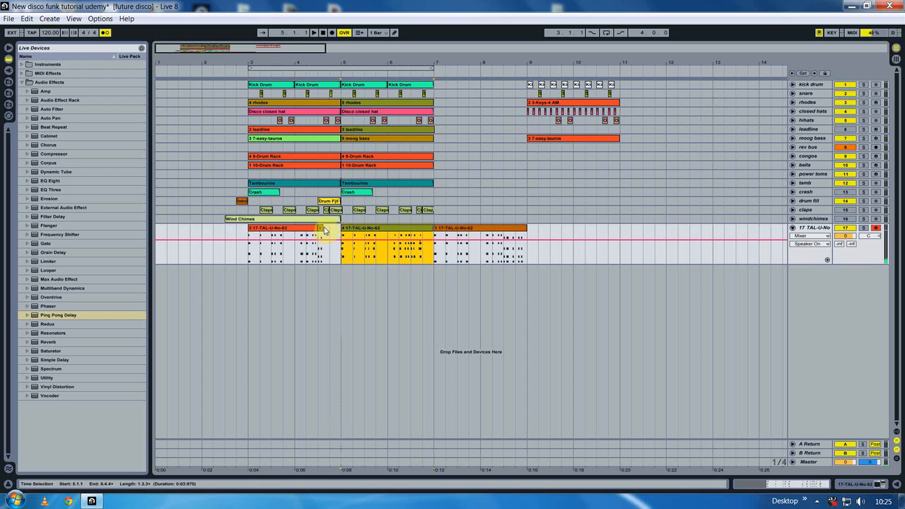
double_click(353, 227)
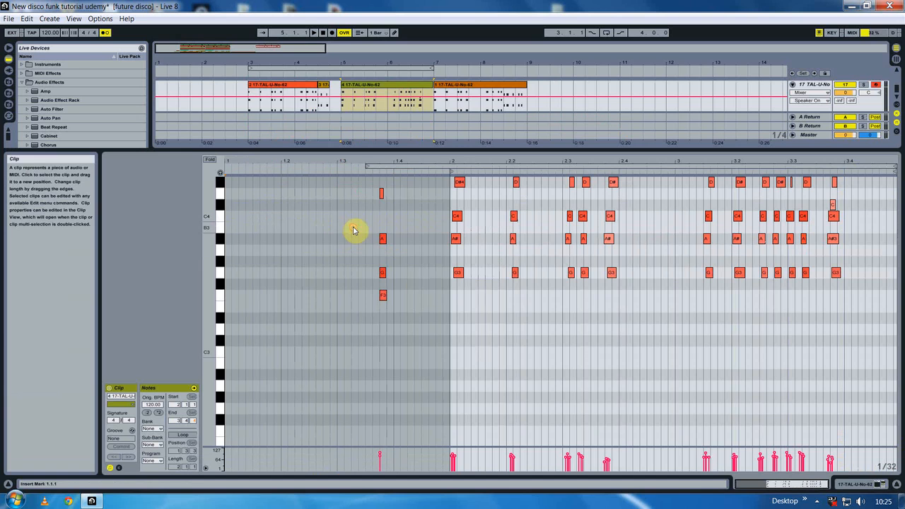
drag(364, 348, 393, 203)
key(Delete)
scroll(456, 351, up, 2)
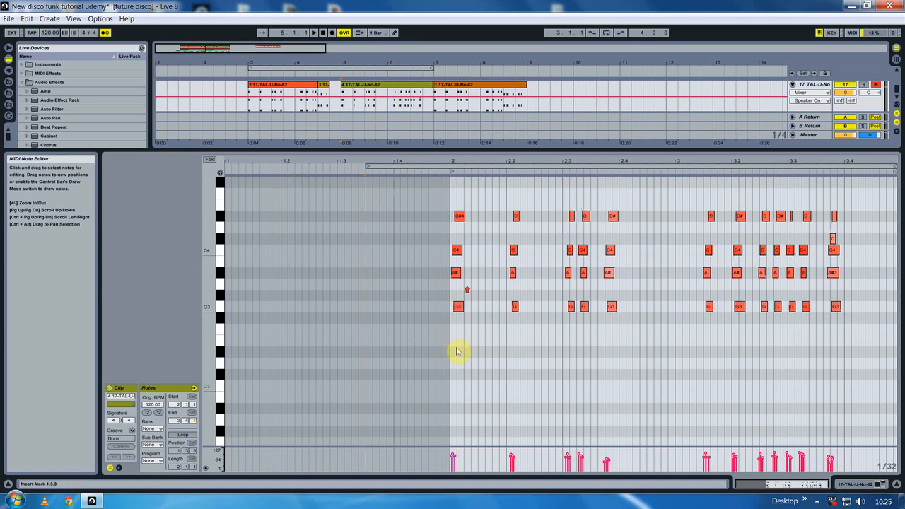
- Select all remaining notes in the clip starting at 5.1.1 and quantize them
drag(453, 319, 866, 175)
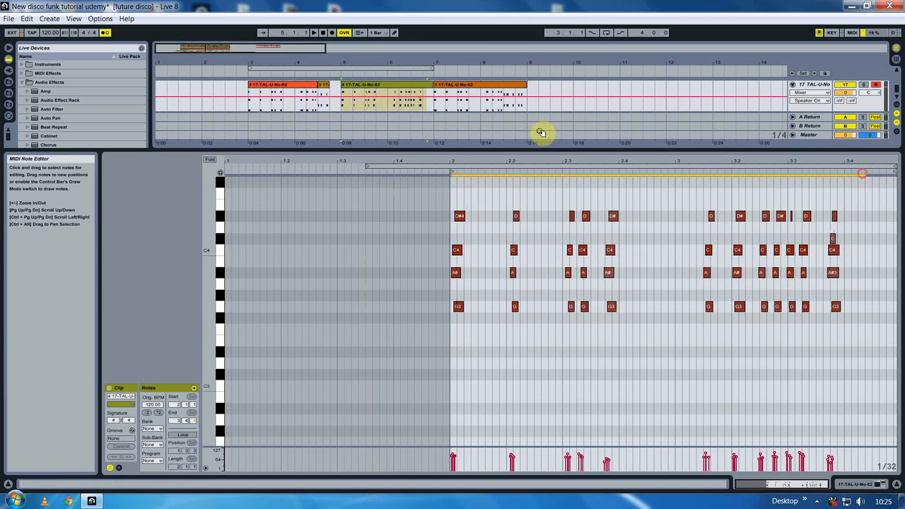
click(27, 18)
click(91, 253)
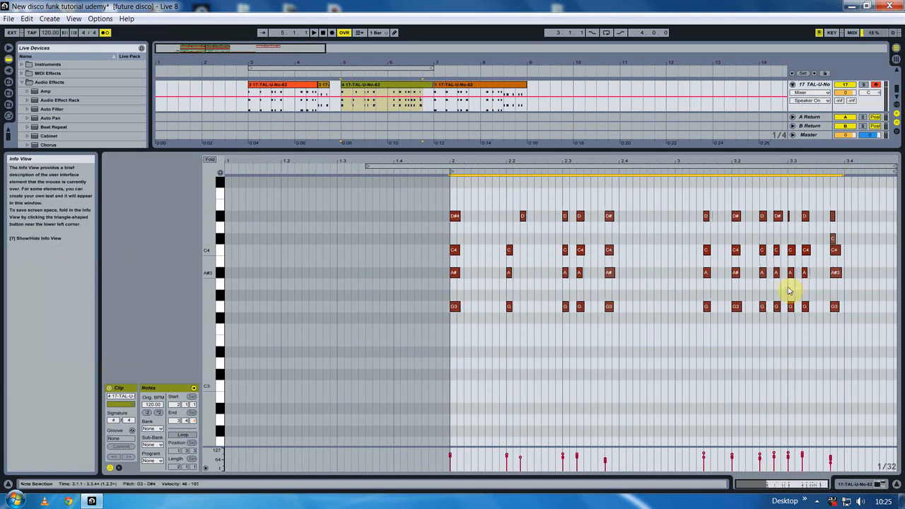
- Delete the last chord's stray C#4, align the late D#4 with the chord at 2.2.1, even out the ending note lengths and close the editor
click(833, 239)
double_click(514, 217)
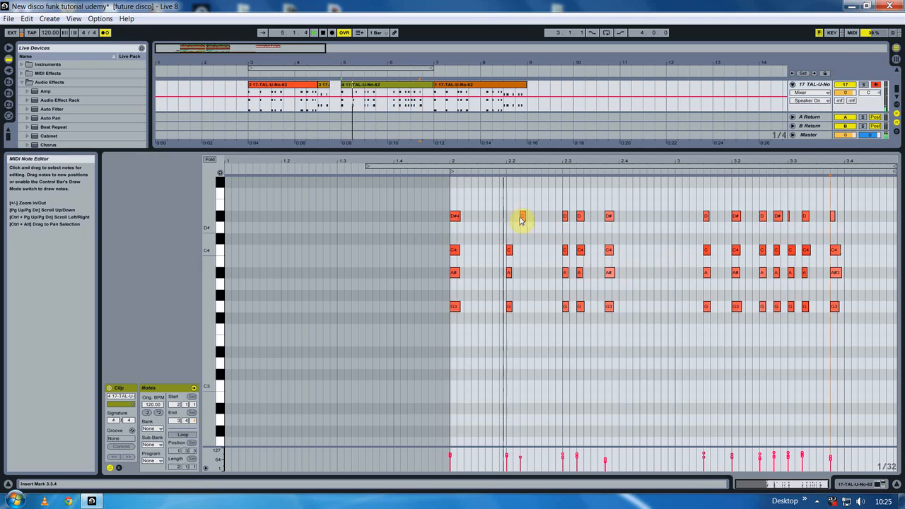
key(space)
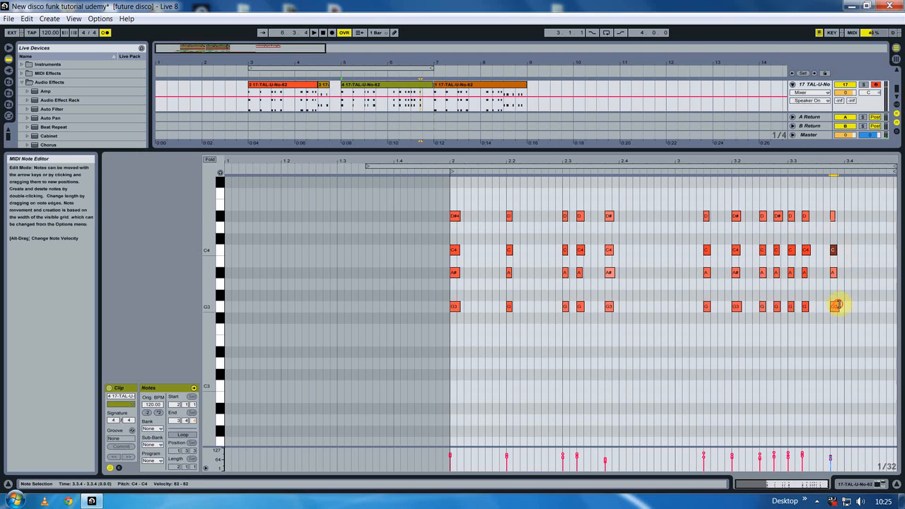
click(897, 484)
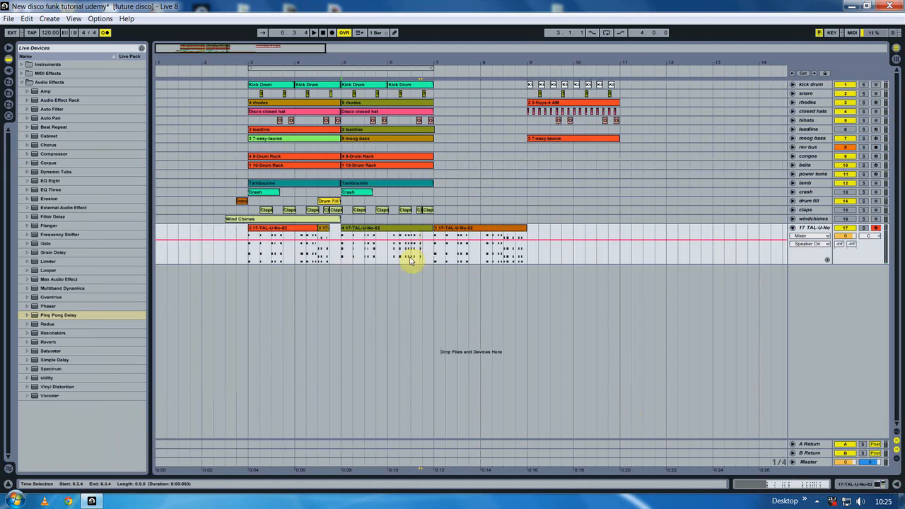
- Loop playback over the four bars from 3.1.1, fold the TAL-U-No-62 track and mute the tamb, congos and bells tracks
click(607, 33)
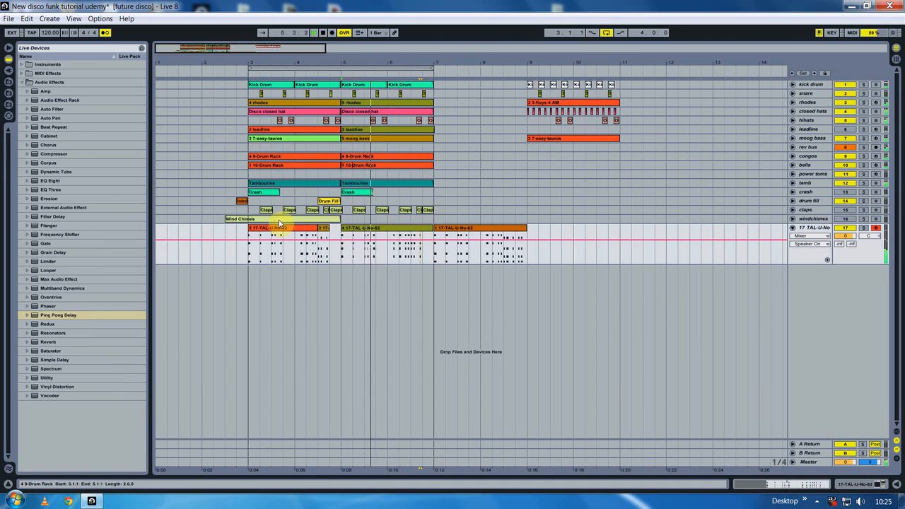
click(792, 227)
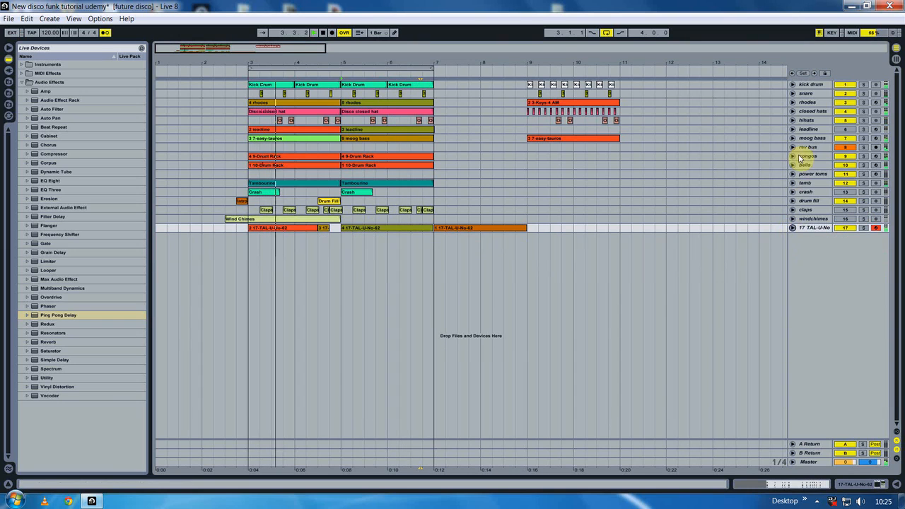
click(843, 184)
click(844, 156)
click(841, 165)
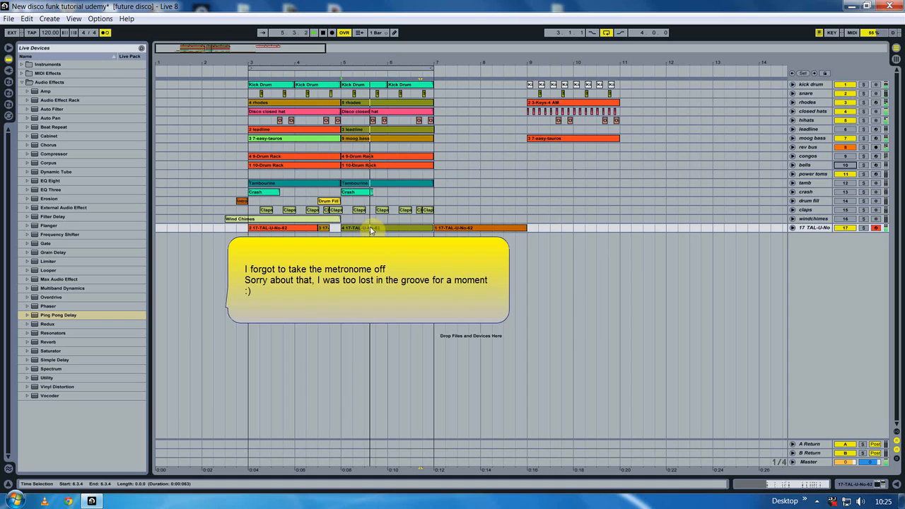
- Bring the leadline, hihats, congos, bells and claps back in during playback, briefly mute the kick drum and stop playback
click(845, 129)
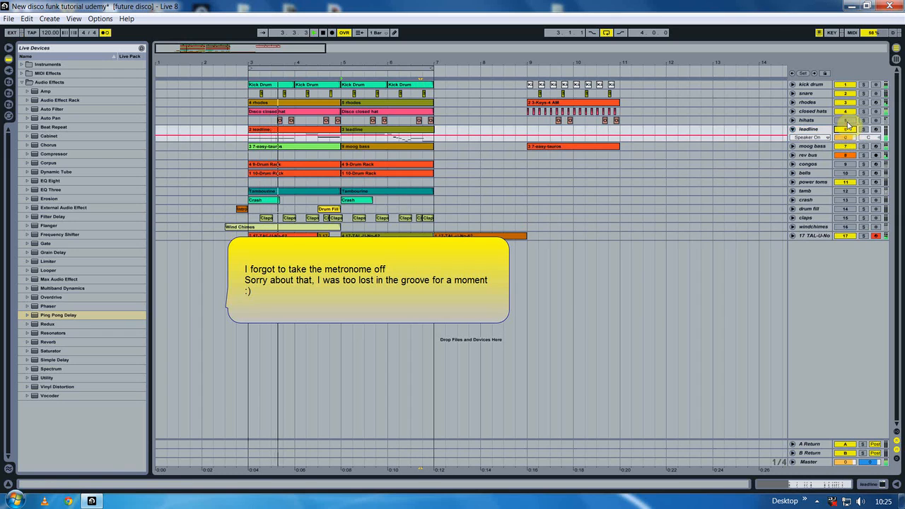
click(792, 130)
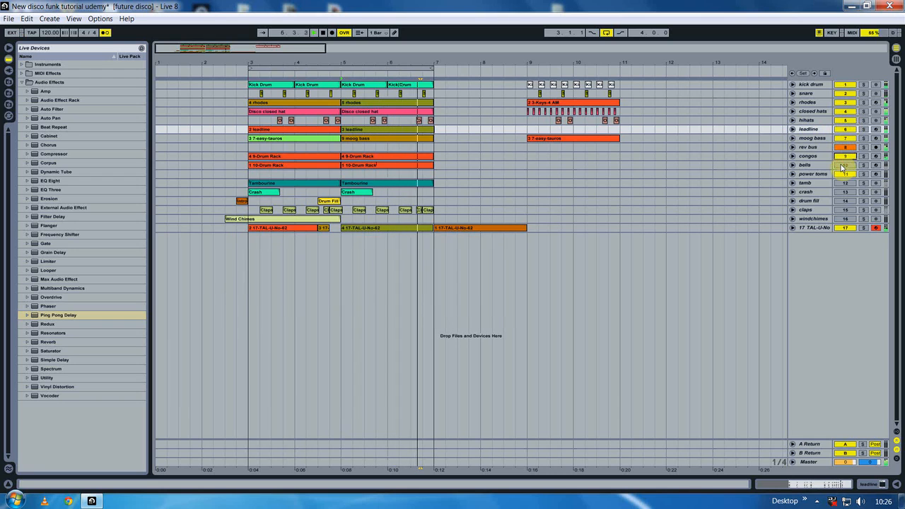
click(844, 210)
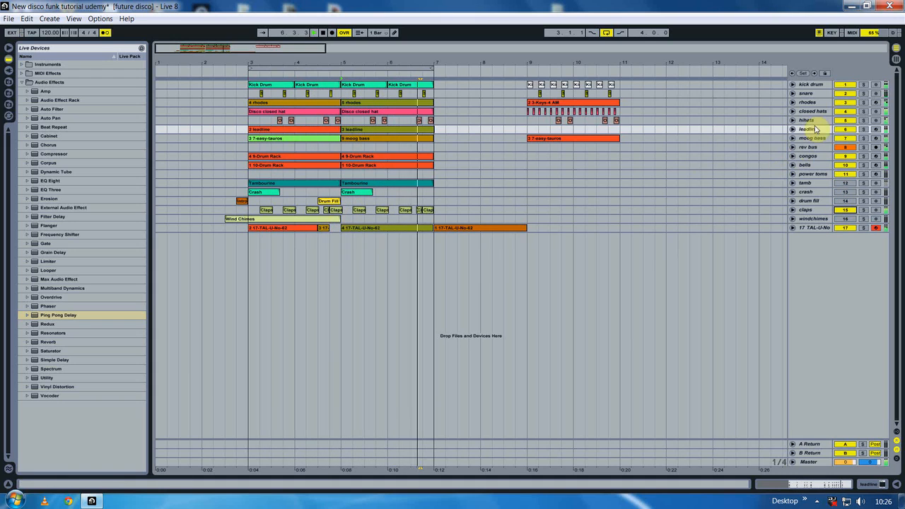
click(842, 85)
click(842, 84)
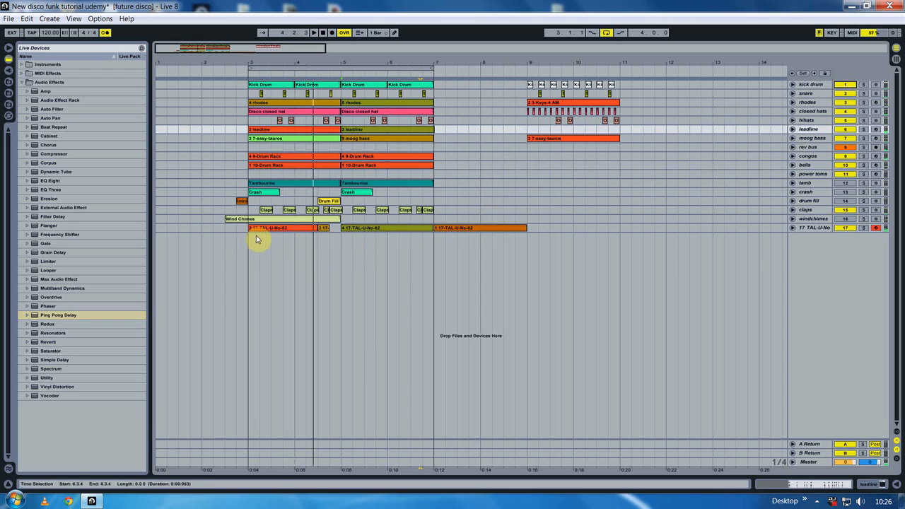